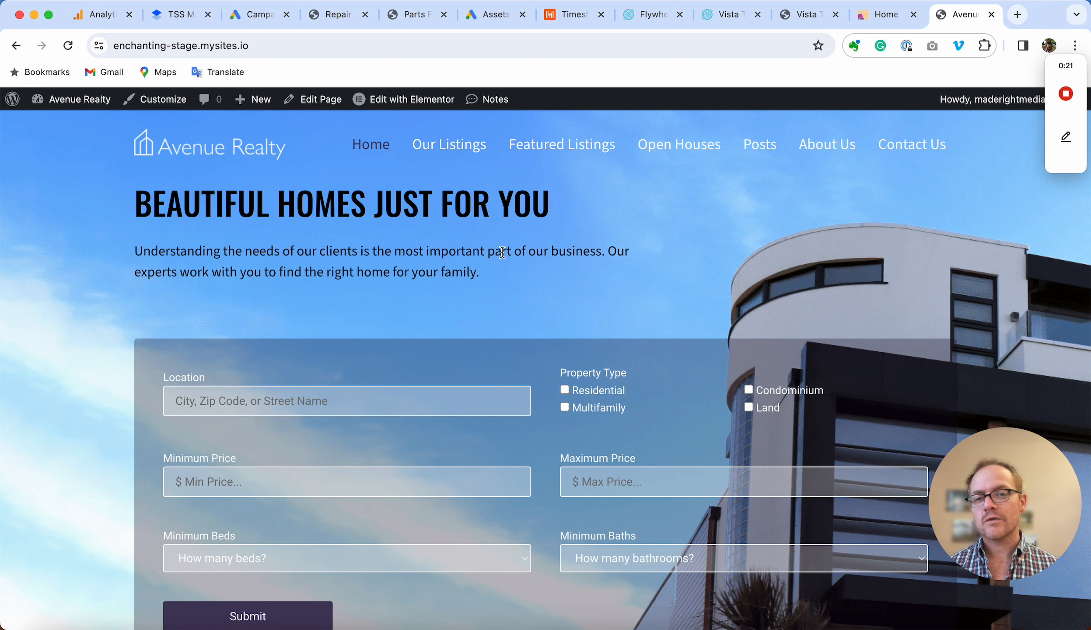
# Open the Our Listings page and look through its property cards and search filters
pyautogui.click(449, 148)
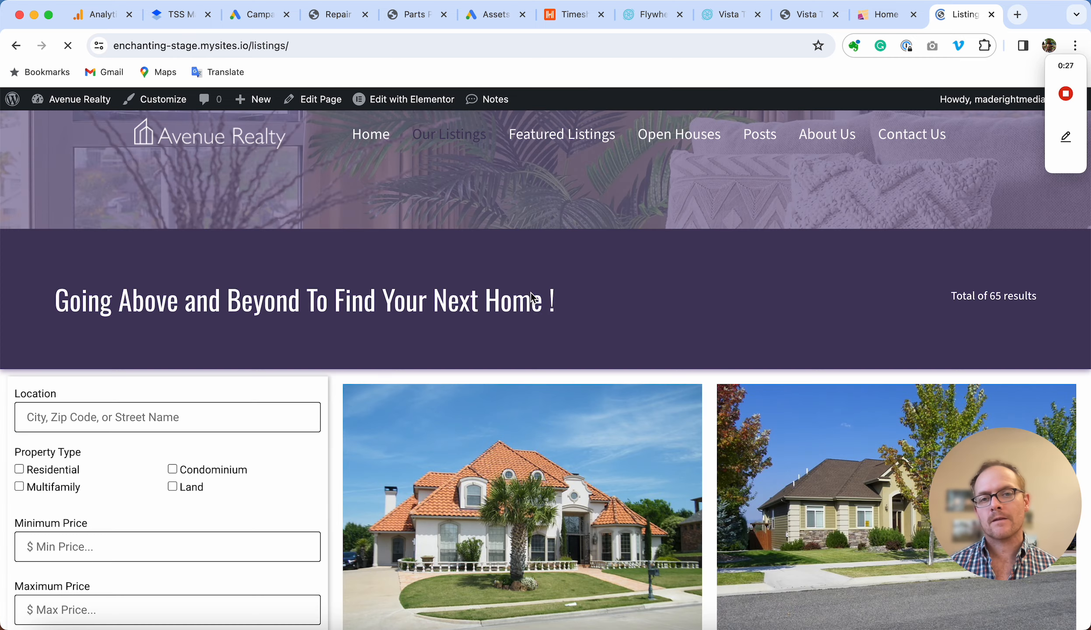
pyautogui.scroll(-15, 531, 292)
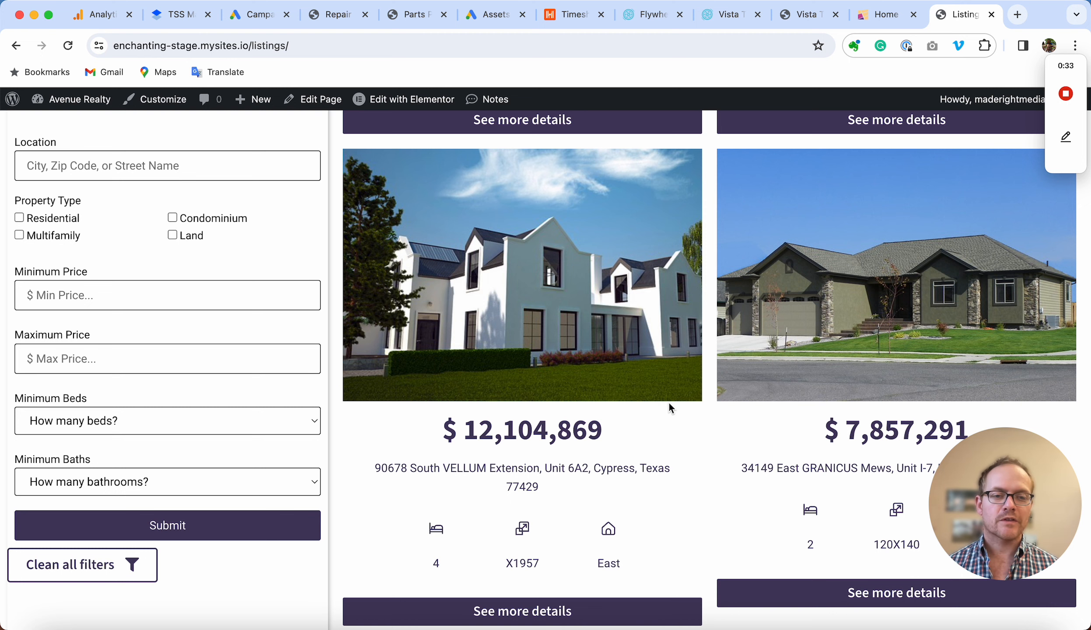
pyautogui.scroll(-1, 650, 369)
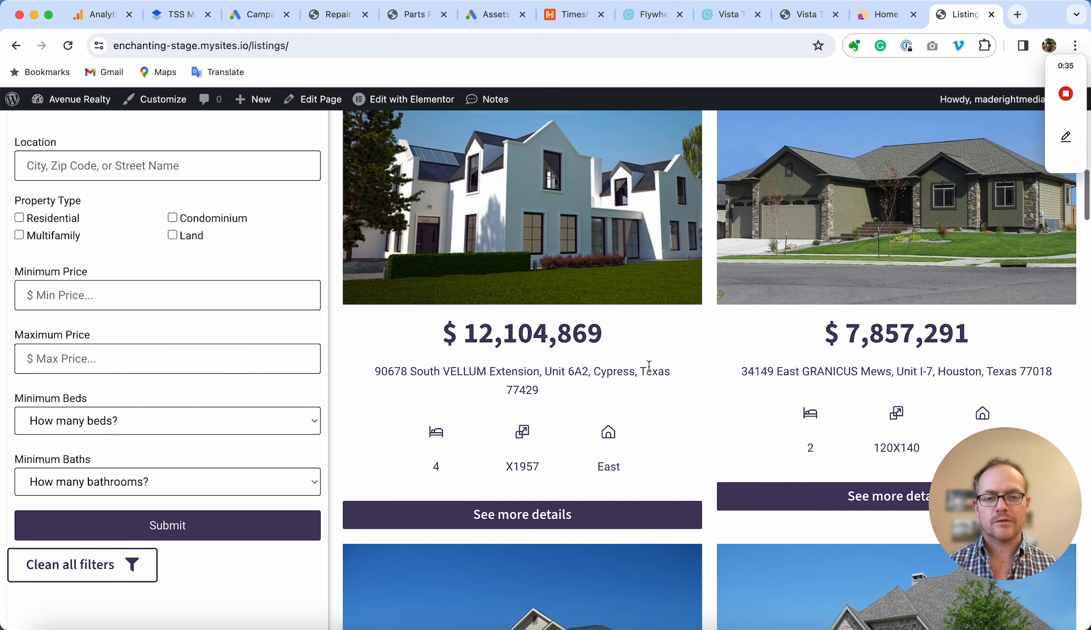
pyautogui.scroll(-2, 621, 335)
pyautogui.scroll(-1, 621, 335)
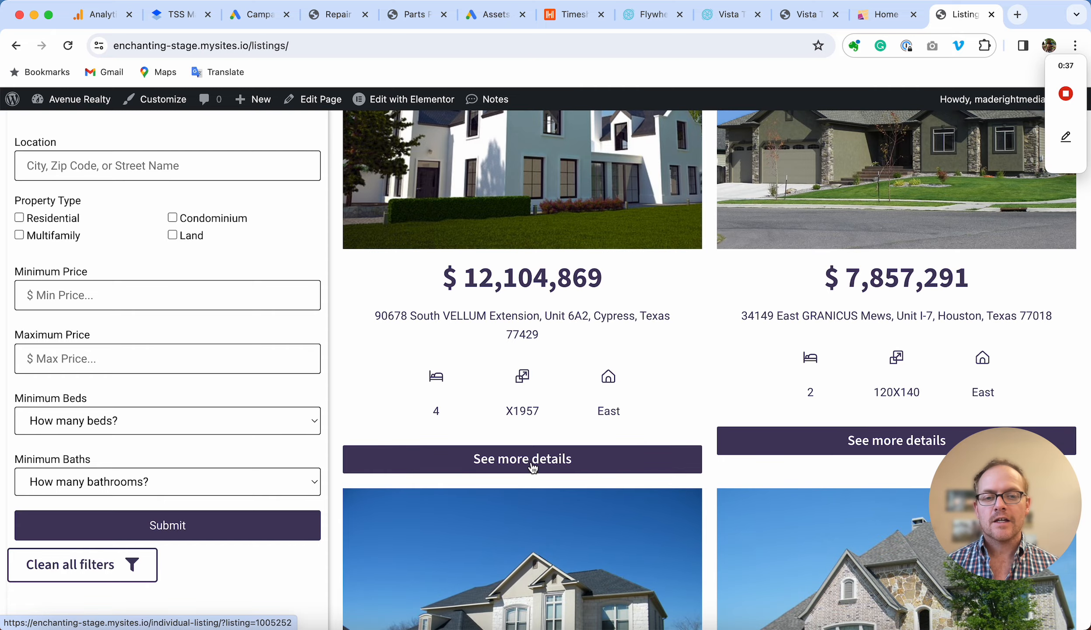
# Open the full details of the $12,104,869 listing and review its photos, description and property features
pyautogui.click(536, 467)
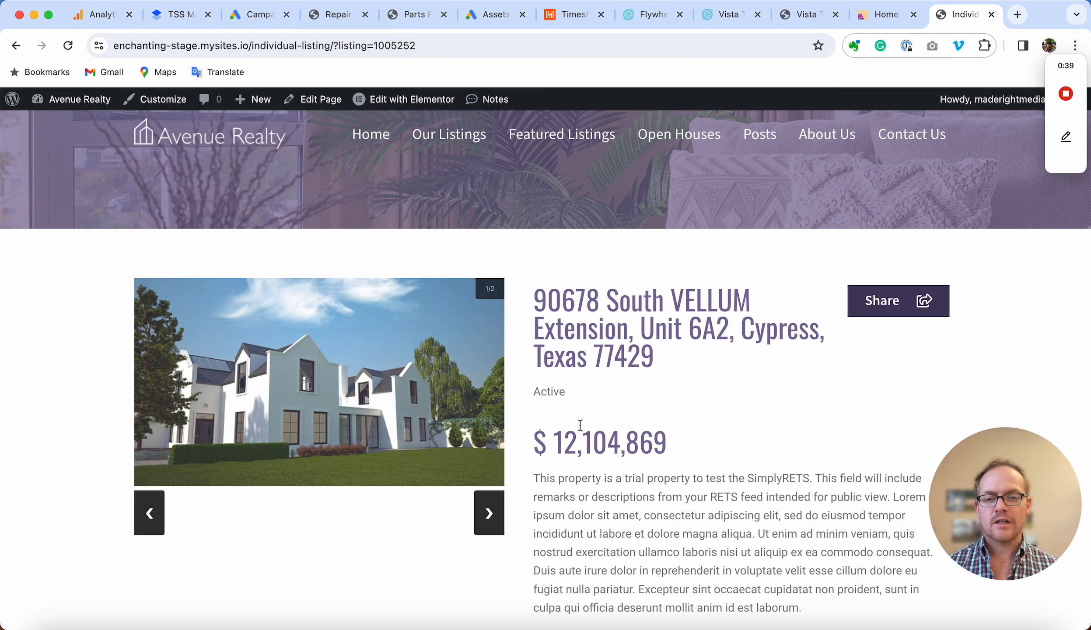
pyautogui.scroll(-8, 427, 505)
pyautogui.scroll(7, 426, 505)
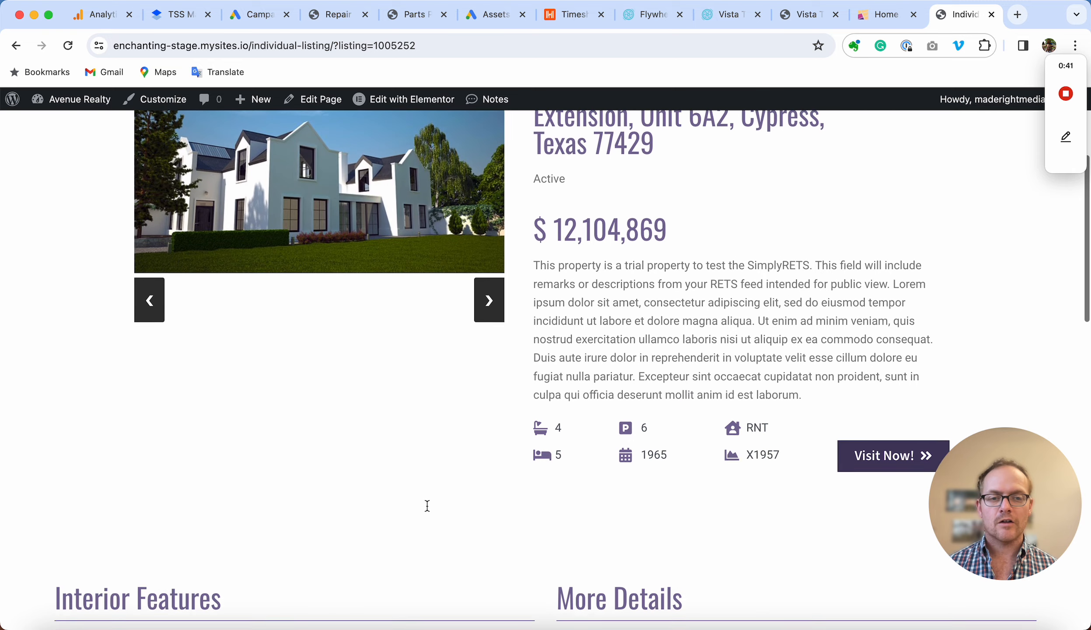
pyautogui.scroll(1, 637, 287)
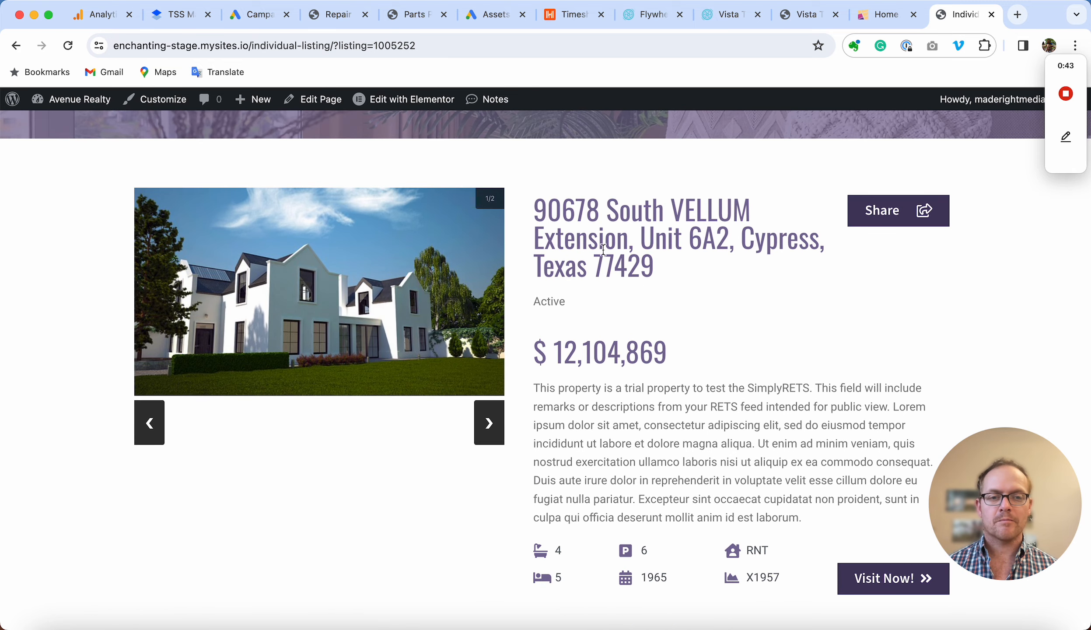
pyautogui.scroll(3, 619, 341)
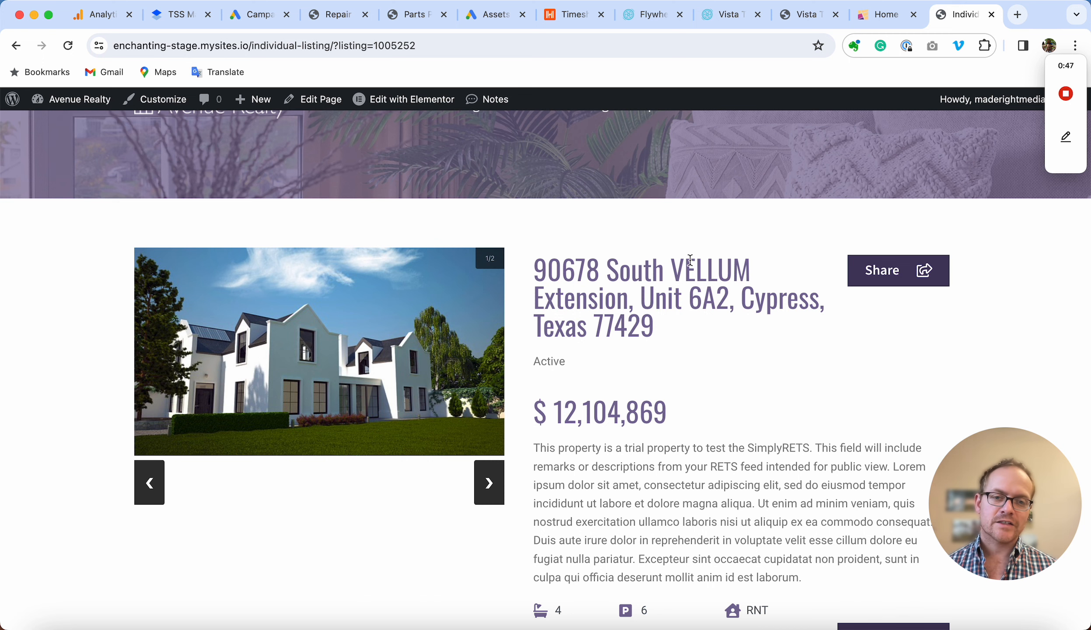
pyautogui.scroll(-5, 665, 436)
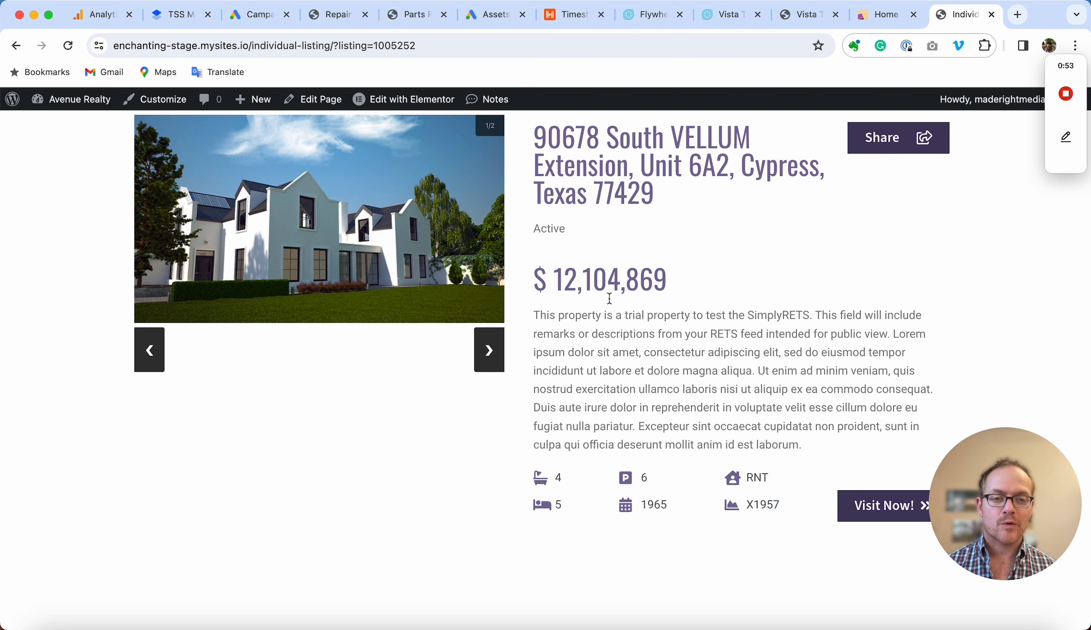
pyautogui.scroll(-5, 624, 348)
pyautogui.scroll(9, 623, 345)
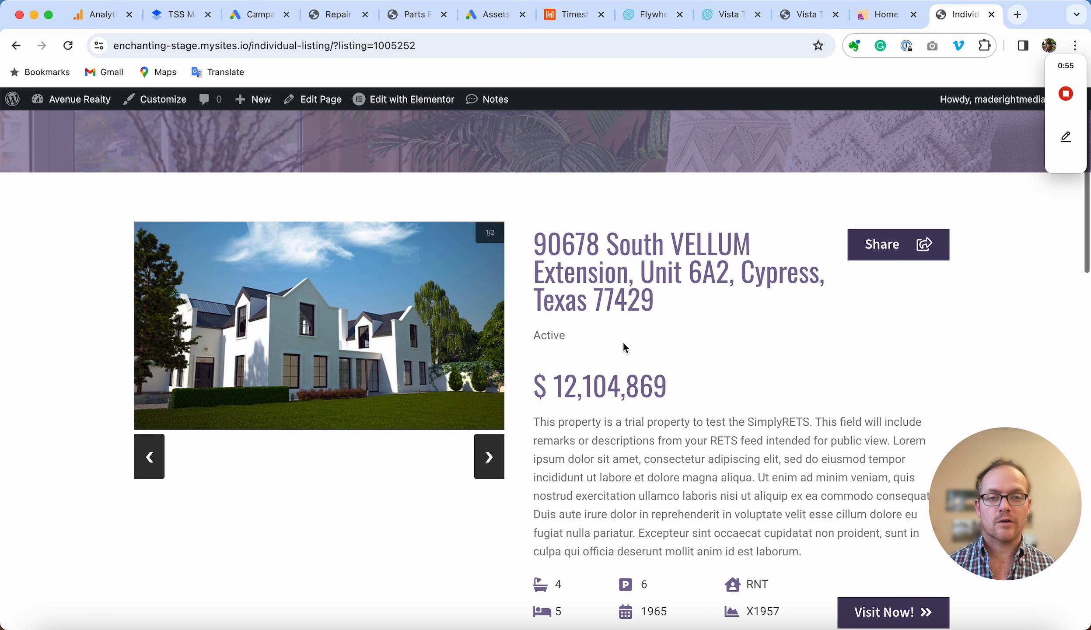
# Open the individual listing page in Elementor and examine the vista_listing_field shortcodes in its header, Interior Features and More Details sections
pyautogui.click(400, 101)
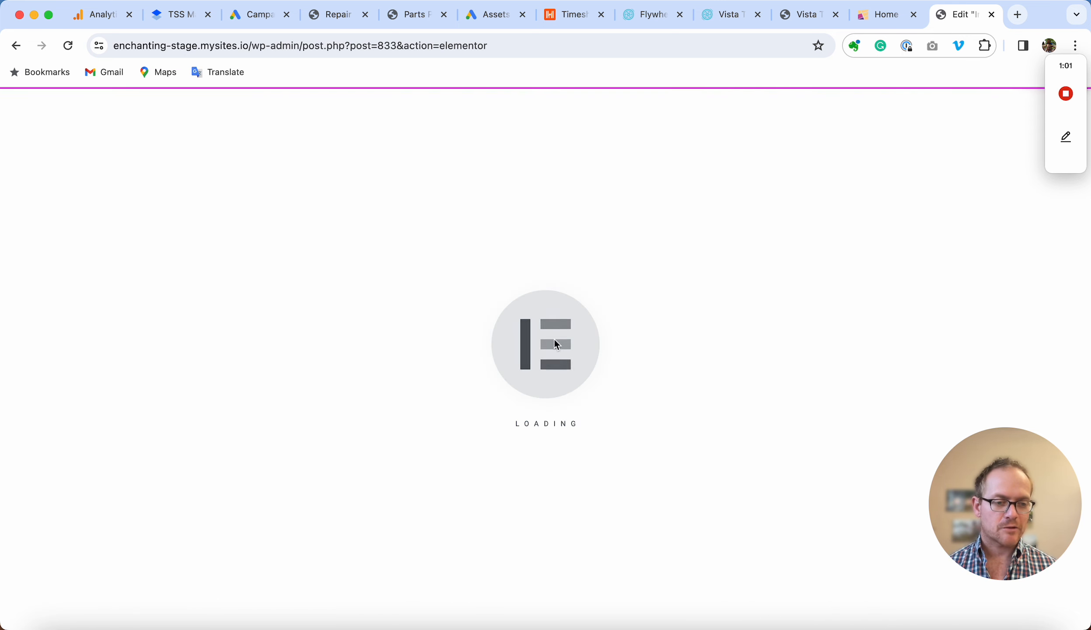
pyautogui.scroll(-3, 747, 360)
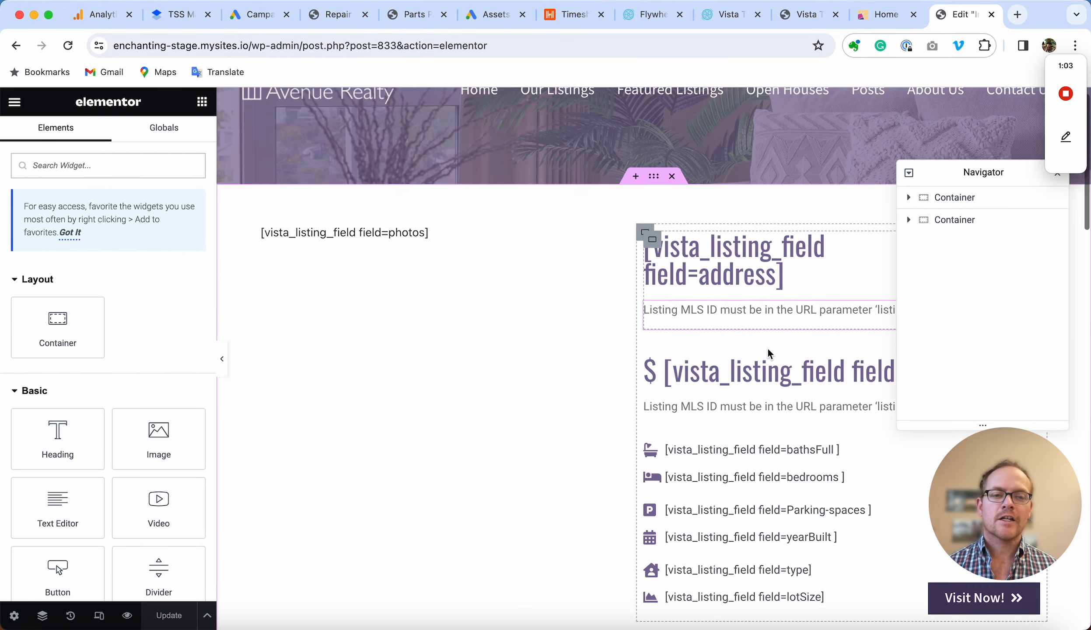
pyautogui.scroll(-5, 706, 326)
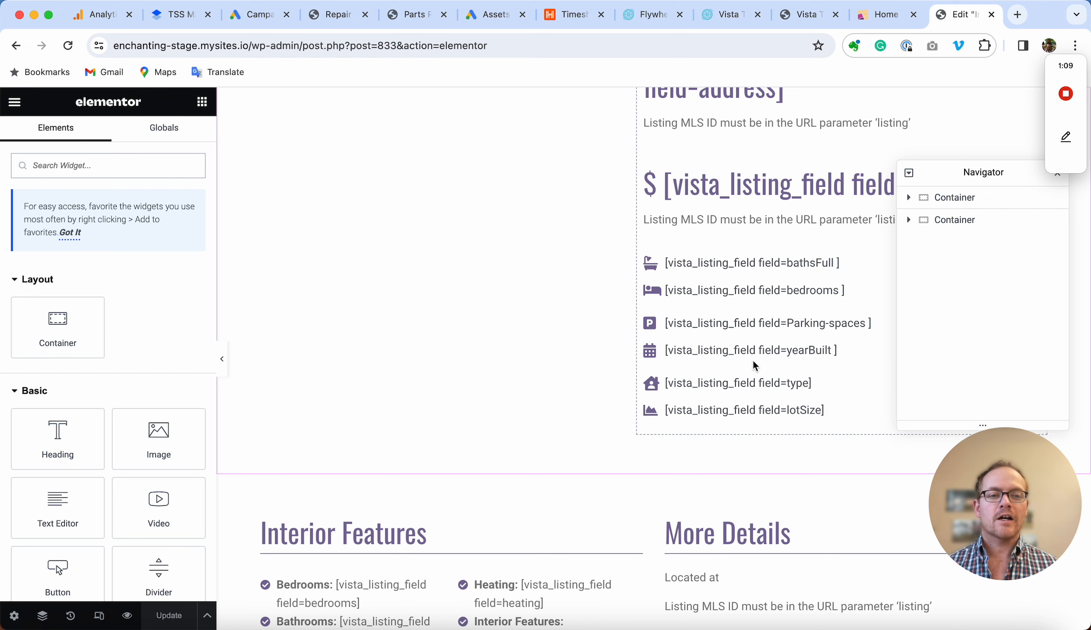
pyautogui.scroll(-7, 728, 396)
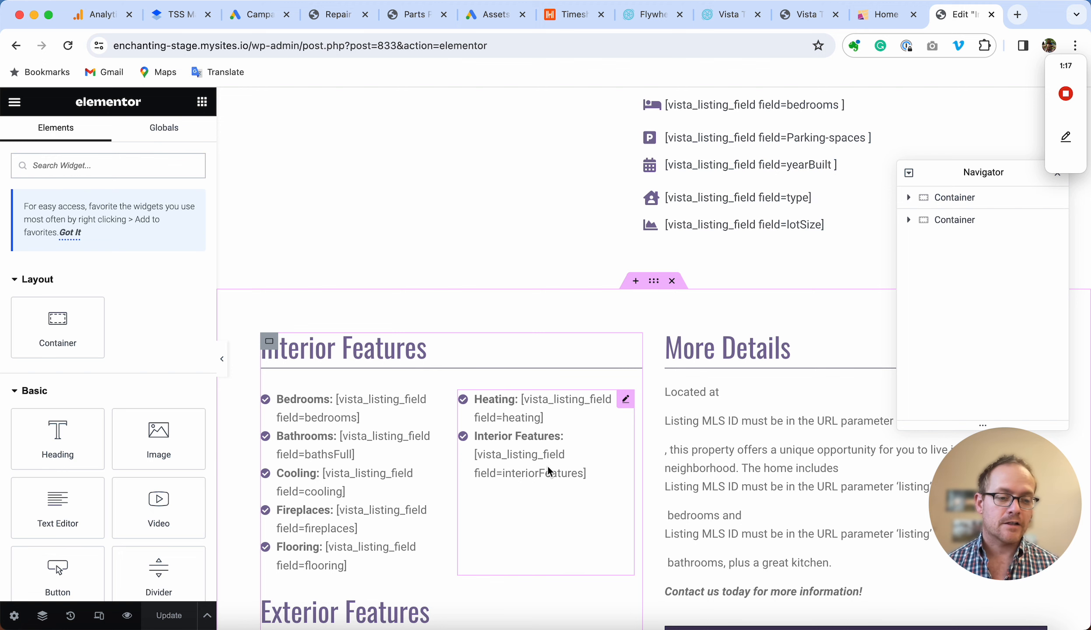
pyautogui.scroll(12, 549, 472)
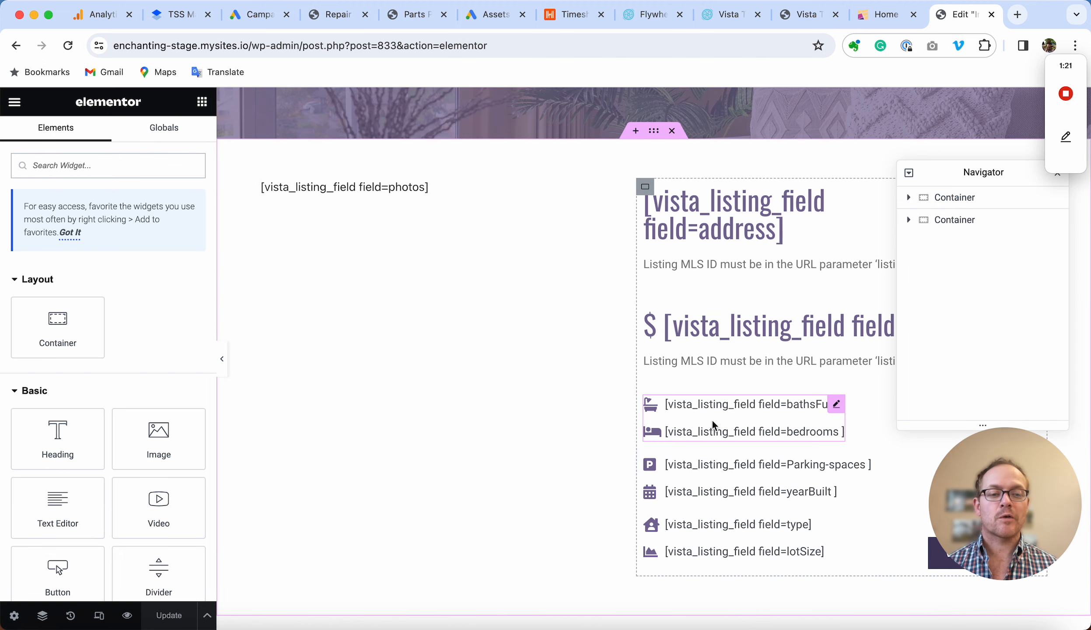
pyautogui.scroll(3, 747, 377)
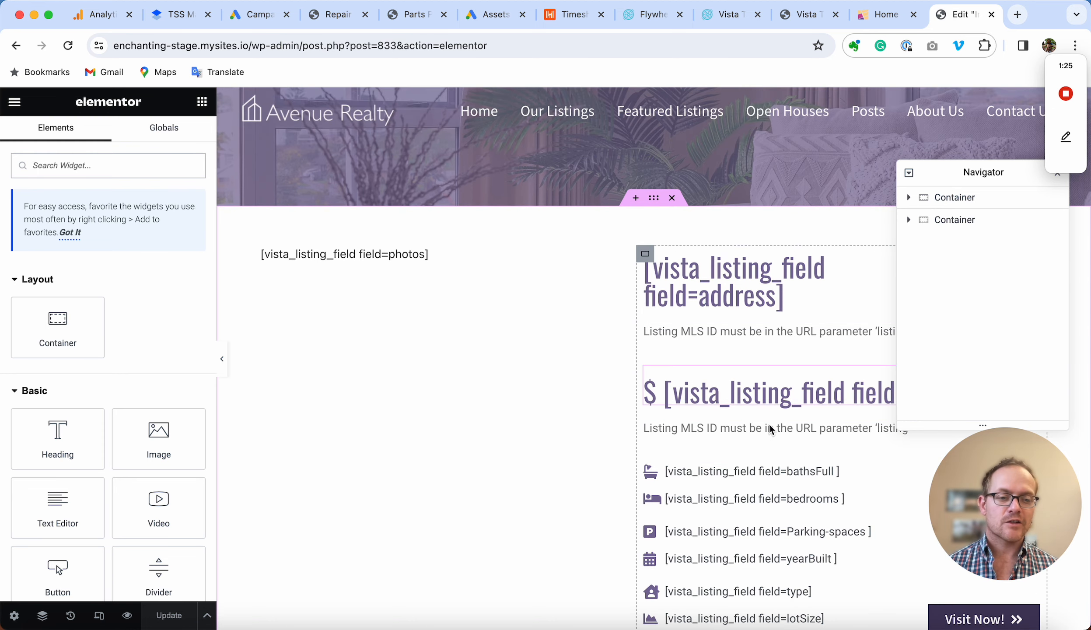
pyautogui.scroll(-10, 770, 493)
pyautogui.scroll(-5, 770, 493)
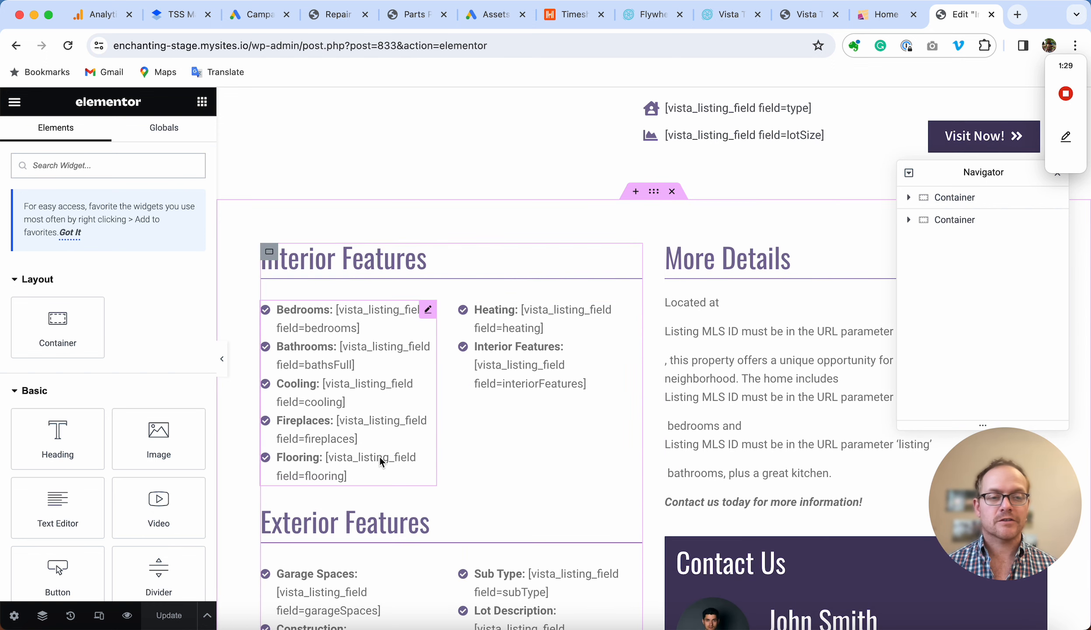
pyautogui.scroll(14, 382, 462)
# Leave the Elementor editor and return to the live Our Listings page to view its property cards
pyautogui.hscroll(-5, 645, 241)
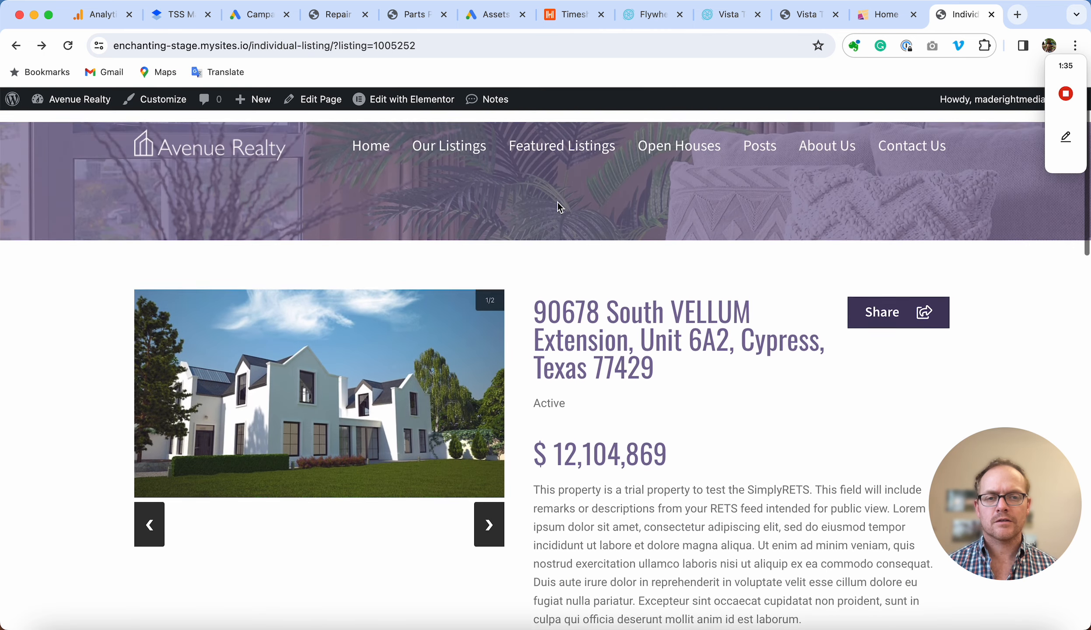
pyautogui.click(447, 141)
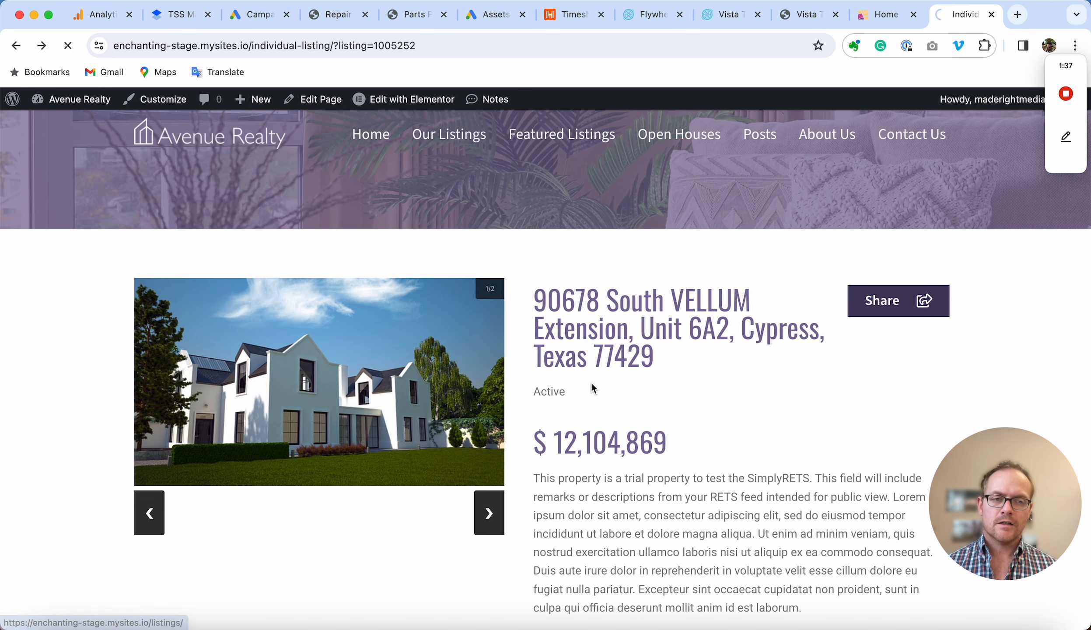
pyautogui.scroll(-5, 591, 382)
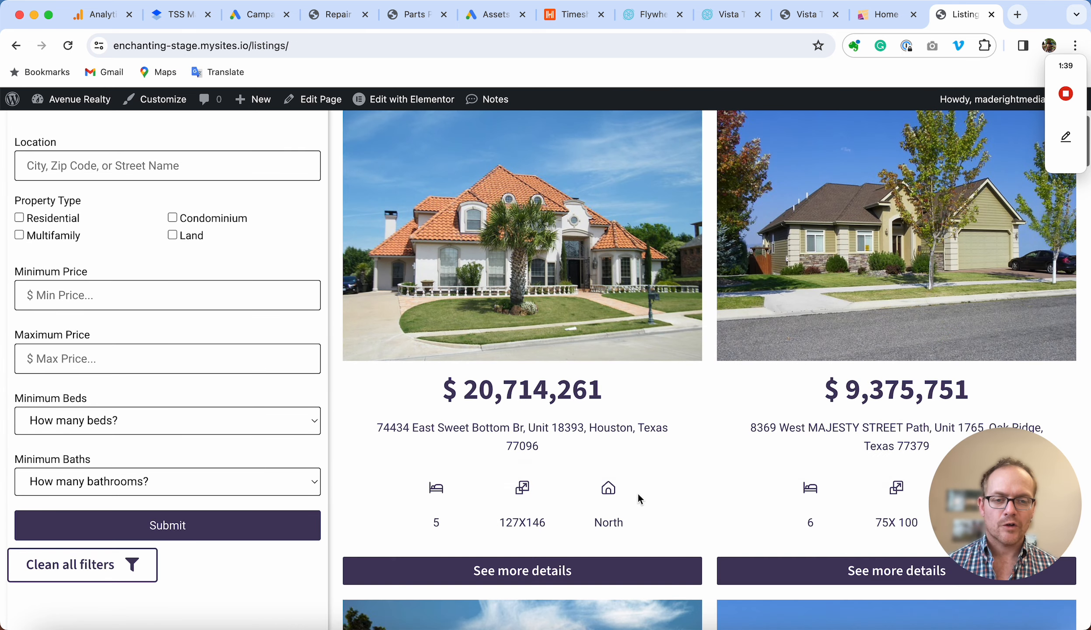
# Open the Our Listings page in Elementor and inspect the listing card's Shortcode widget, field placeholders and surrounding search layout
pyautogui.click(396, 100)
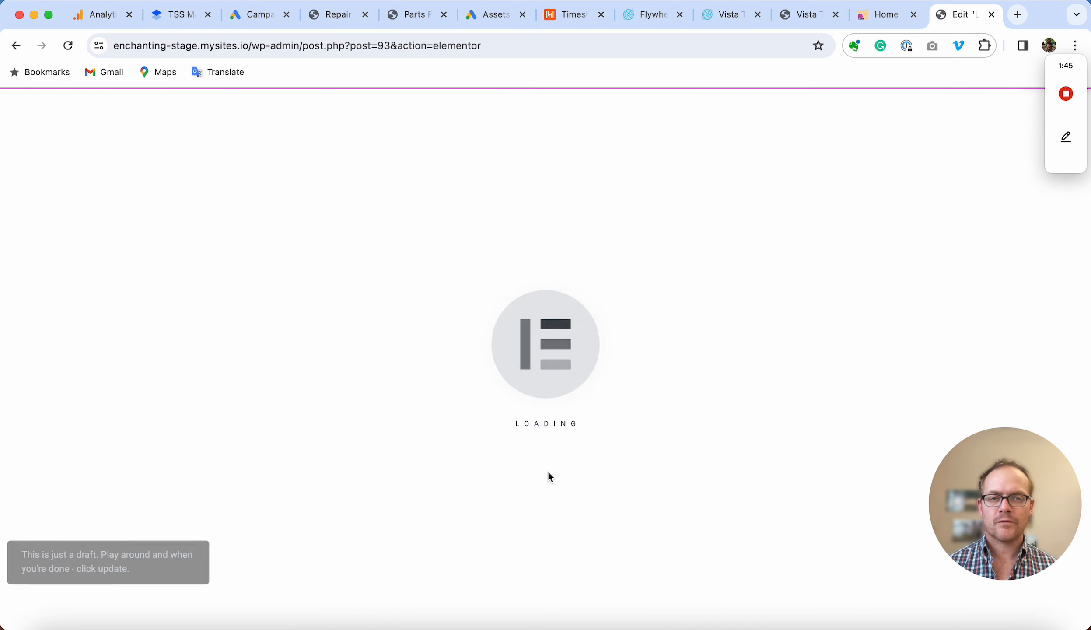
pyautogui.scroll(-5, 653, 477)
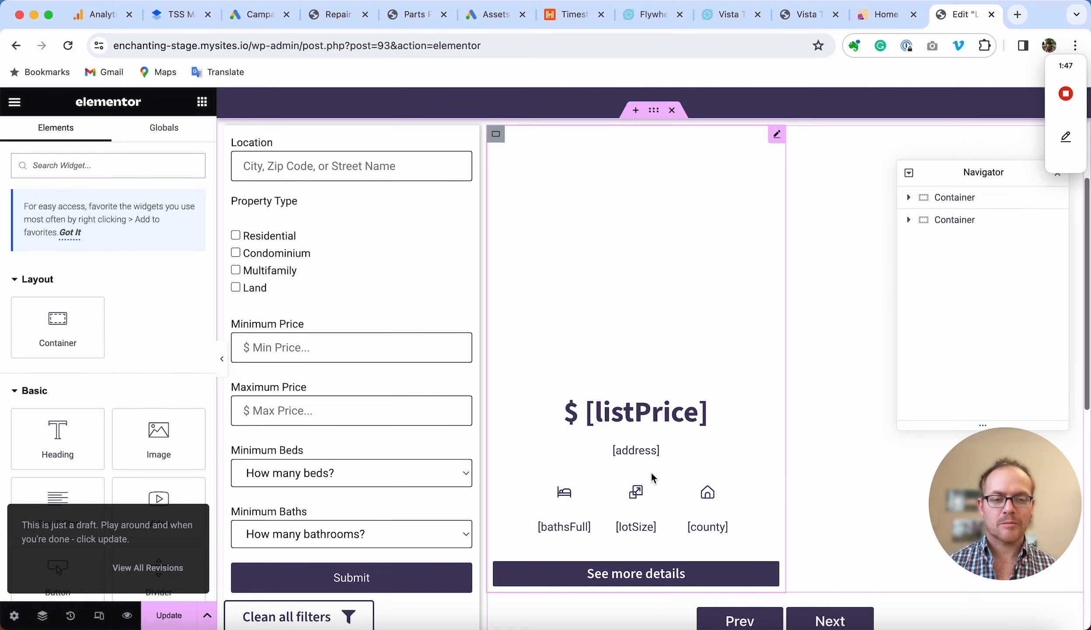
pyautogui.click(633, 428)
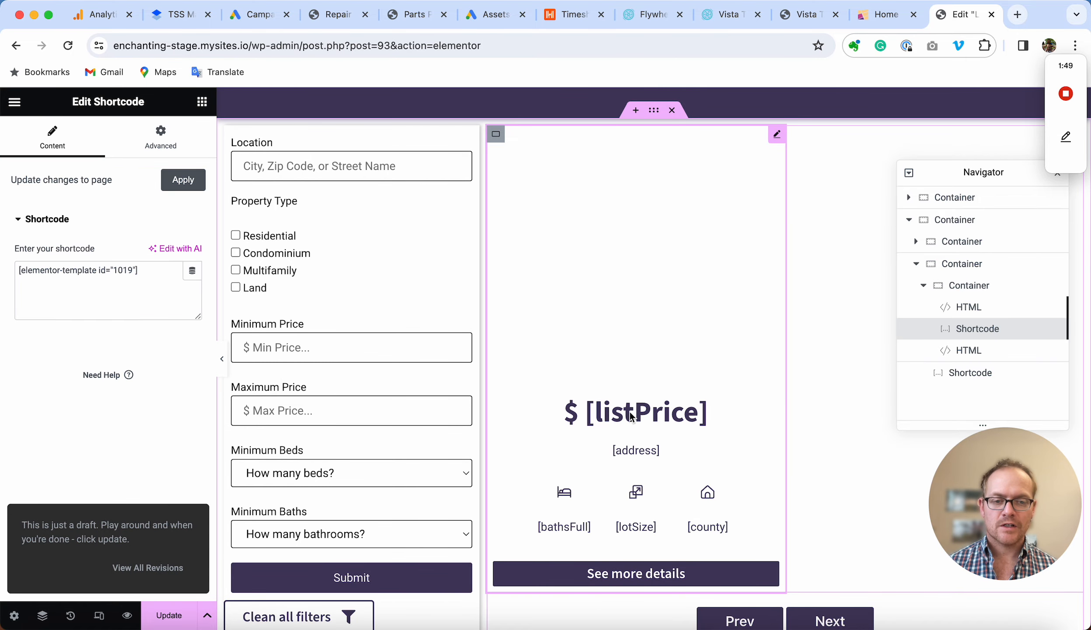
pyautogui.scroll(-3, 630, 418)
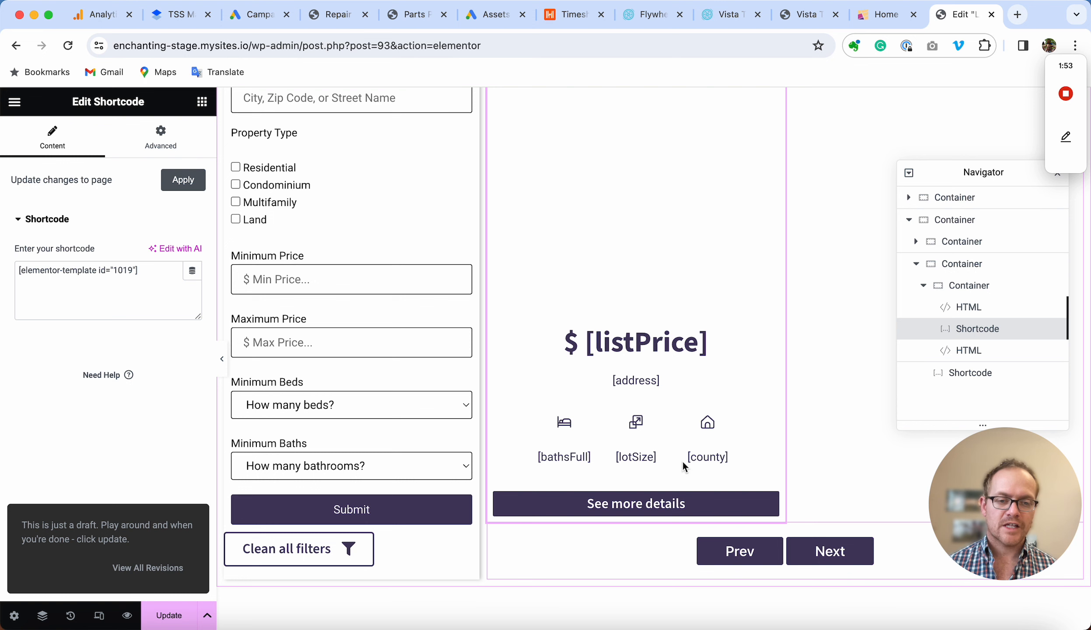
pyautogui.scroll(3, 684, 464)
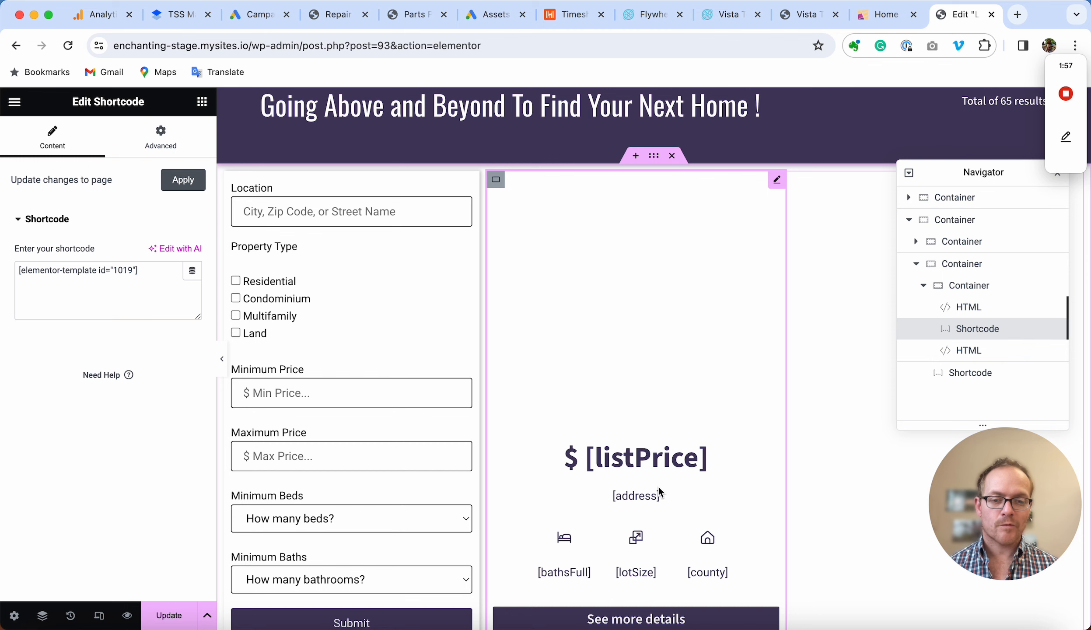
pyautogui.scroll(-3, 658, 487)
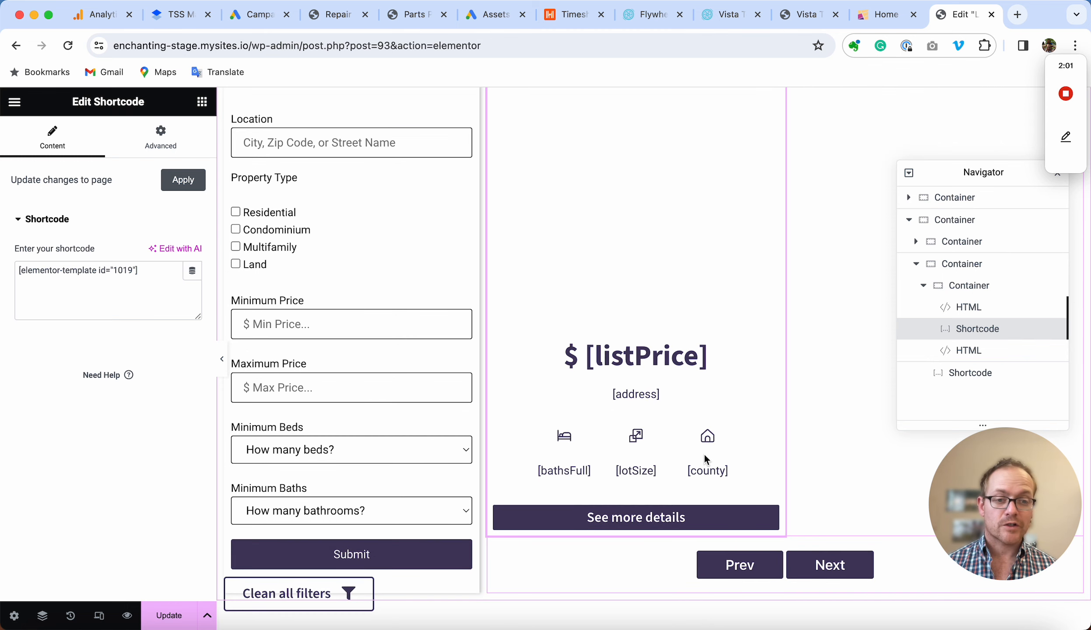
pyautogui.scroll(6, 704, 455)
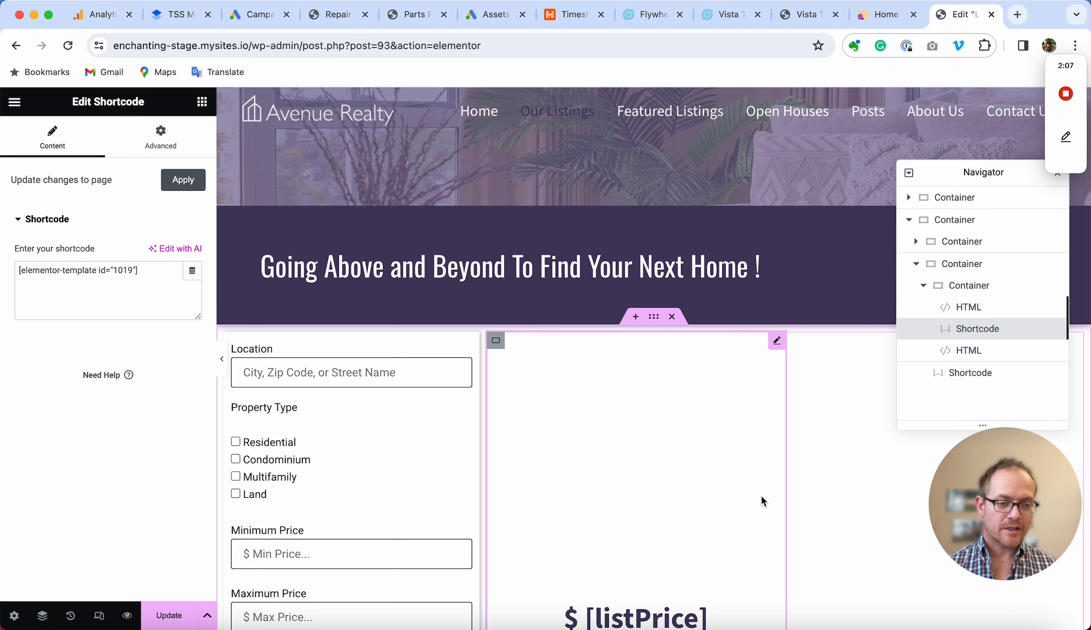
pyautogui.scroll(-6, 761, 494)
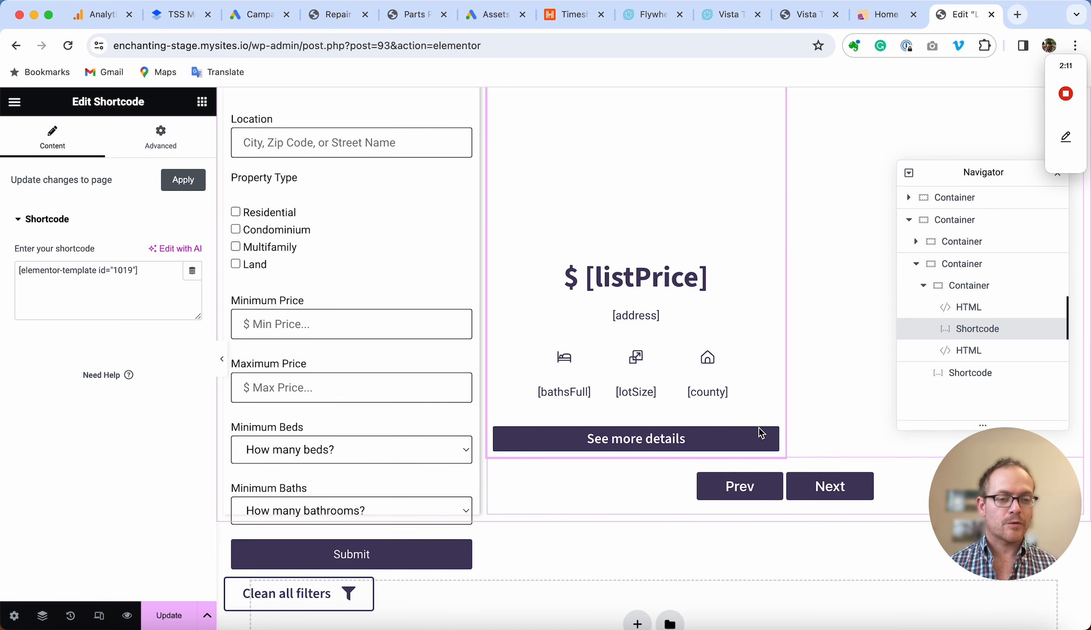
pyautogui.scroll(6, 759, 427)
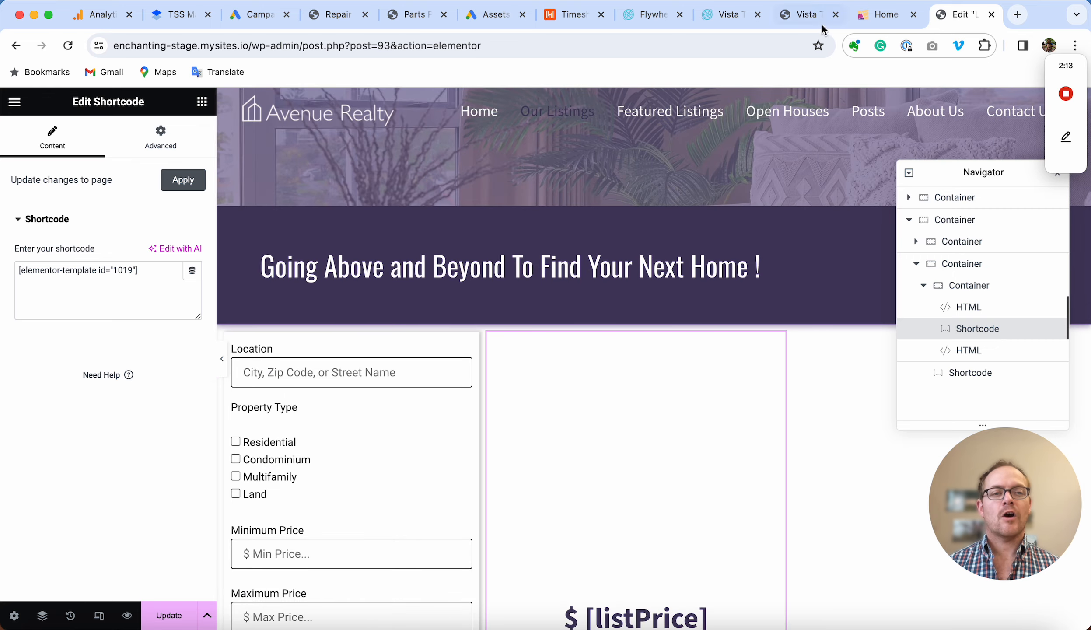
# Switch to the Vista Tutorial Site and look over its default home page
pyautogui.click(802, 14)
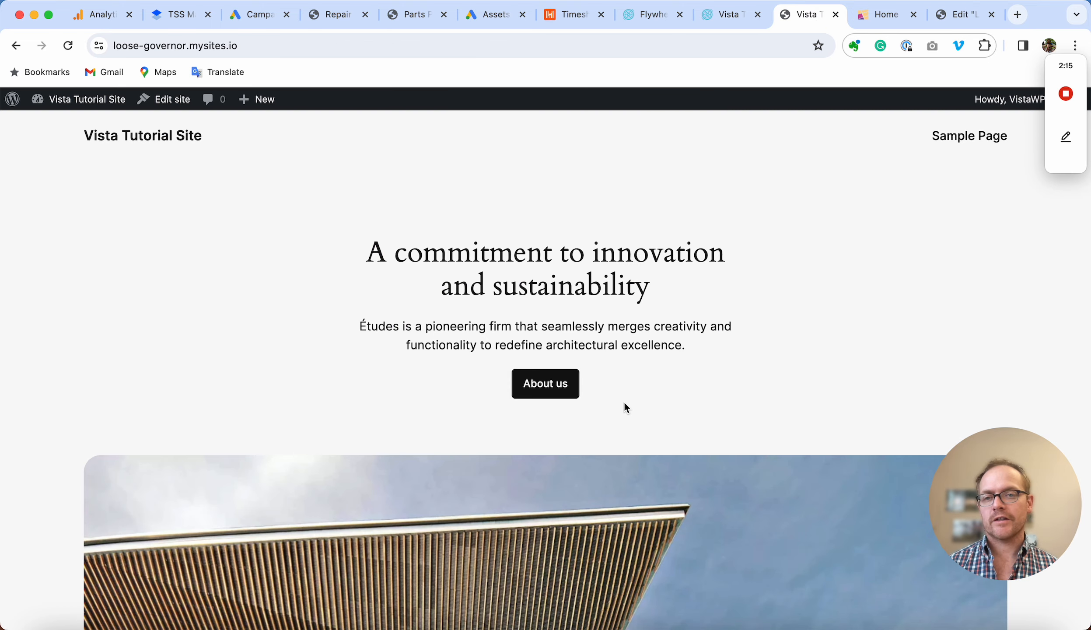
pyautogui.scroll(-15, 381, 462)
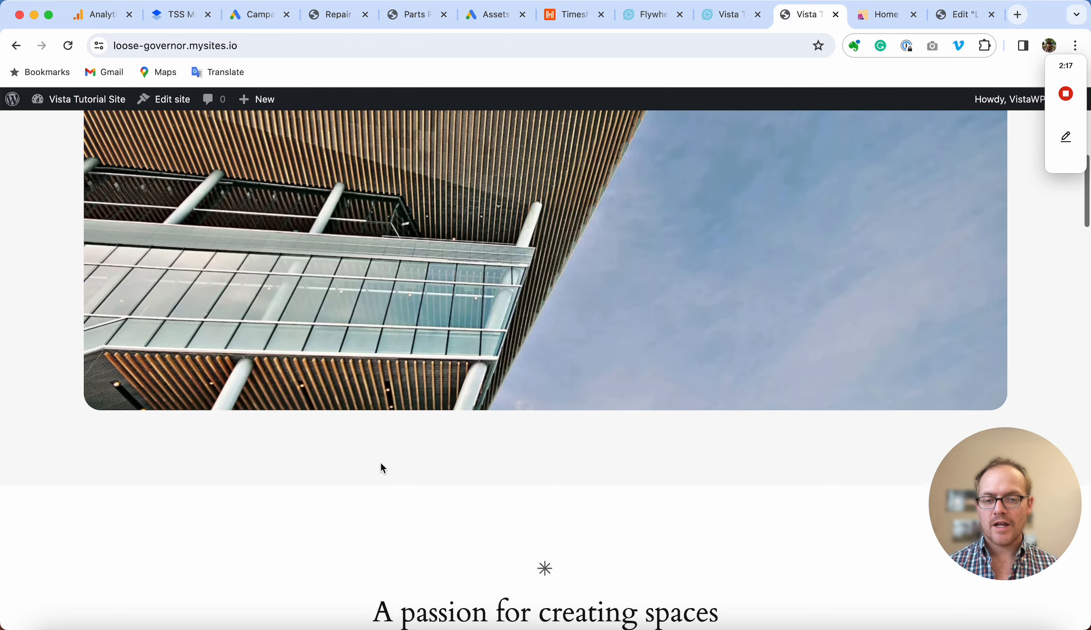
pyautogui.scroll(-6, 380, 461)
pyautogui.scroll(20, 380, 461)
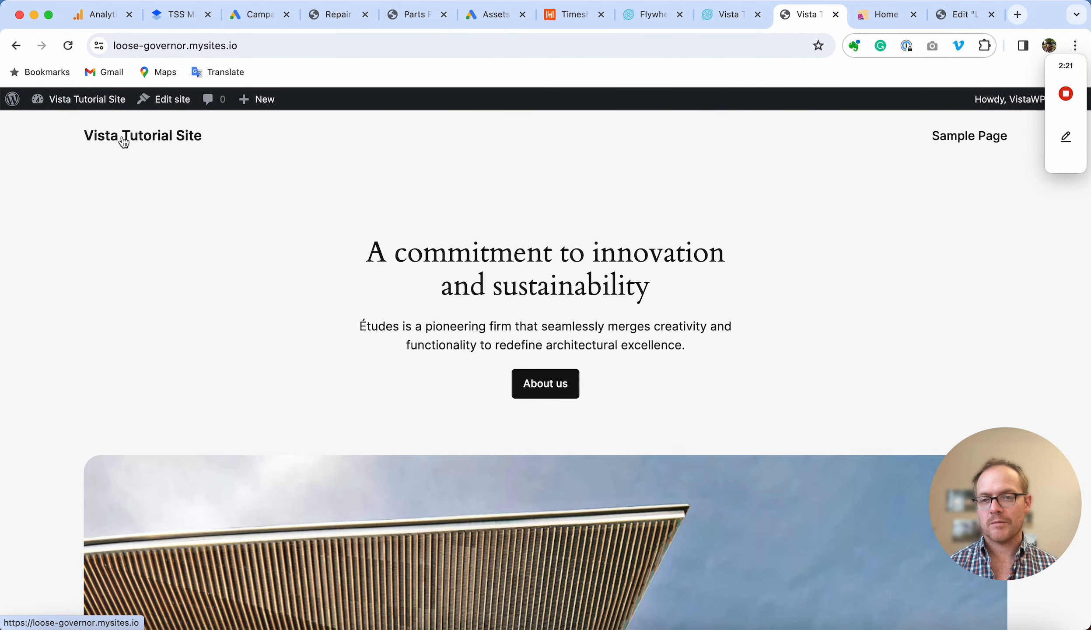
# Go to the Vista Tutorial Site's WordPress dashboard and open the list of installed plugins
pyautogui.click(73, 102)
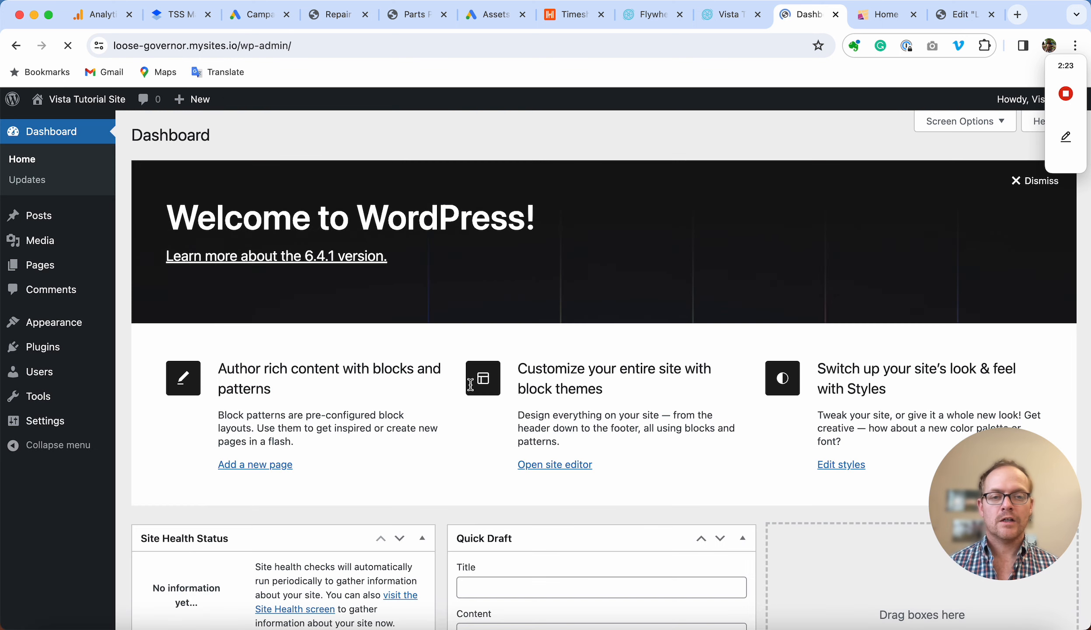
pyautogui.moveTo(44, 350)
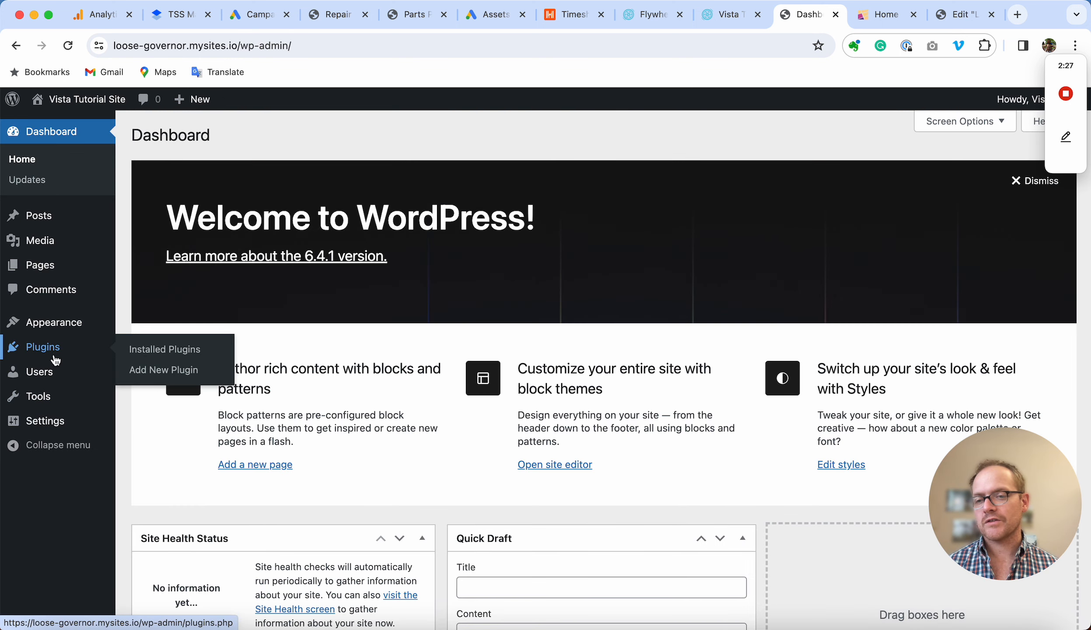
pyautogui.click(48, 354)
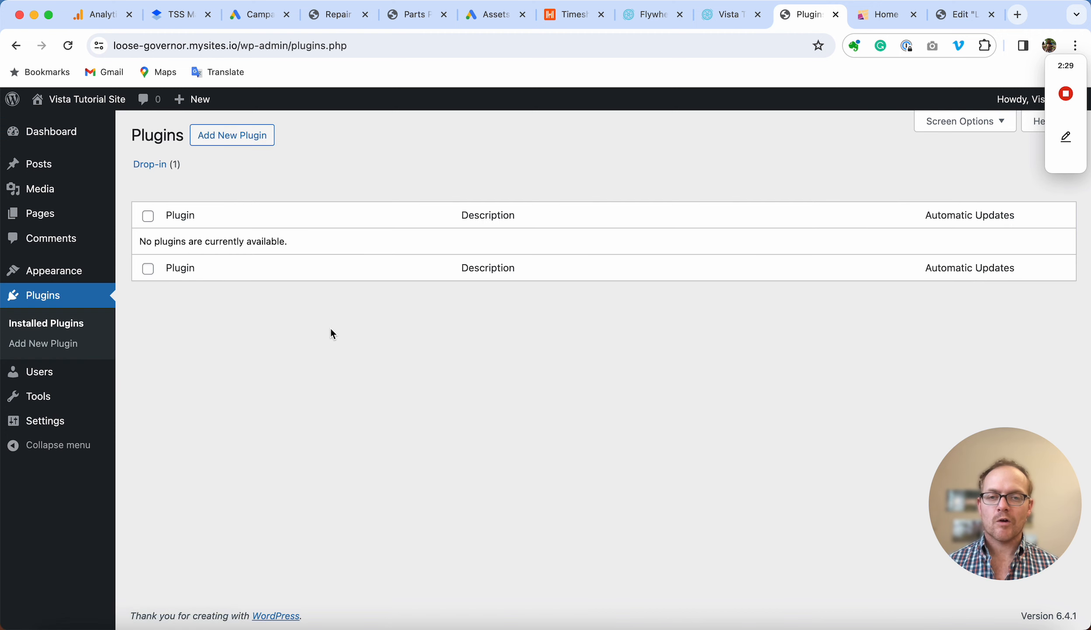
# Look over the tutorial site's page list and its installed themes
pyautogui.click(37, 214)
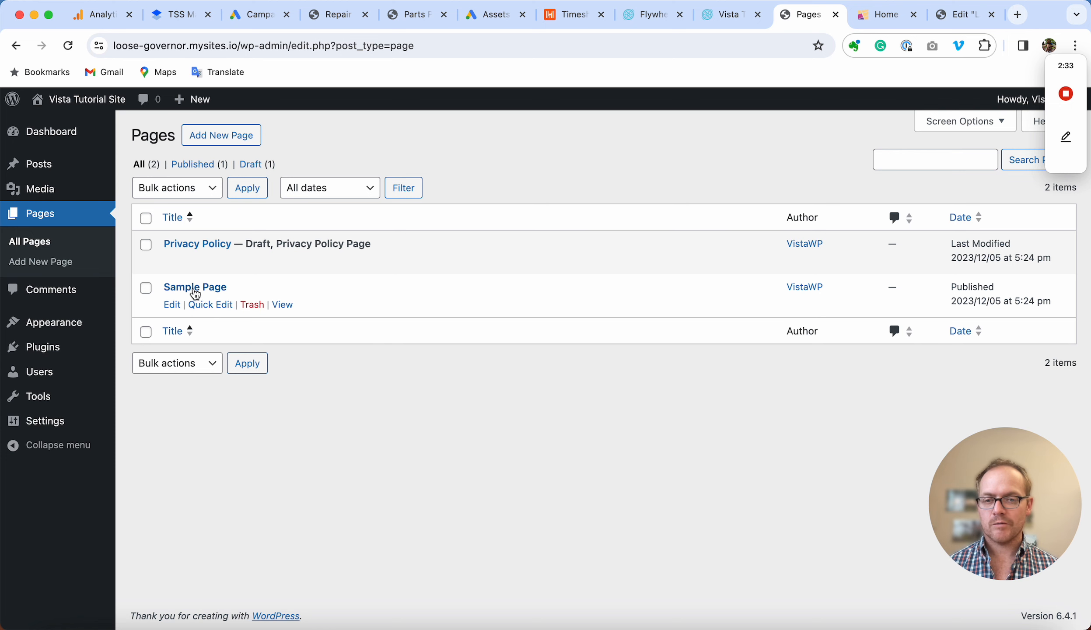
pyautogui.moveTo(70, 326)
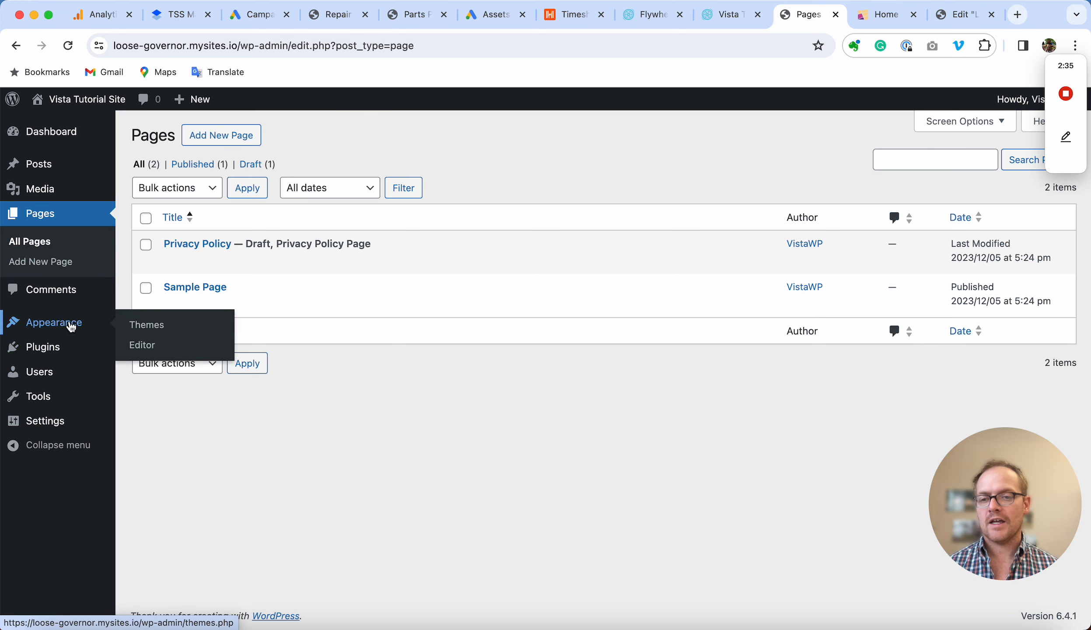
pyautogui.click(141, 323)
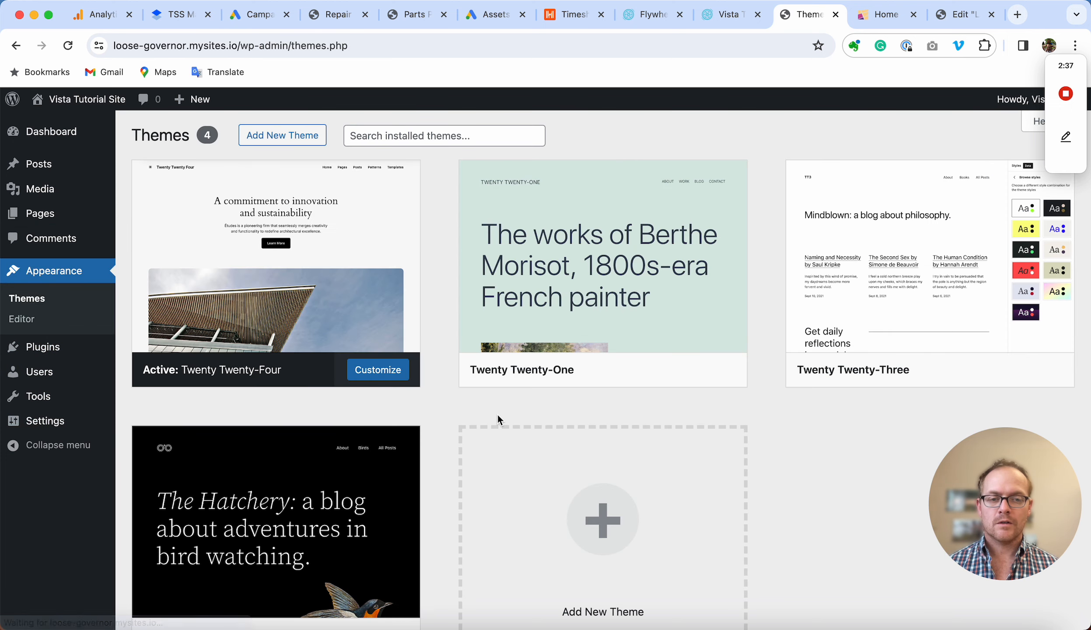
pyautogui.scroll(-3, 497, 416)
pyautogui.scroll(3, 378, 313)
pyautogui.scroll(-1, 377, 314)
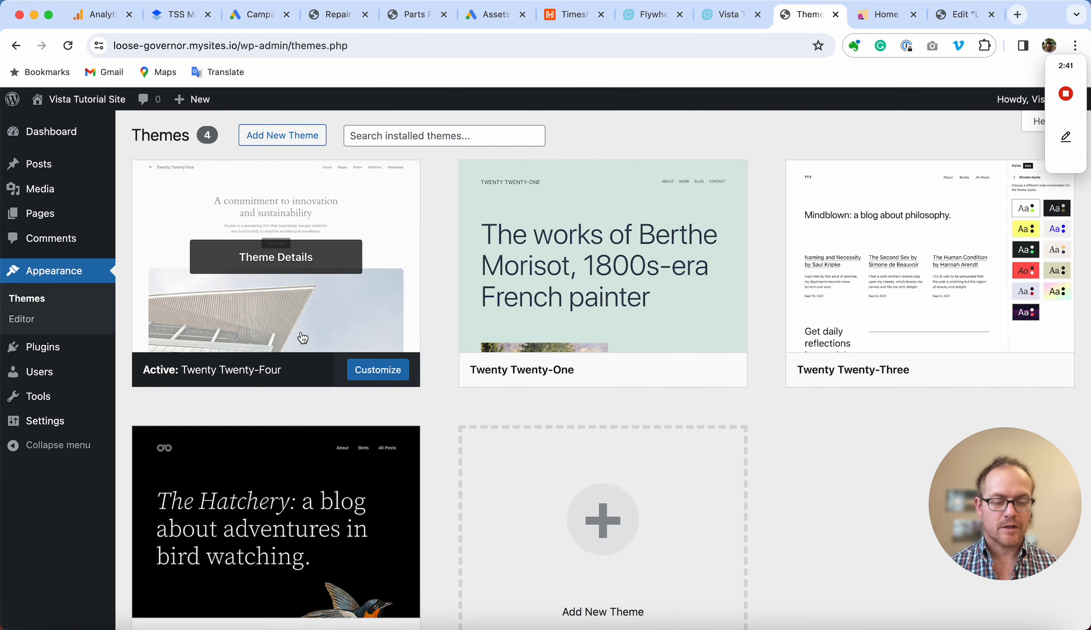
# Compare the Plain and Post name URL formats in the permalink settings, and save the settings with Post name selected
pyautogui.moveTo(46, 215)
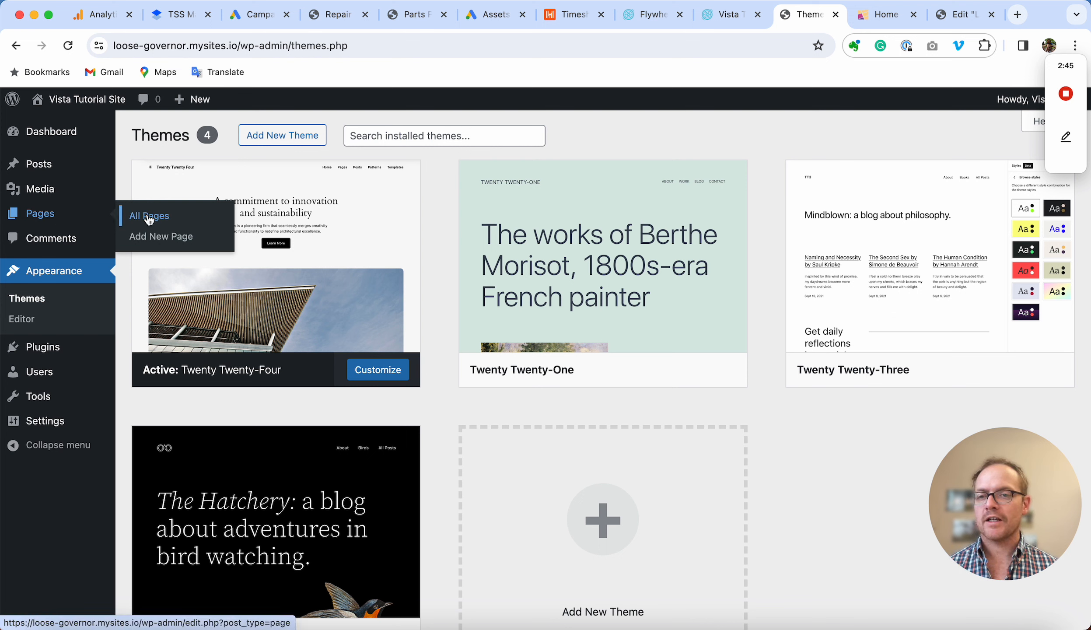
pyautogui.moveTo(59, 358)
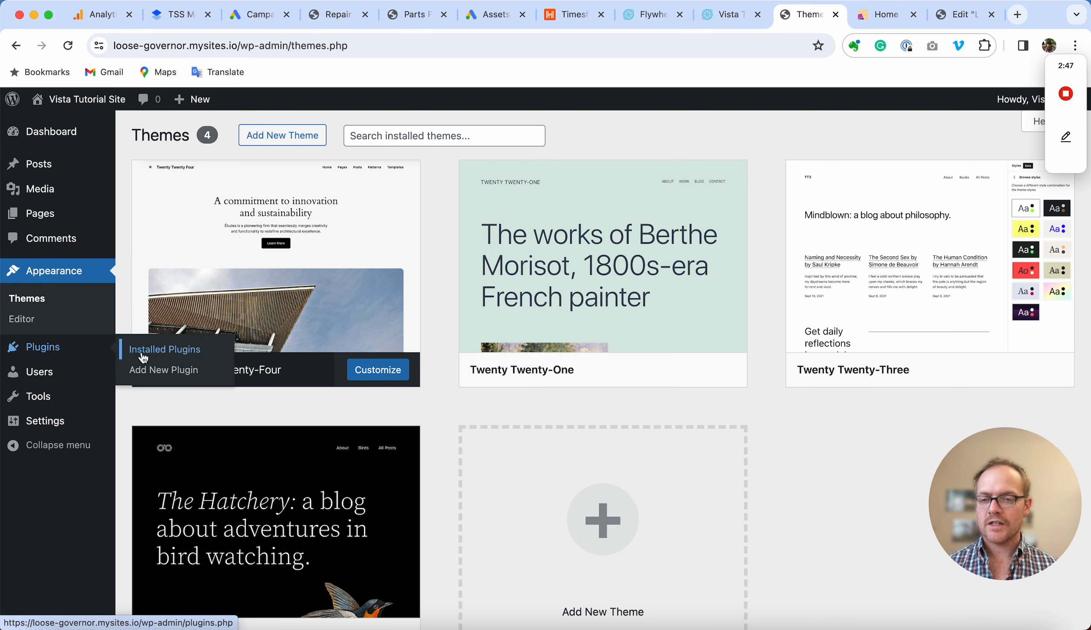
pyautogui.moveTo(55, 427)
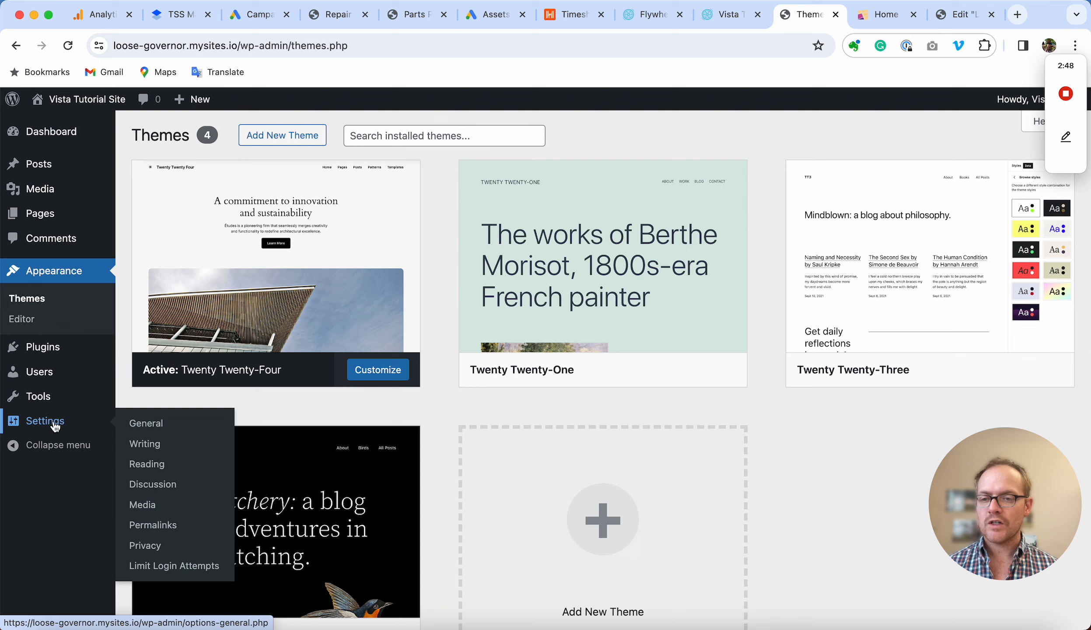
pyautogui.click(155, 527)
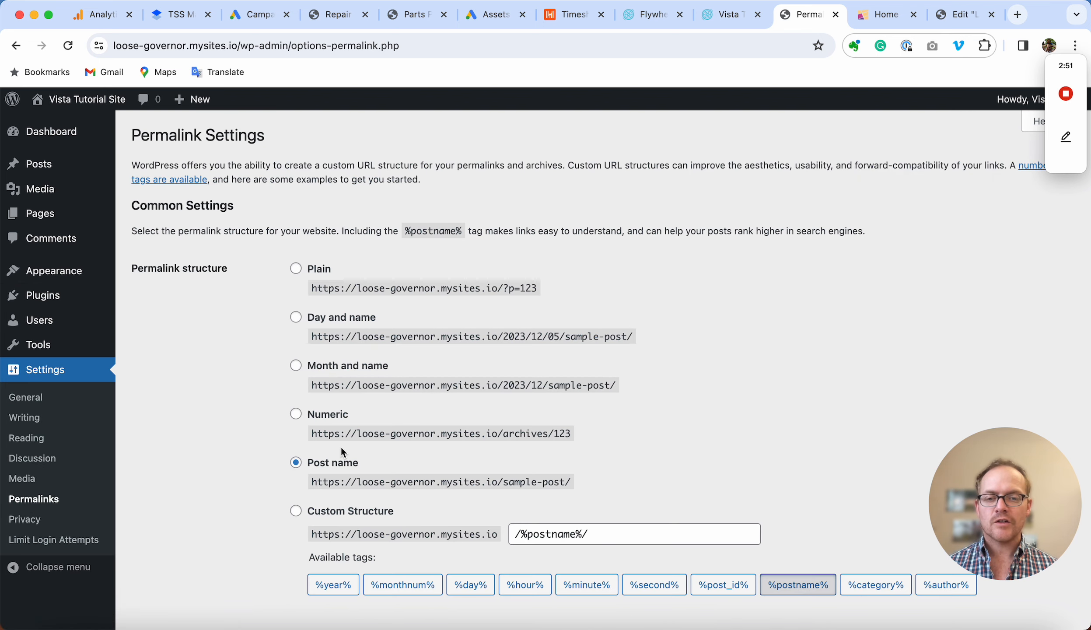
pyautogui.scroll(-2, 341, 451)
pyautogui.scroll(-2, 343, 452)
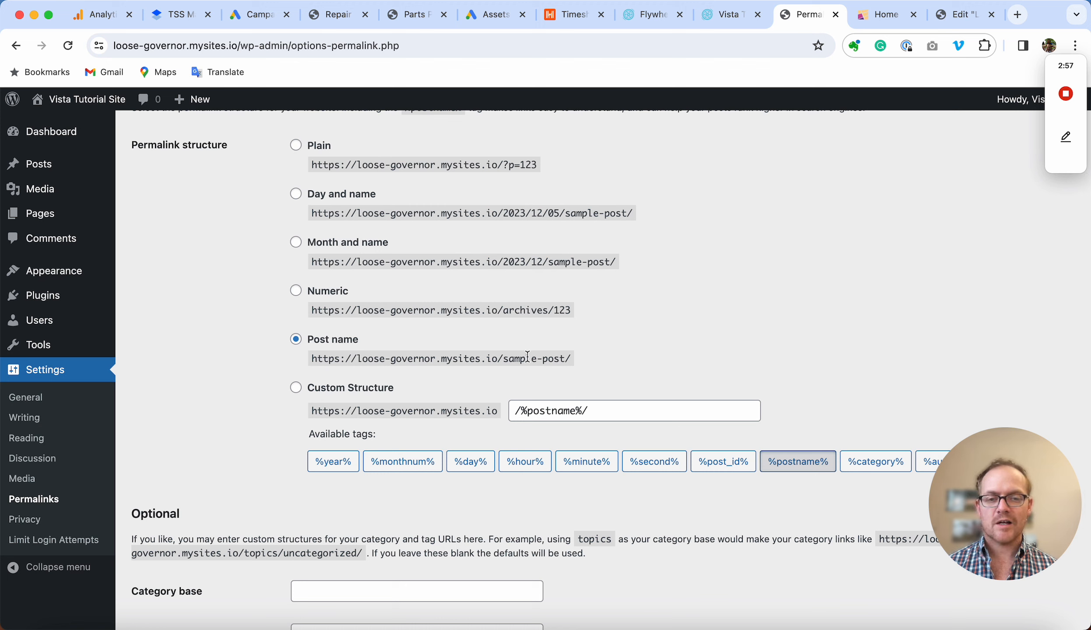
pyautogui.moveTo(498, 359); pyautogui.dragTo(577, 354)
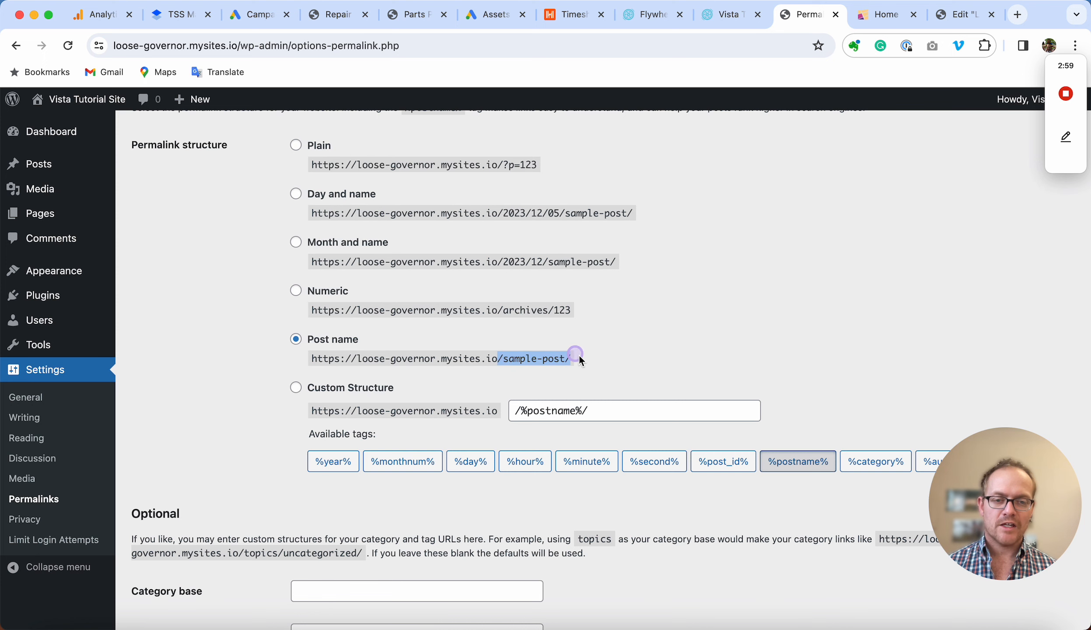
pyautogui.scroll(2, 522, 272)
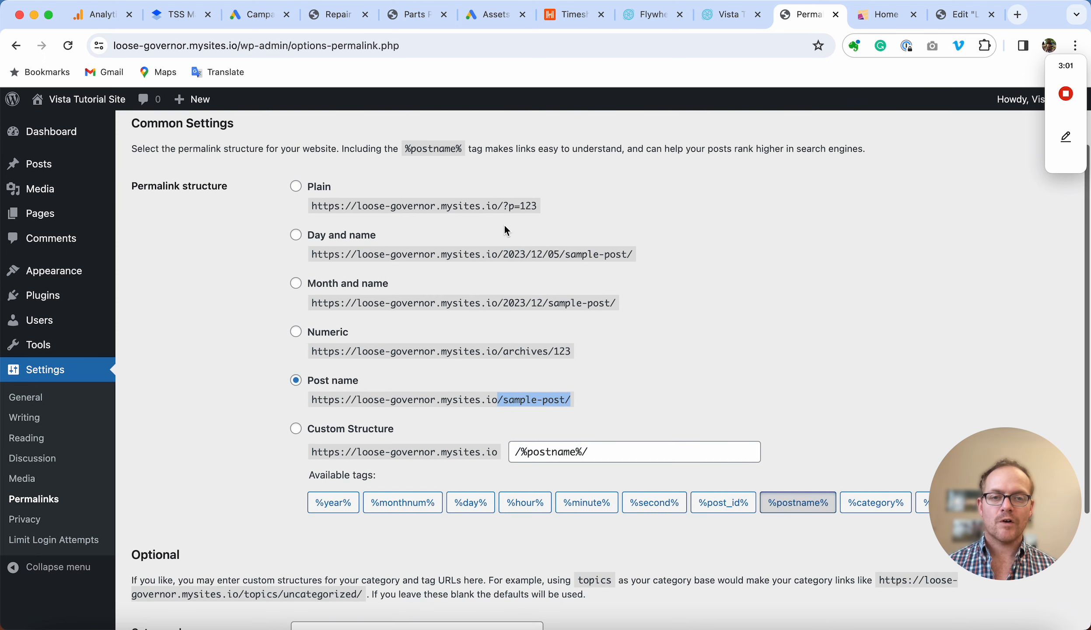
pyautogui.moveTo(502, 206); pyautogui.dragTo(541, 205)
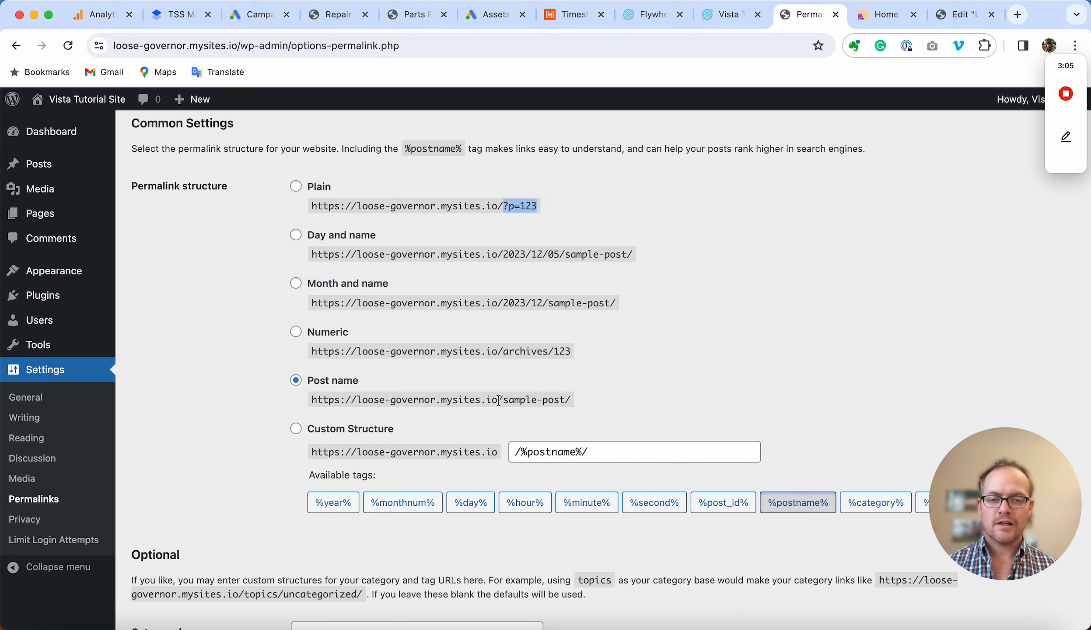
pyautogui.moveTo(499, 400); pyautogui.dragTo(590, 401)
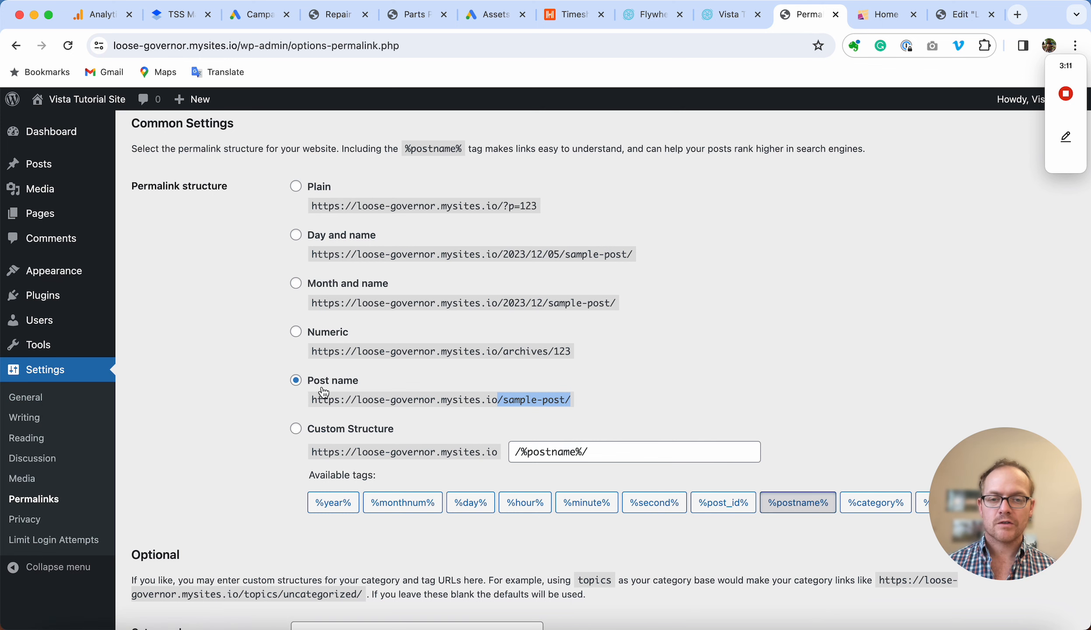
pyautogui.scroll(-5, 337, 392)
pyautogui.click(151, 555)
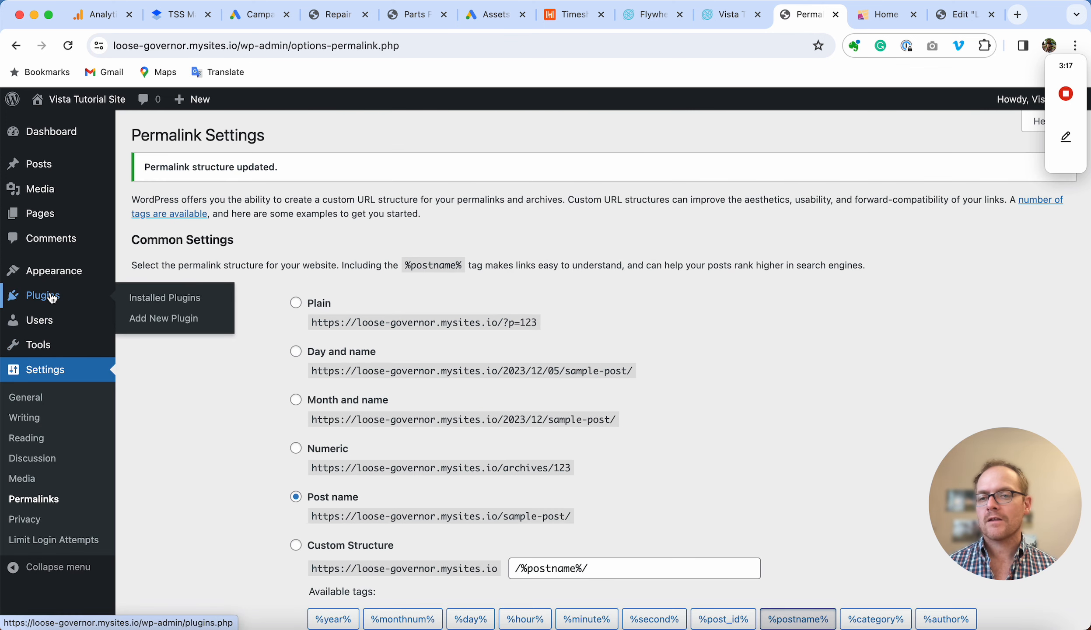
# Find the WordPress IDX Plugin – VistaWP by searching new plugins for "vistawp", and install and activate it
pyautogui.click(157, 298)
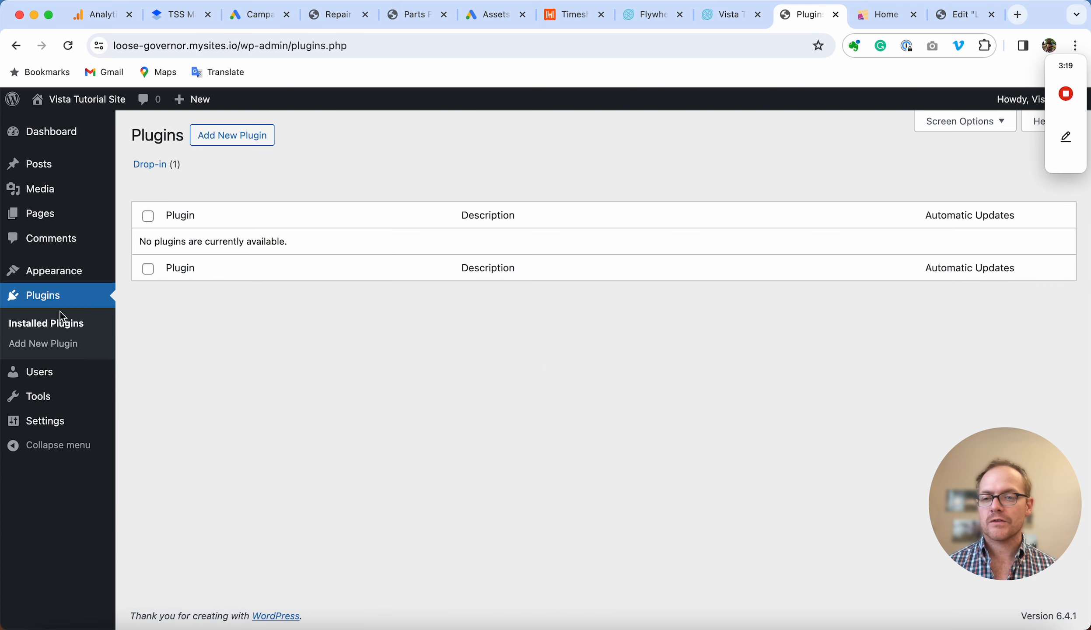
pyautogui.click(214, 139)
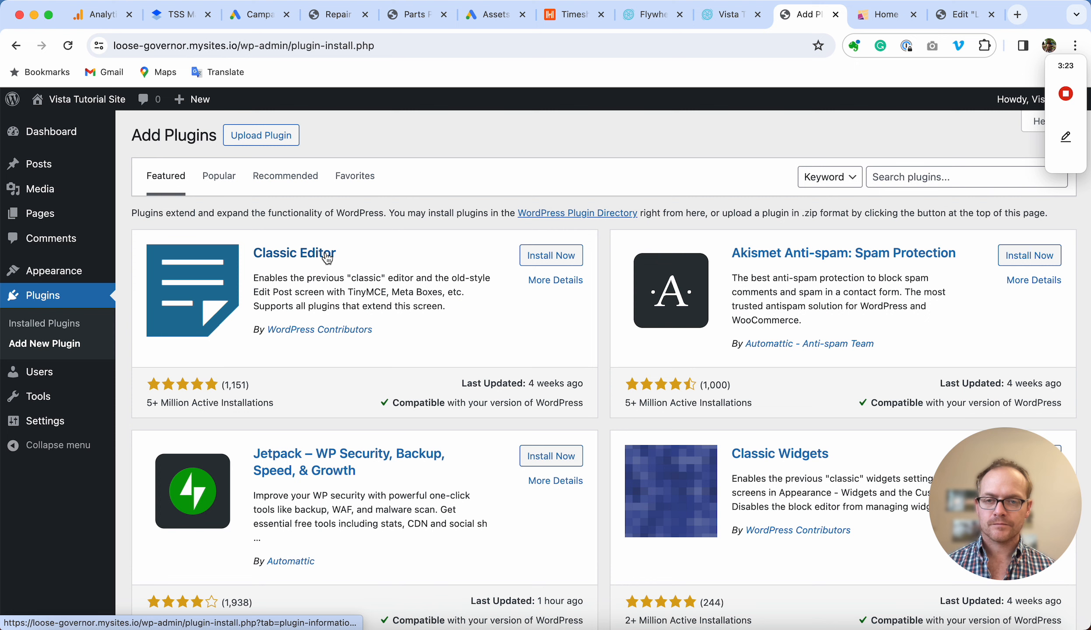
pyautogui.click(898, 177)
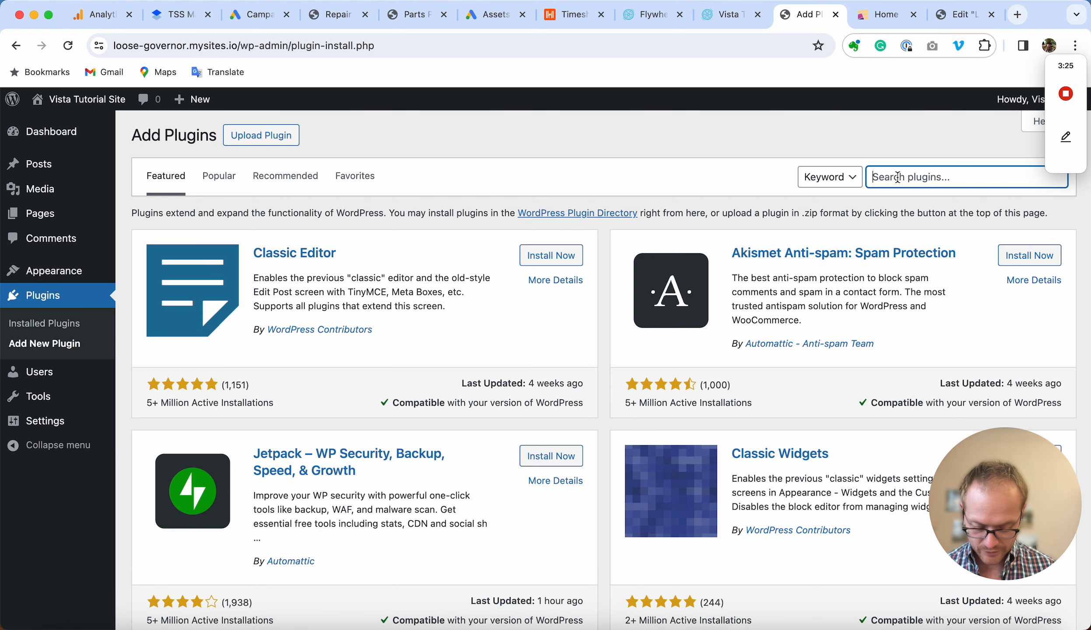
pyautogui.write('vistawp')
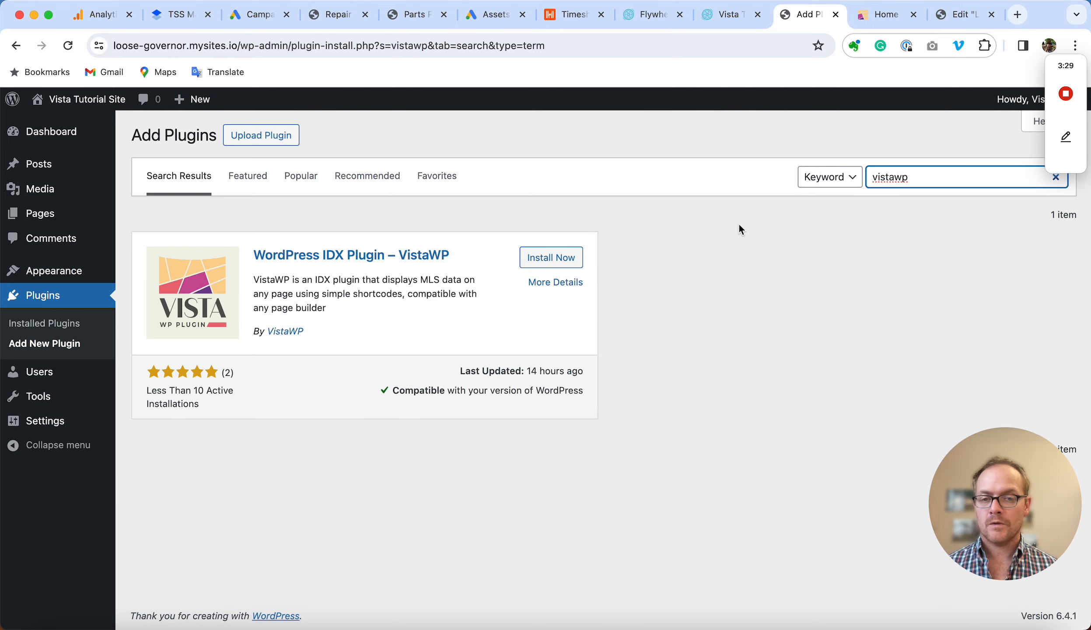
pyautogui.click(559, 264)
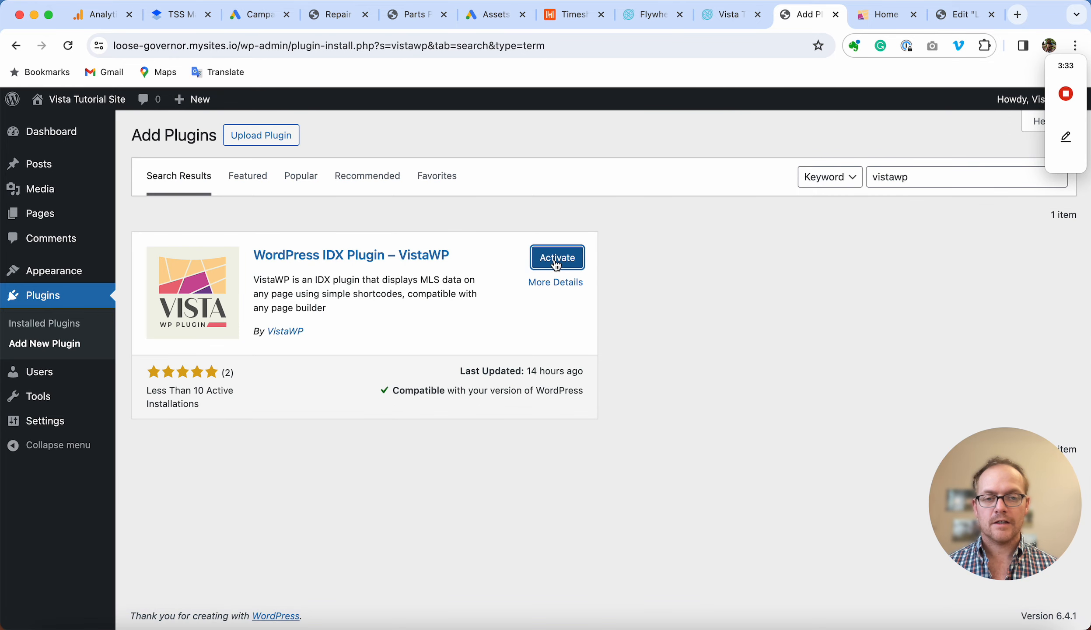
pyautogui.click(557, 263)
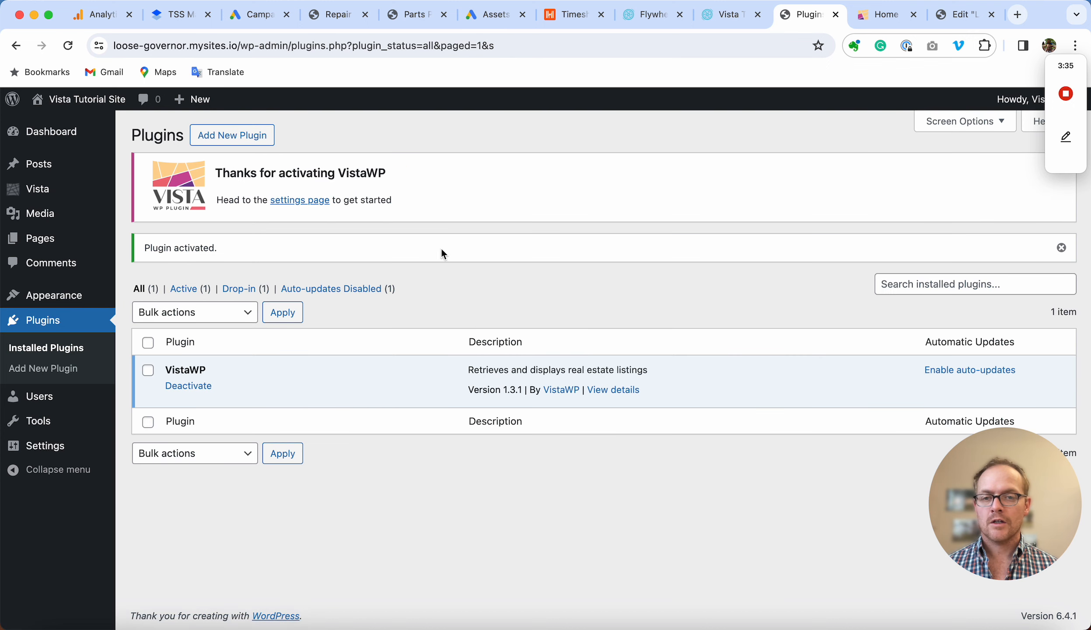
# Open the VistaWP settings page and look through its setup steps and search form shortcodes
pyautogui.click(300, 208)
pyautogui.scroll(-5, 409, 296)
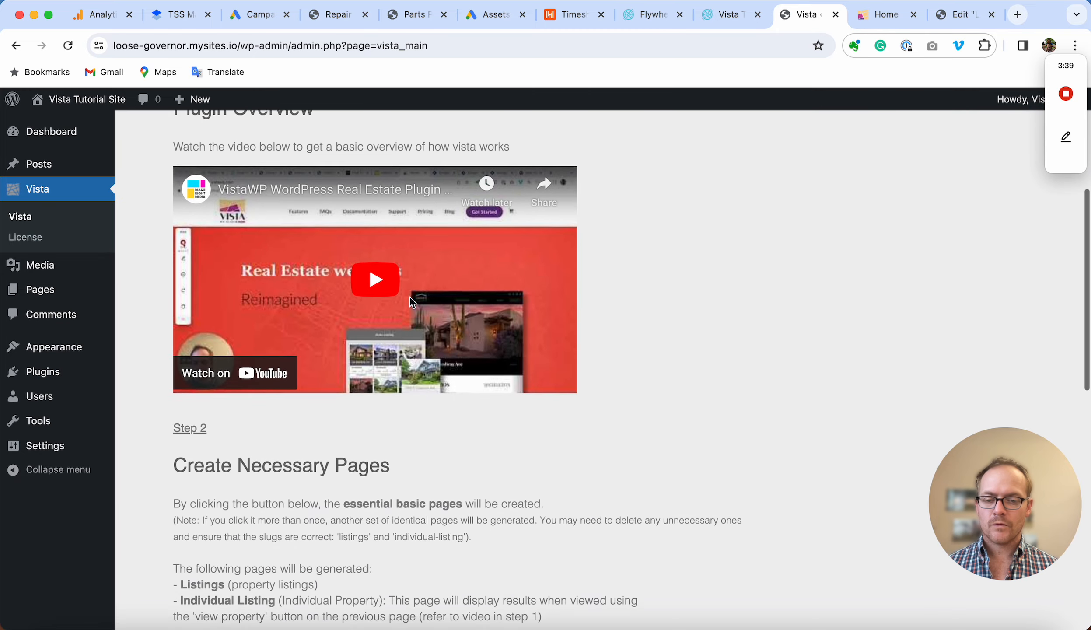
pyautogui.scroll(-8, 410, 297)
pyautogui.scroll(-1, 412, 302)
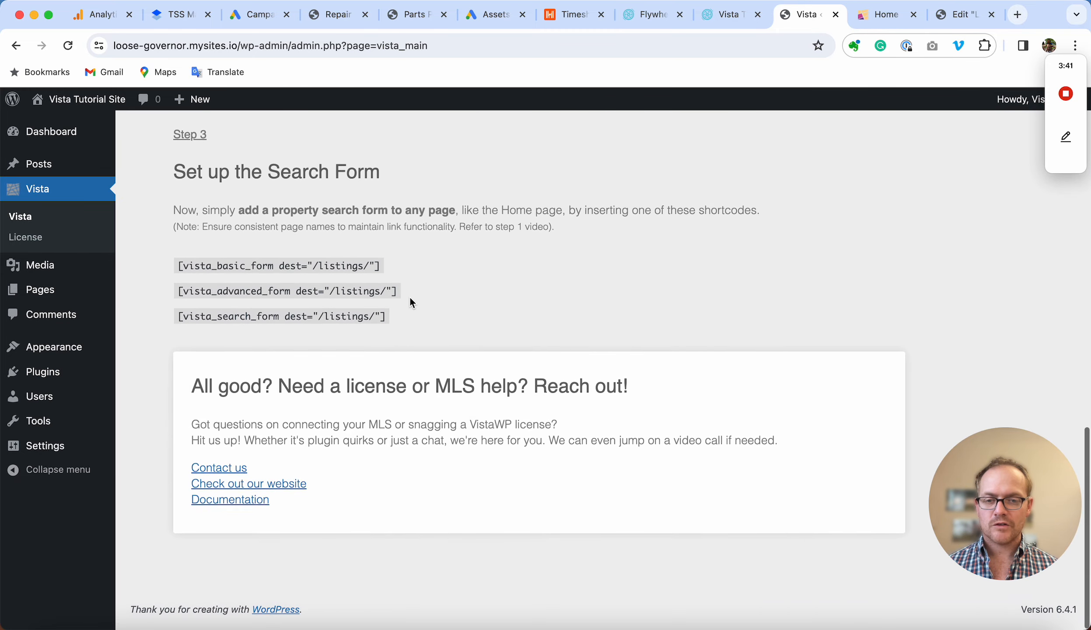
pyautogui.scroll(15, 413, 302)
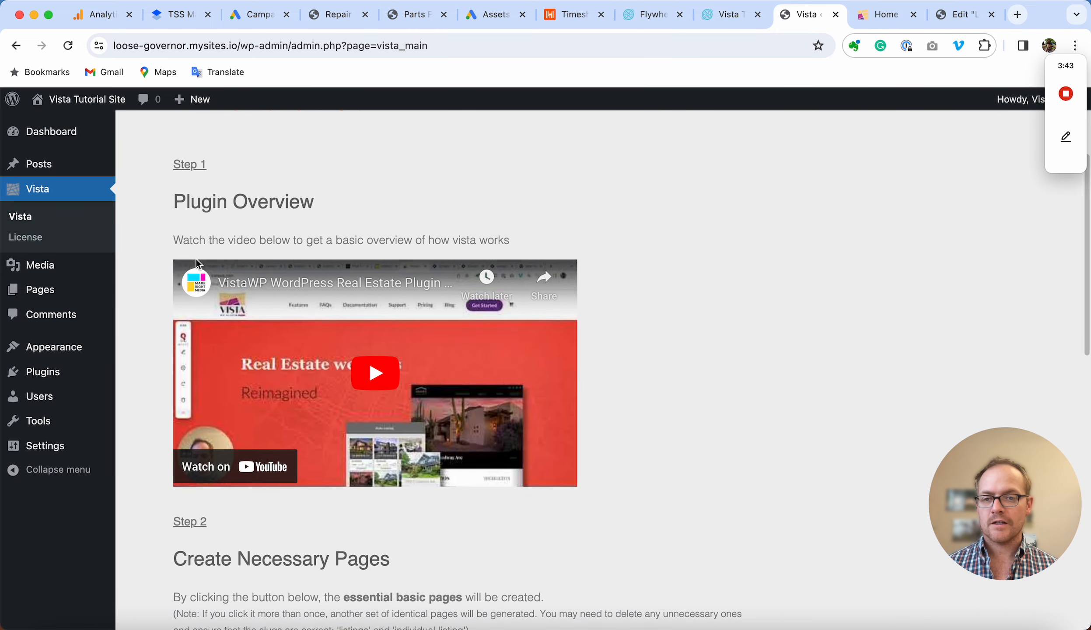
# Open Vista's License Settings and review the license key field and the MLS connection requirement
pyautogui.click(36, 238)
pyautogui.scroll(-3, 327, 316)
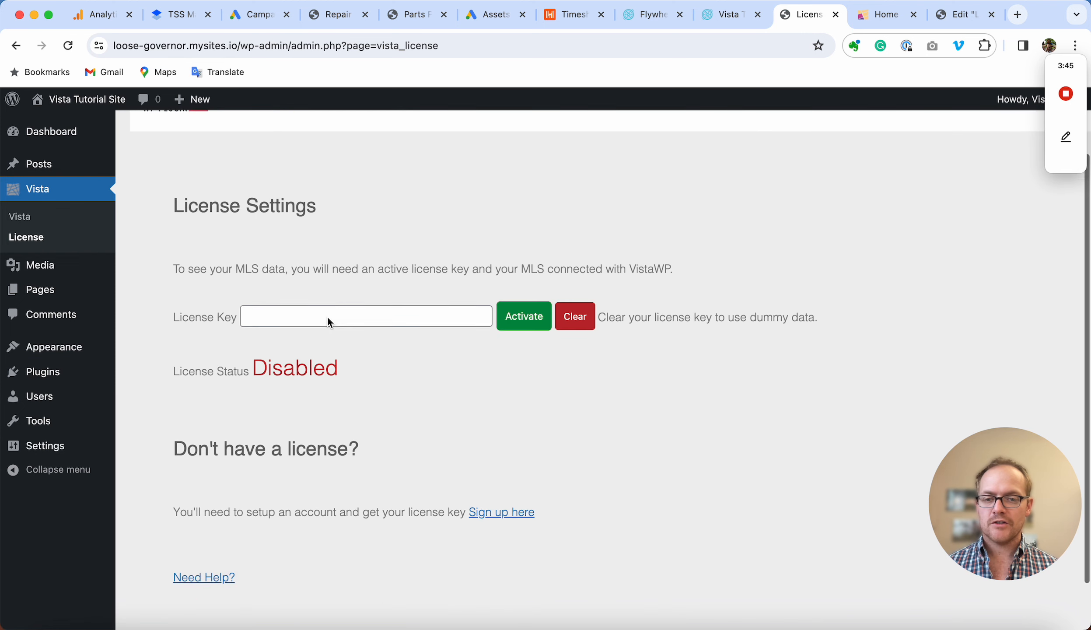
pyautogui.scroll(2, 409, 370)
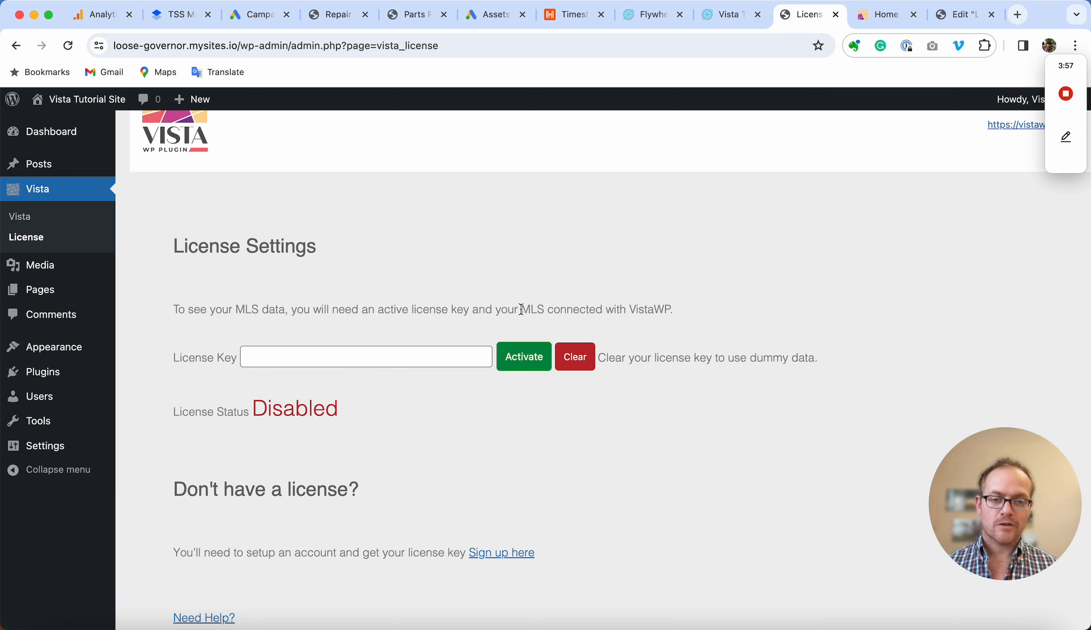
pyautogui.moveTo(522, 309); pyautogui.dragTo(554, 310)
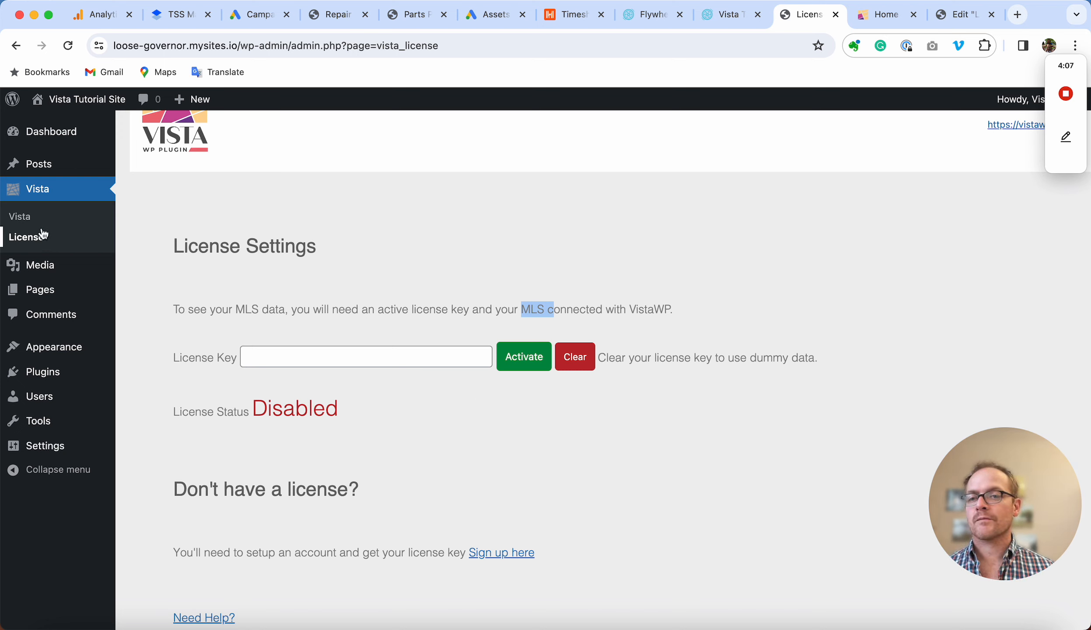
# Return to the main Vista page and review the Plugin Overview and the Create Necessary Pages instructions
pyautogui.click(23, 216)
pyautogui.scroll(-5, 397, 335)
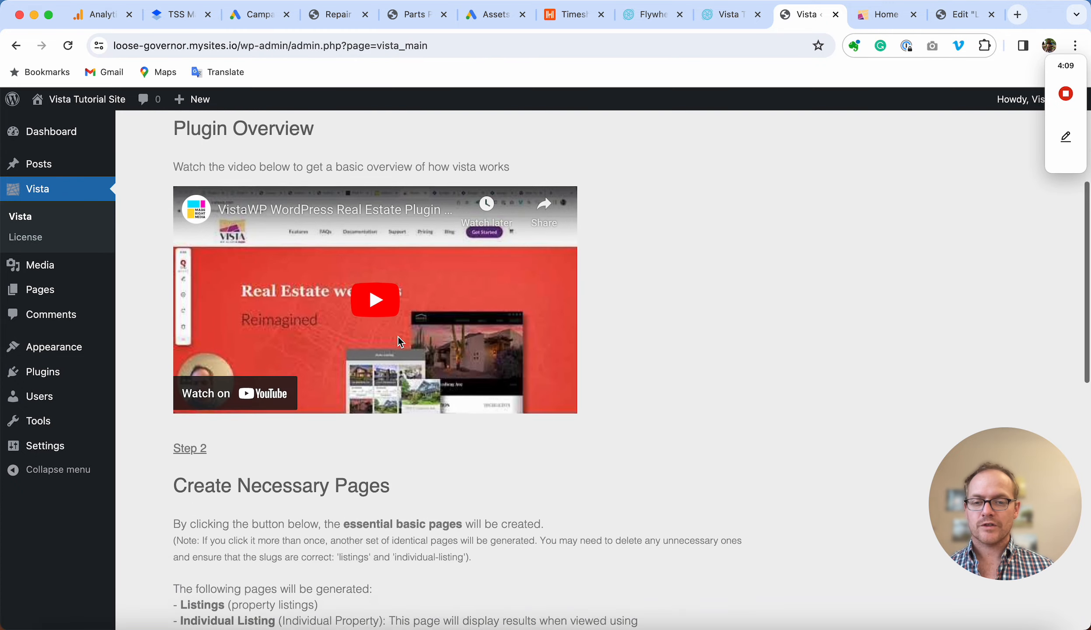
pyautogui.scroll(-3, 399, 338)
pyautogui.scroll(5, 399, 338)
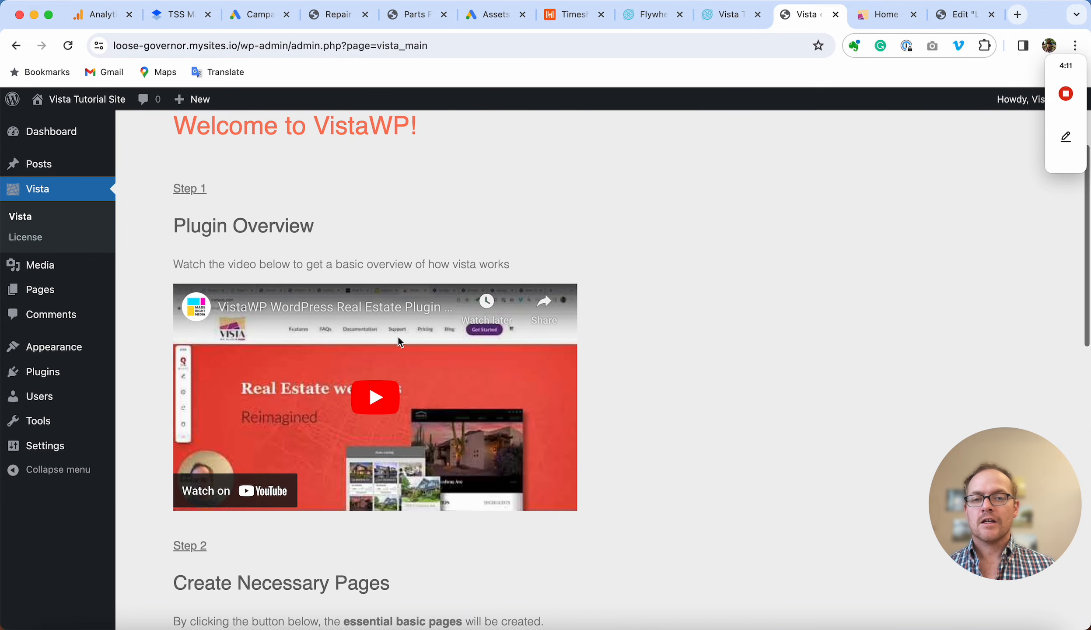
pyautogui.scroll(-2, 409, 399)
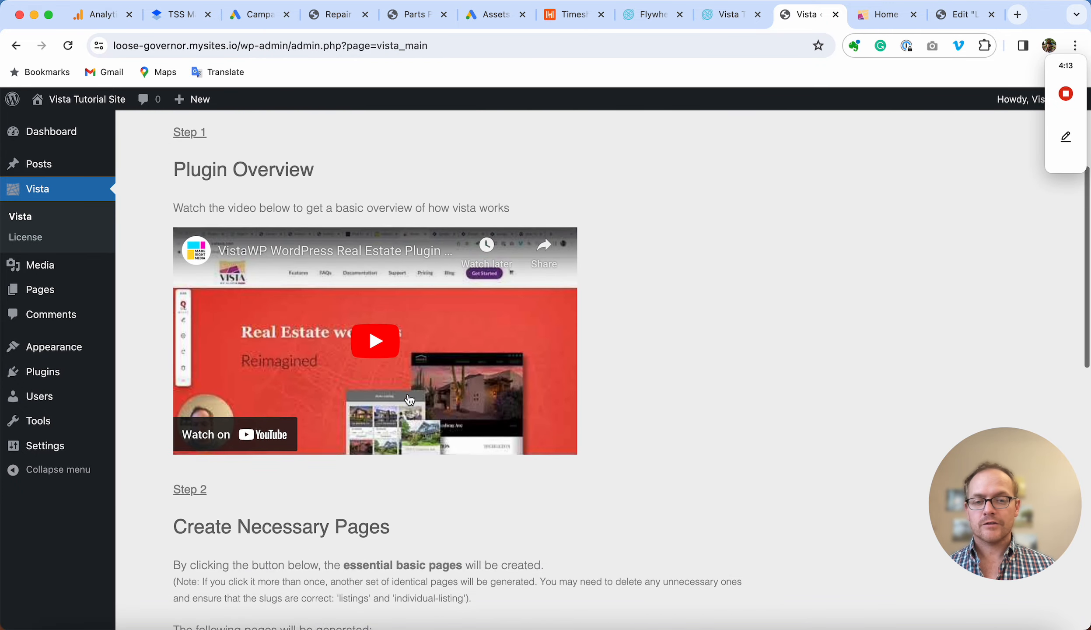
pyautogui.scroll(-8, 408, 399)
pyautogui.scroll(-3, 408, 396)
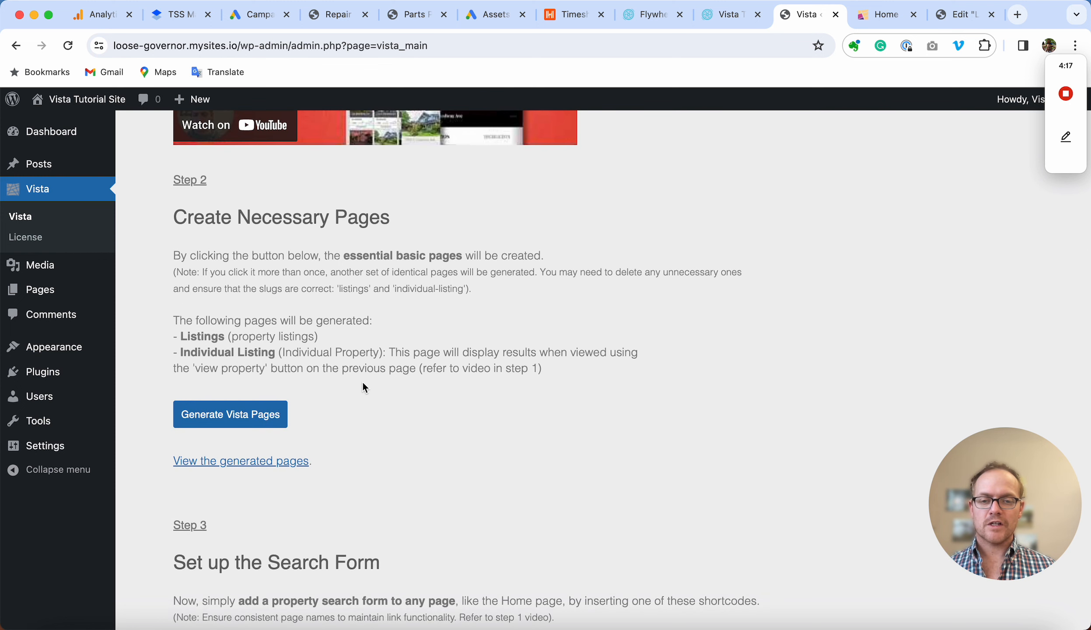
# Switch to the Avenue Realty demo, open its live home page, and submit a property search for the location "houston"
pyautogui.click(959, 20)
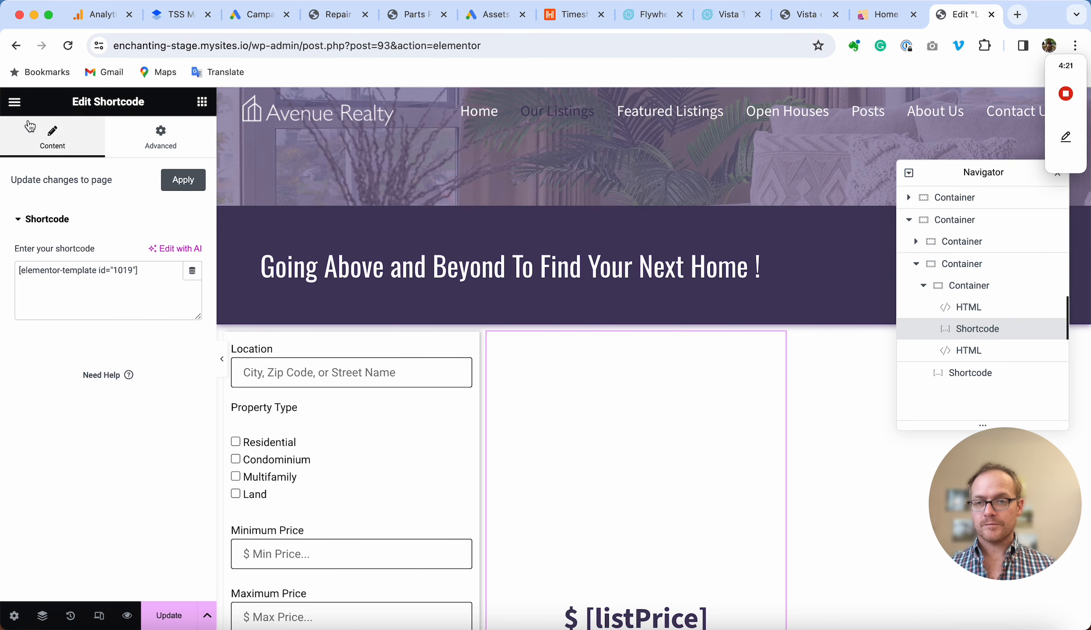
pyautogui.hscroll(-5, 362, 411)
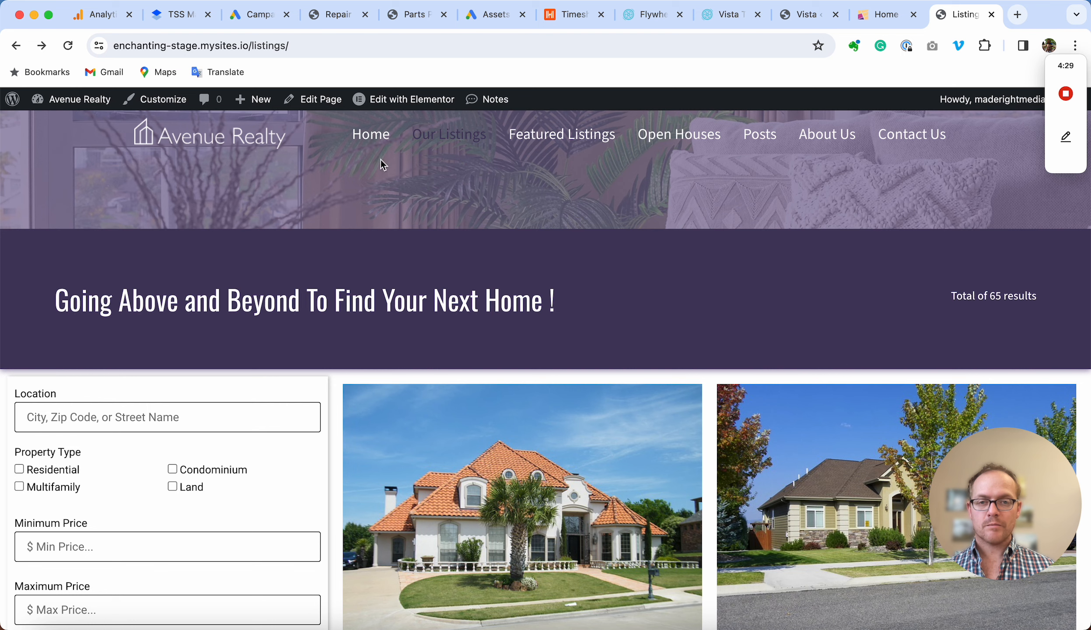
pyautogui.click(370, 134)
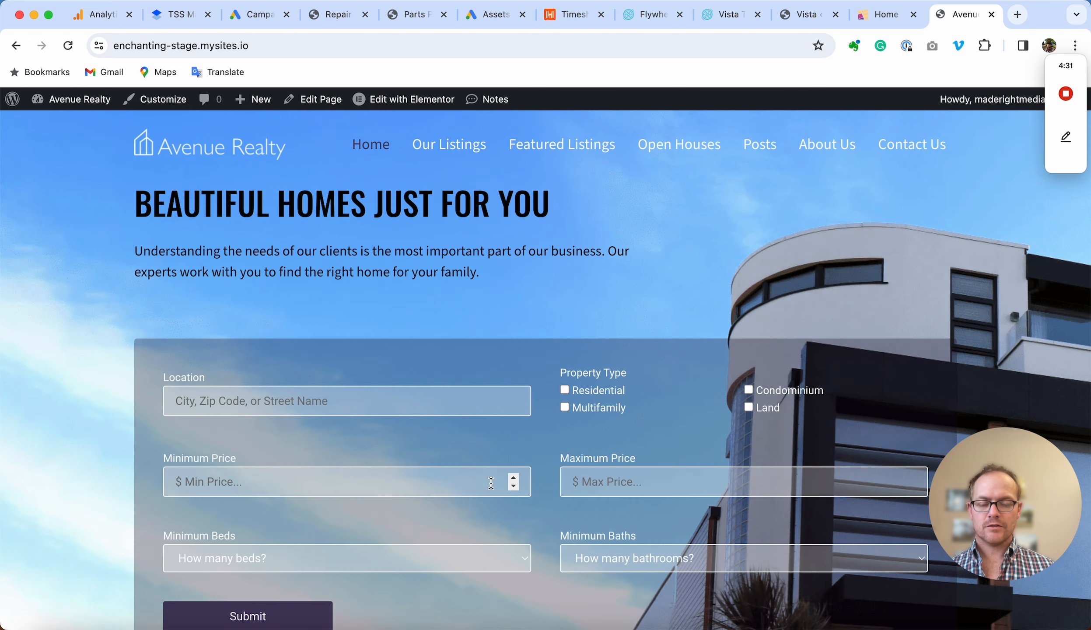
pyautogui.scroll(-4, 491, 483)
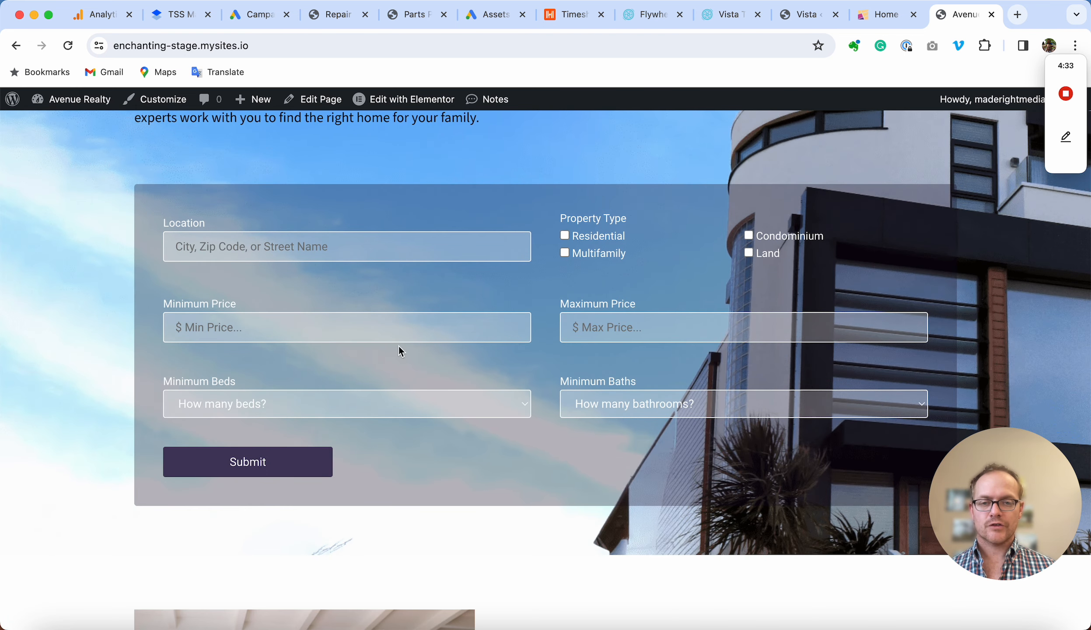
pyautogui.click(280, 249)
pyautogui.write('houston')
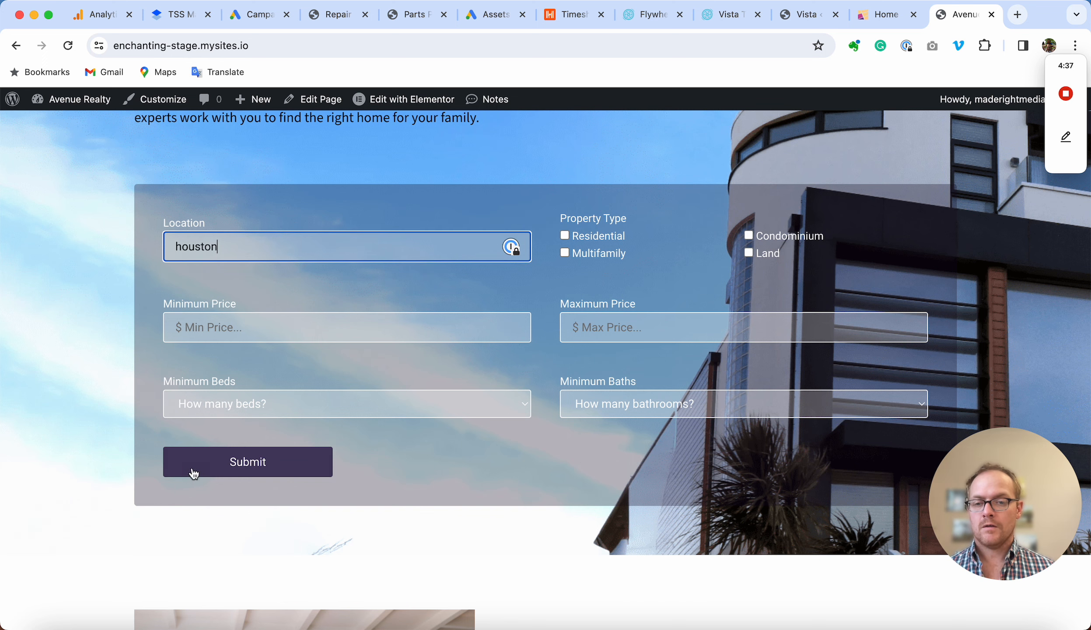
pyautogui.click(240, 471)
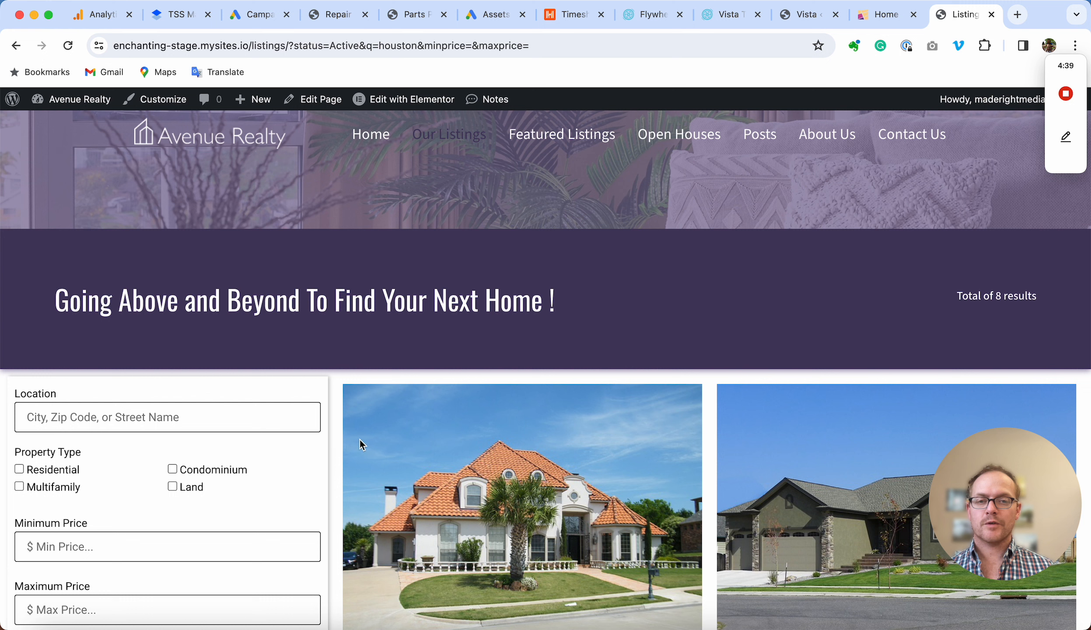
# Examine the listings slug in the search results address and look through the matching properties
pyautogui.click(250, 46)
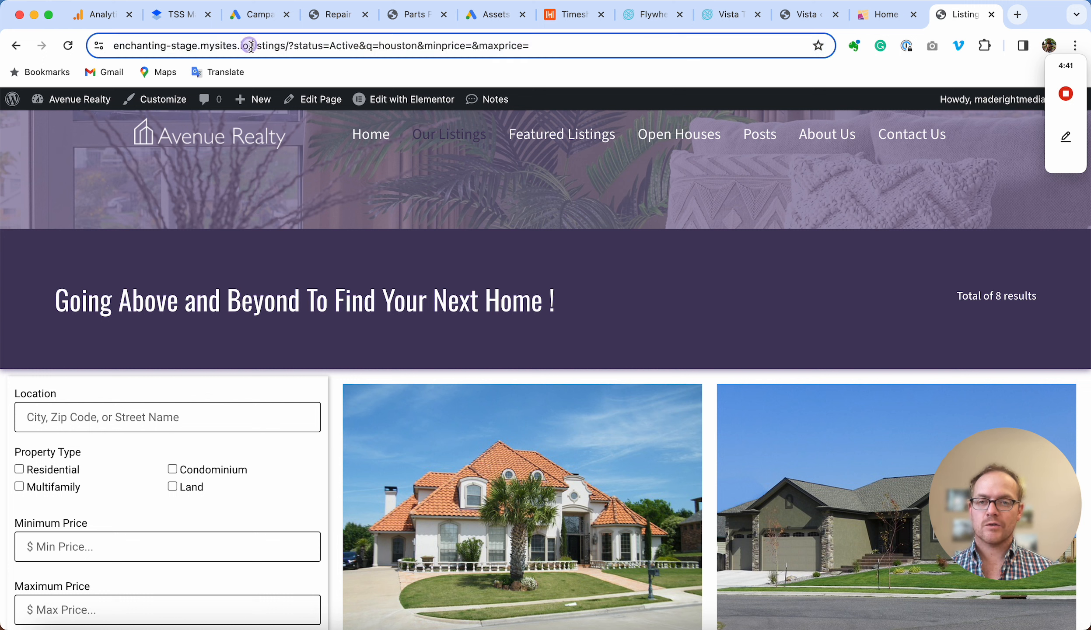
pyautogui.moveTo(250, 45); pyautogui.dragTo(293, 46)
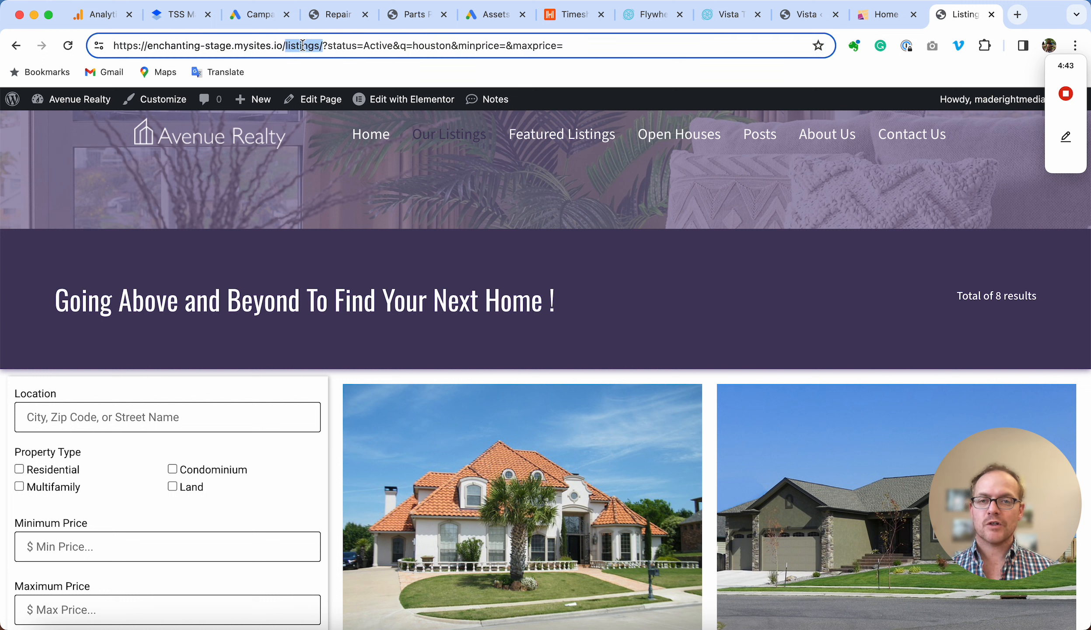
pyautogui.scroll(-5, 389, 380)
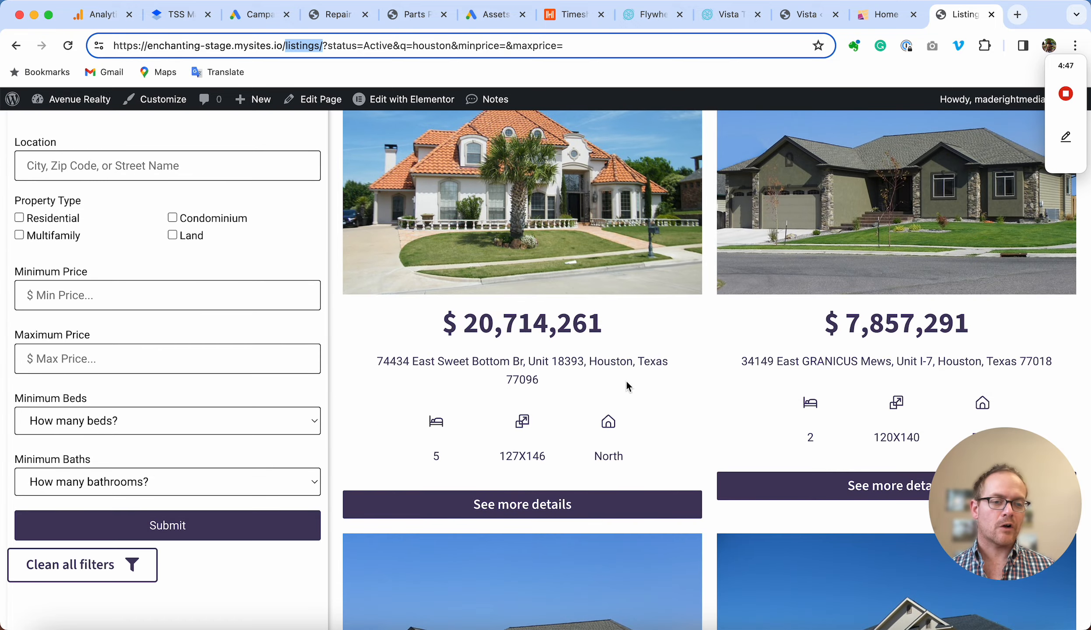
pyautogui.scroll(-18, 626, 383)
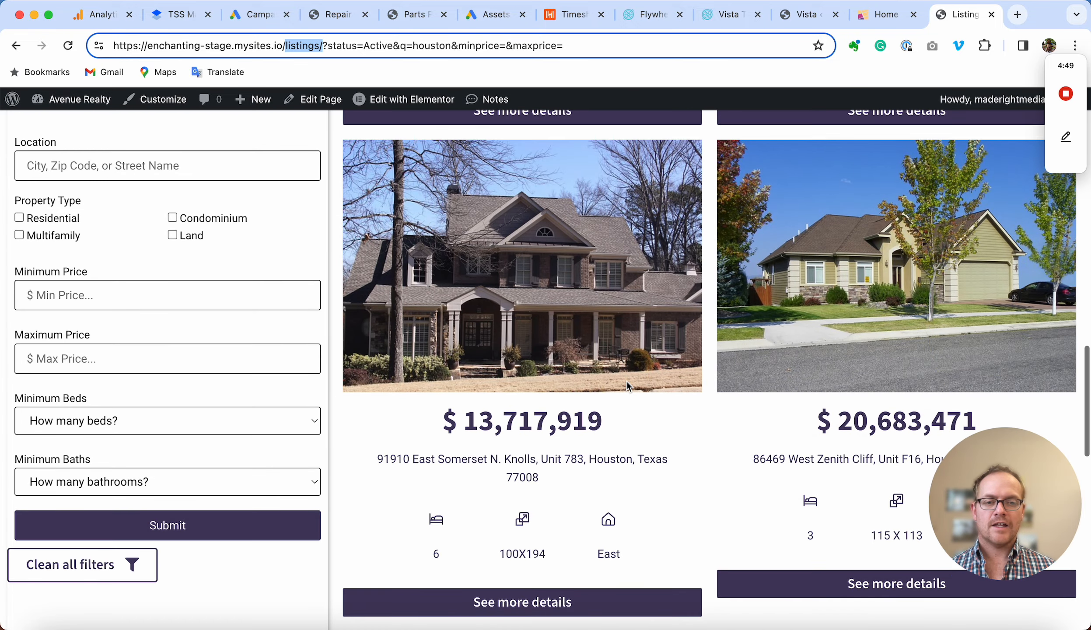
# Open the details of a property in the Houston results and examine its individual-listing slug and page content
pyautogui.scroll(-2, 626, 381)
pyautogui.click(515, 517)
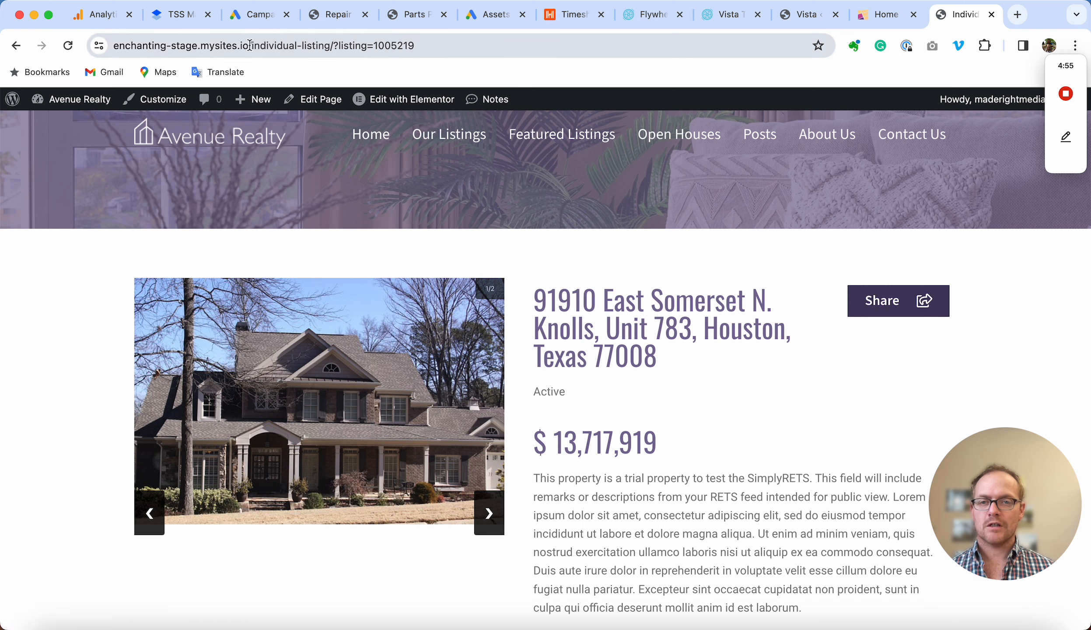
pyautogui.moveTo(248, 45); pyautogui.dragTo(333, 45)
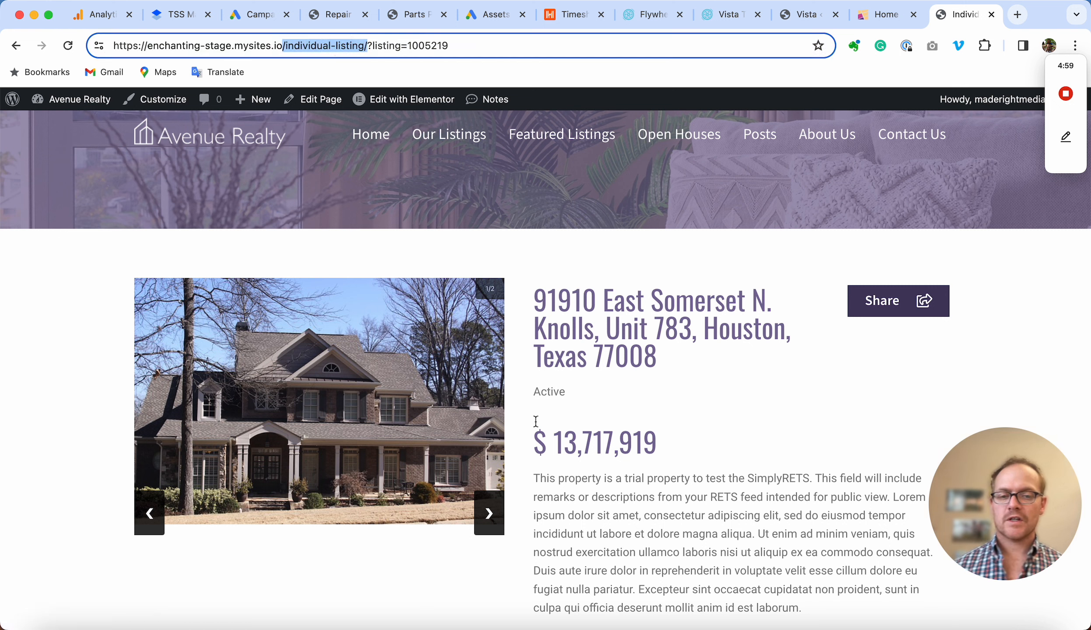
pyautogui.scroll(-3, 653, 457)
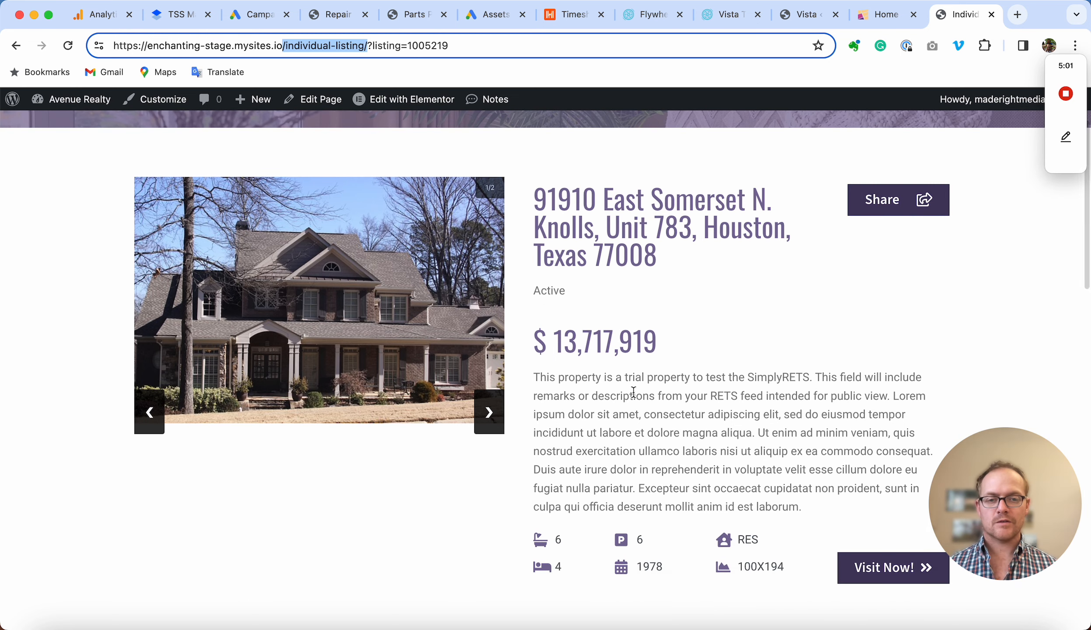
pyautogui.scroll(-5, 633, 391)
pyautogui.scroll(4, 633, 391)
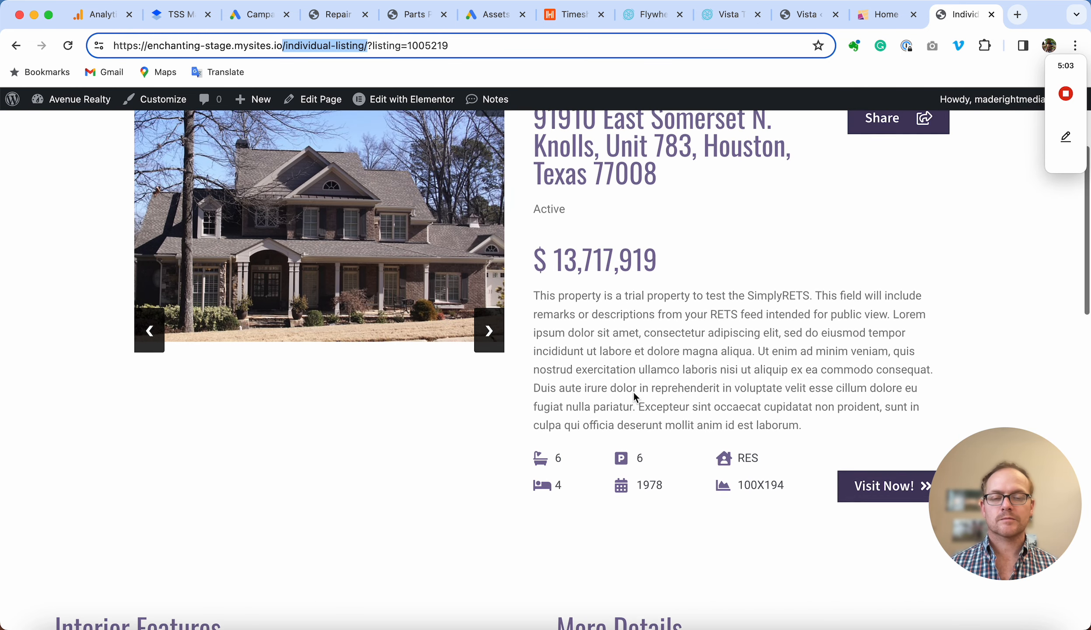
pyautogui.scroll(2, 634, 392)
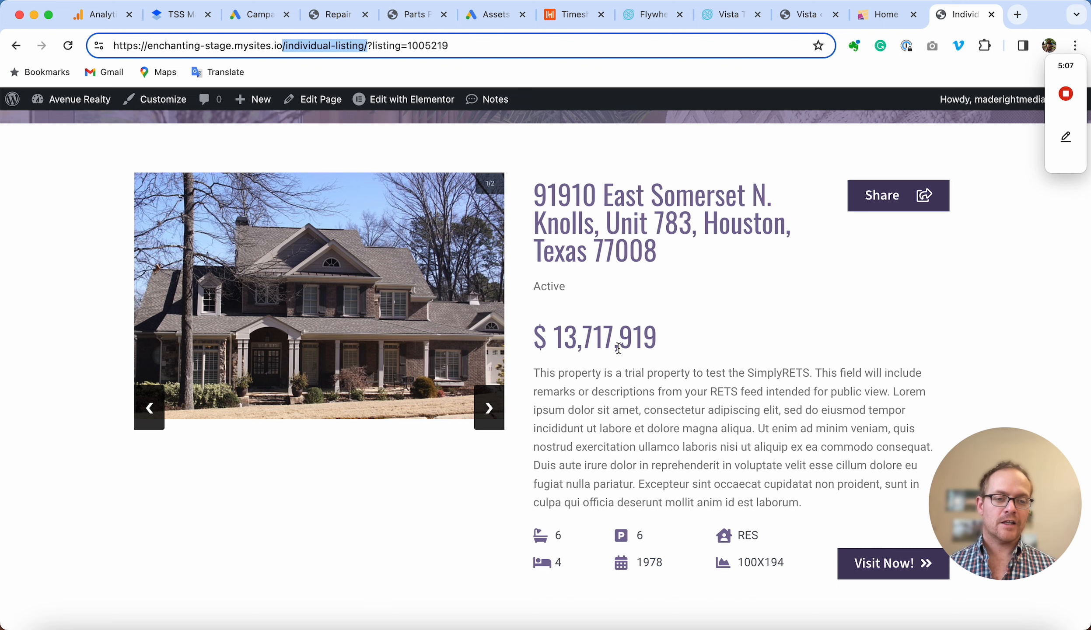
pyautogui.scroll(3, 618, 348)
# Return to the Vista setup page on the tutorial site and generate the Listings and Individual Listing pages
pyautogui.click(806, 15)
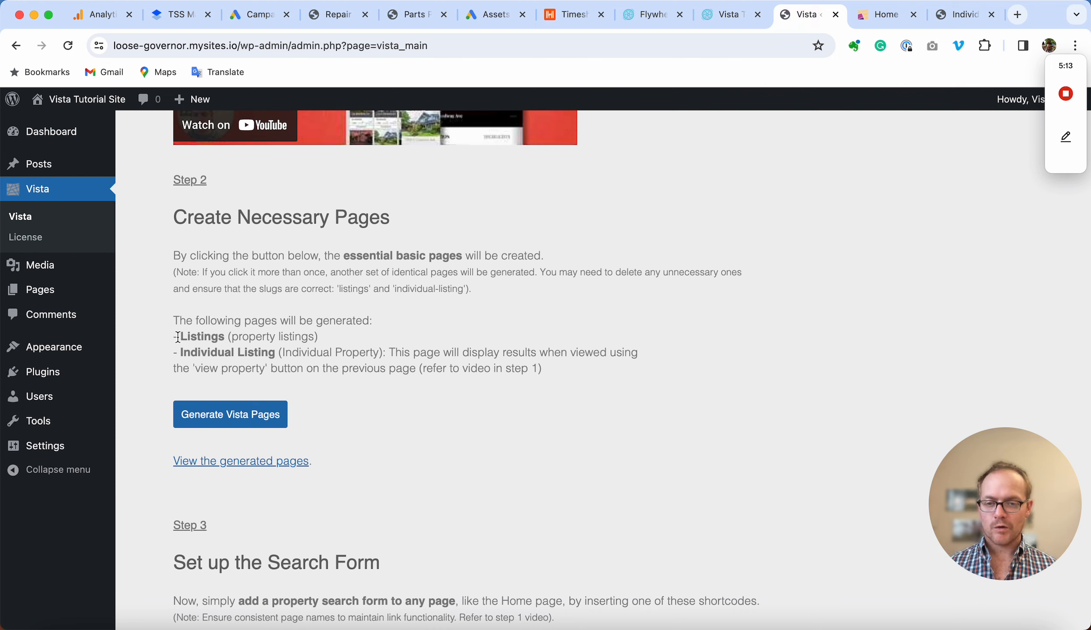
pyautogui.moveTo(178, 336); pyautogui.dragTo(275, 353)
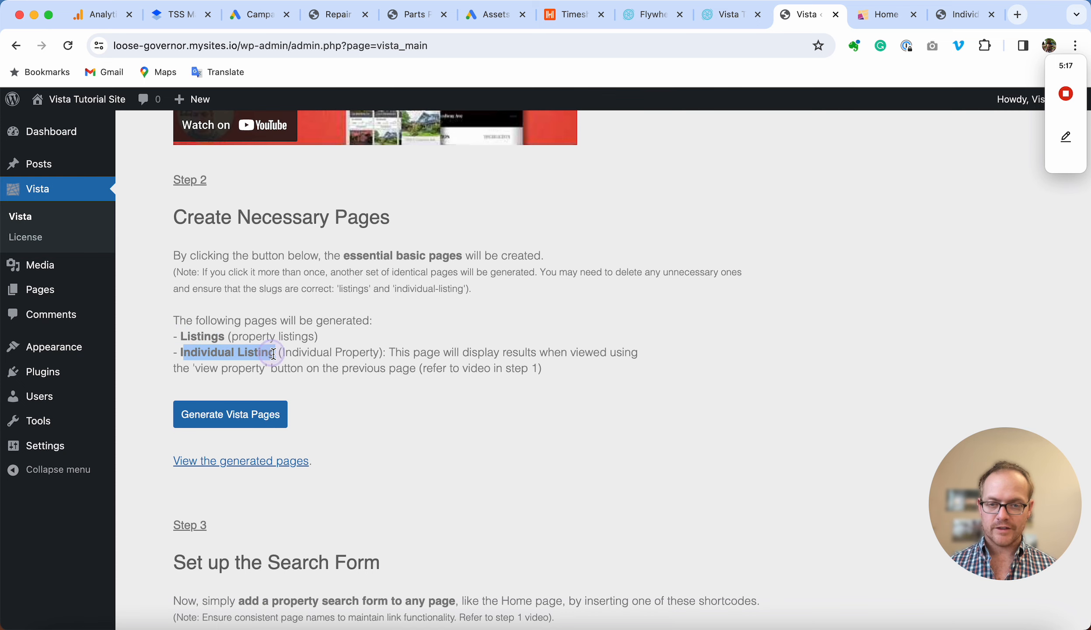
pyautogui.click(232, 416)
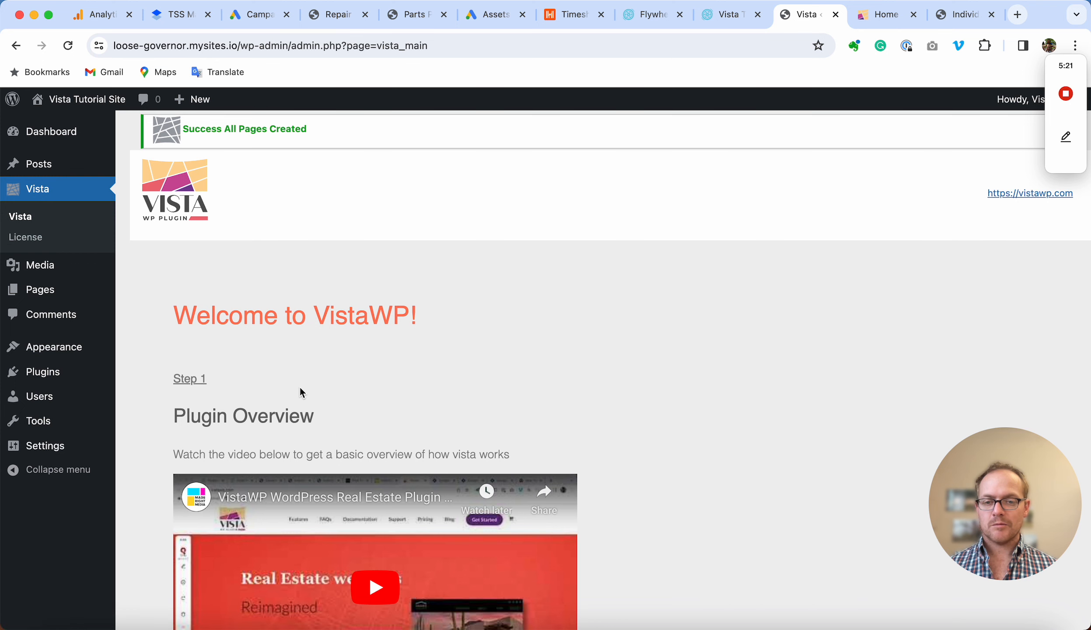
pyautogui.scroll(-10, 300, 387)
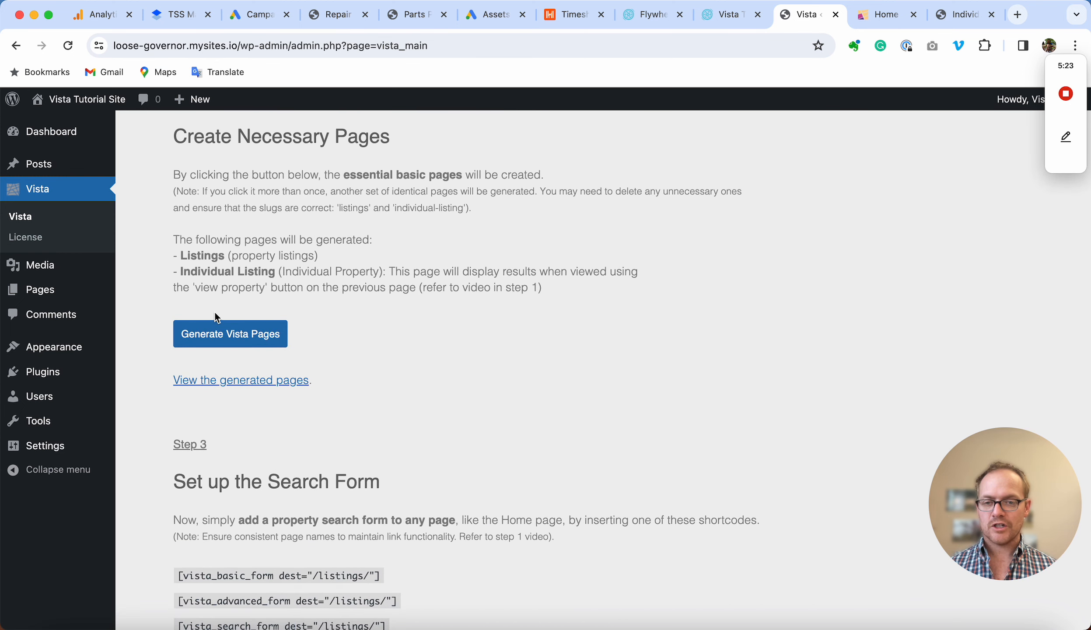
# View the generated pages, open Listings in the editor, and review its shortcodes from [vista_listings_list] through the closing [/vista_listings_list]
pyautogui.click(223, 381)
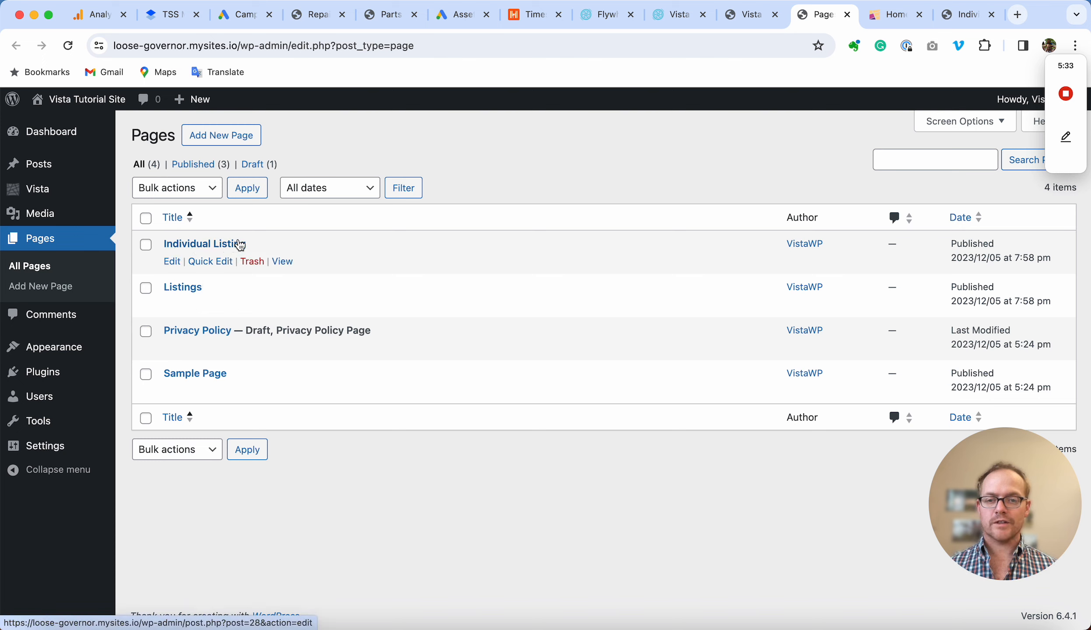
pyautogui.click(174, 291)
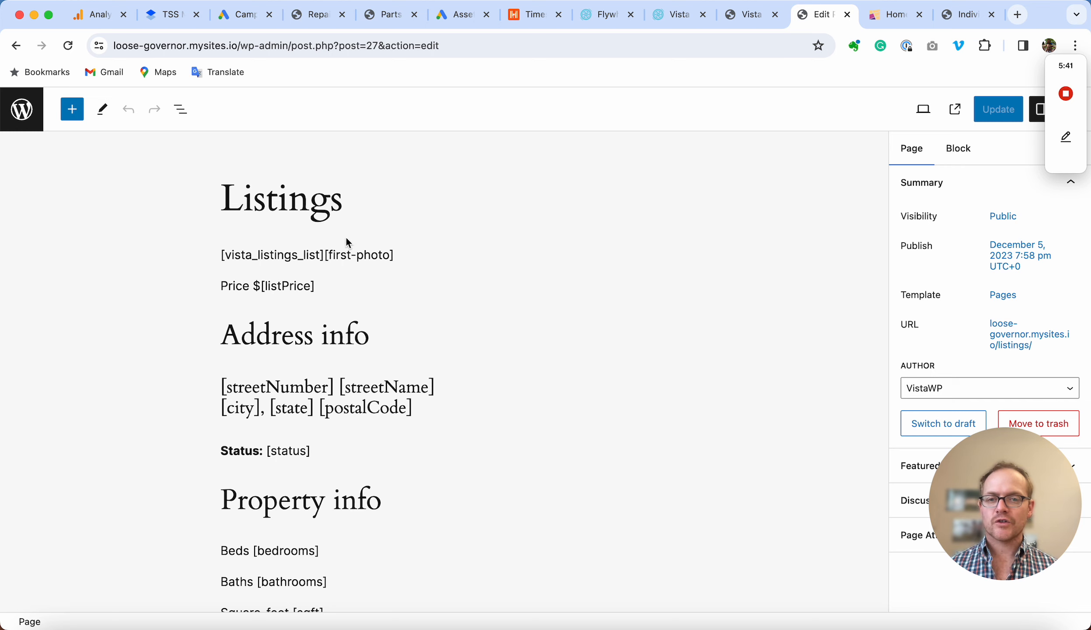
pyautogui.moveTo(222, 256); pyautogui.dragTo(355, 284)
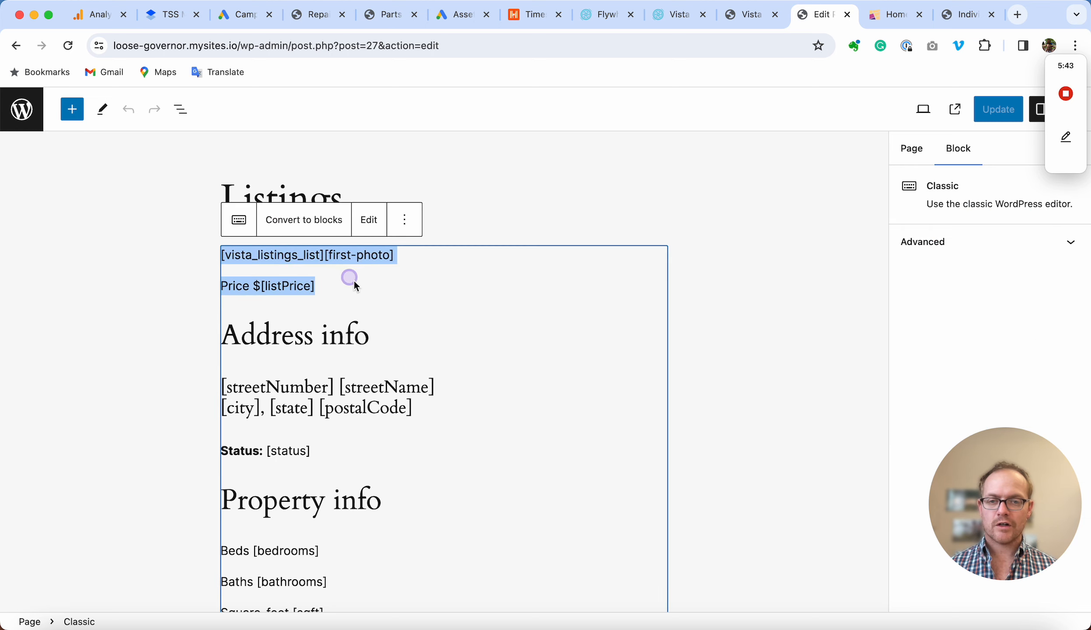
pyautogui.scroll(-4, 363, 315)
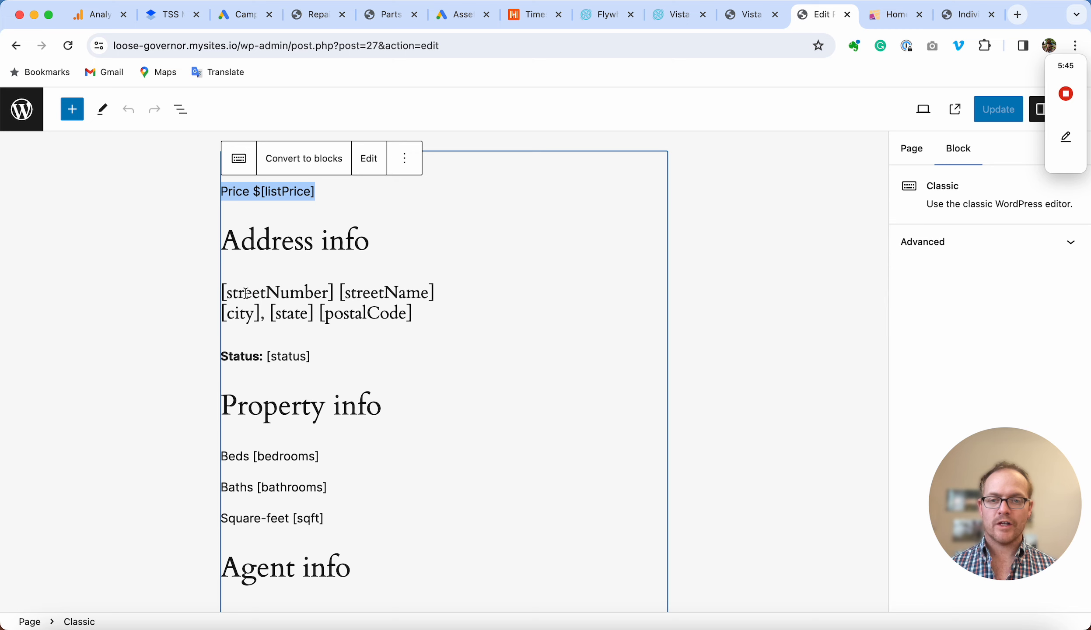
pyautogui.moveTo(244, 292); pyautogui.dragTo(326, 293)
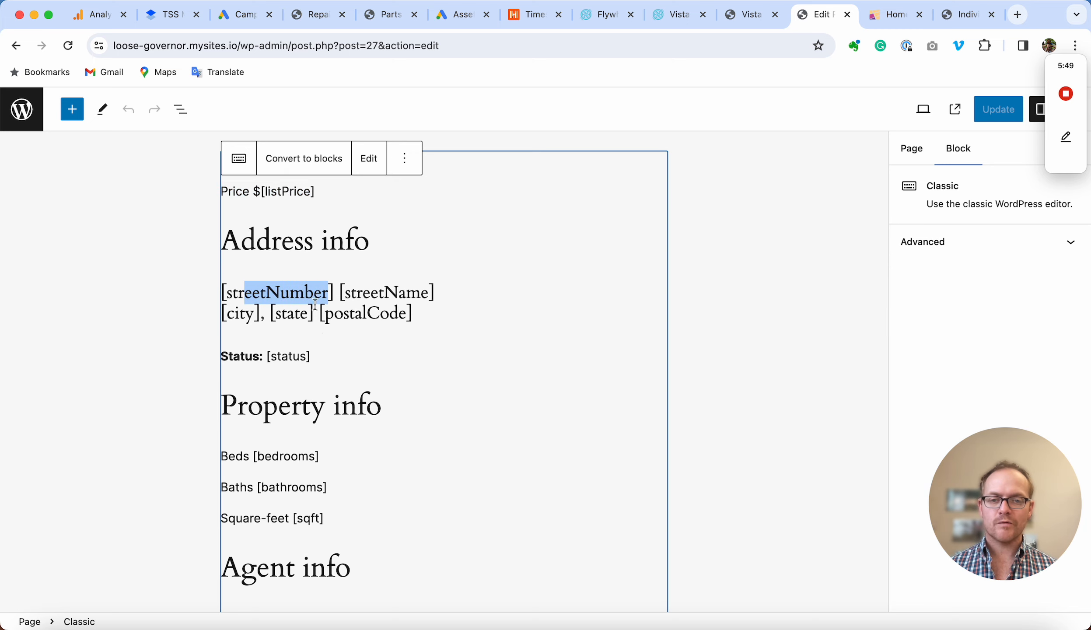
pyautogui.scroll(4, 315, 304)
pyautogui.scroll(-7, 382, 426)
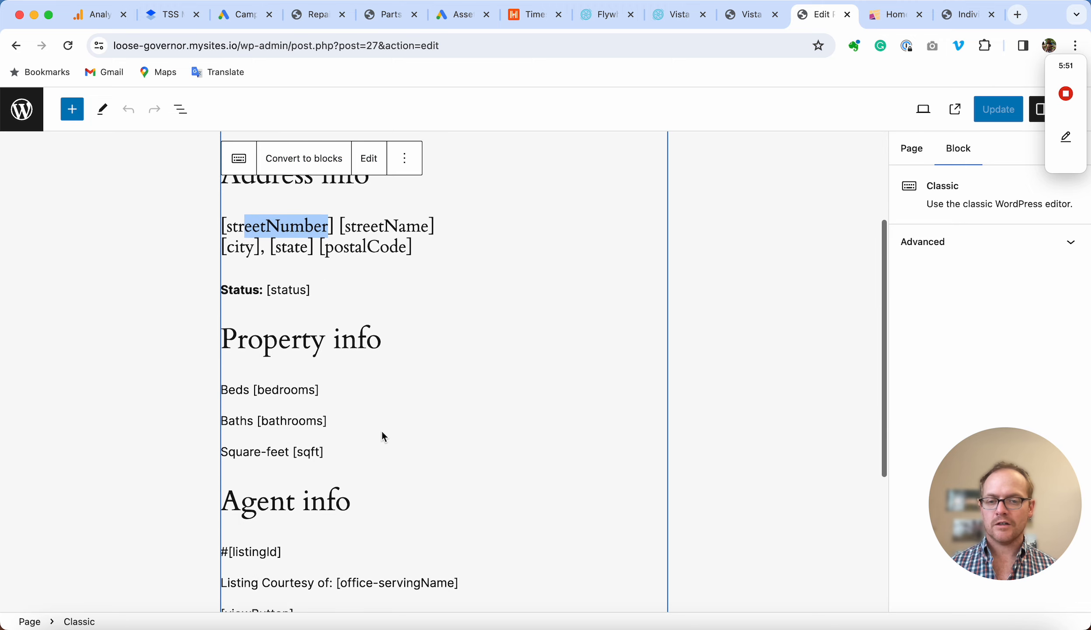
pyautogui.scroll(-8, 382, 437)
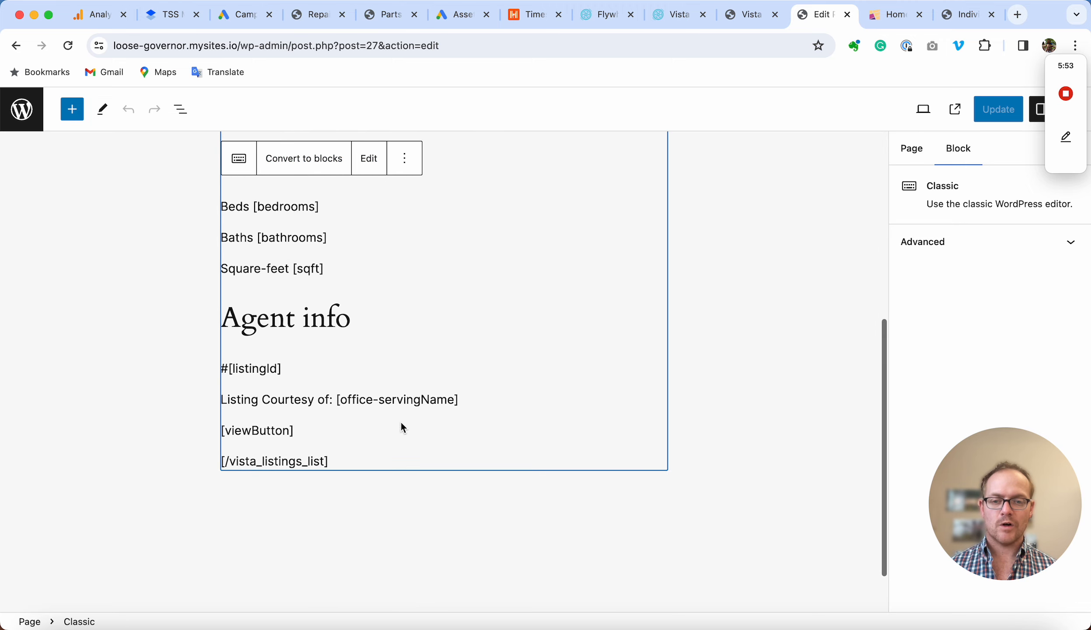
pyautogui.scroll(14, 401, 423)
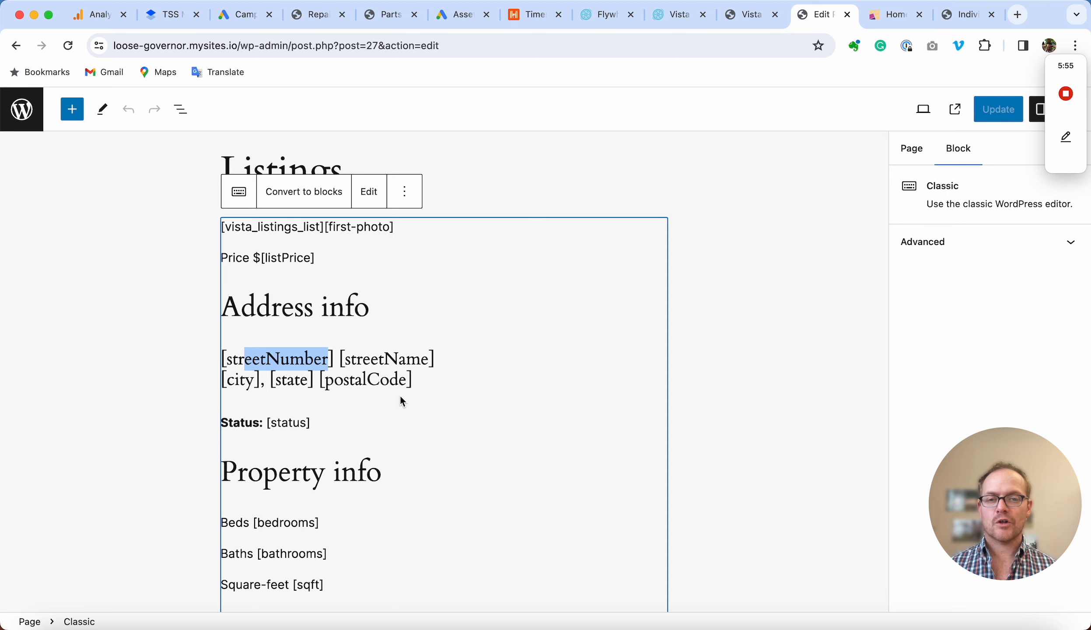
pyautogui.scroll(1, 698, 272)
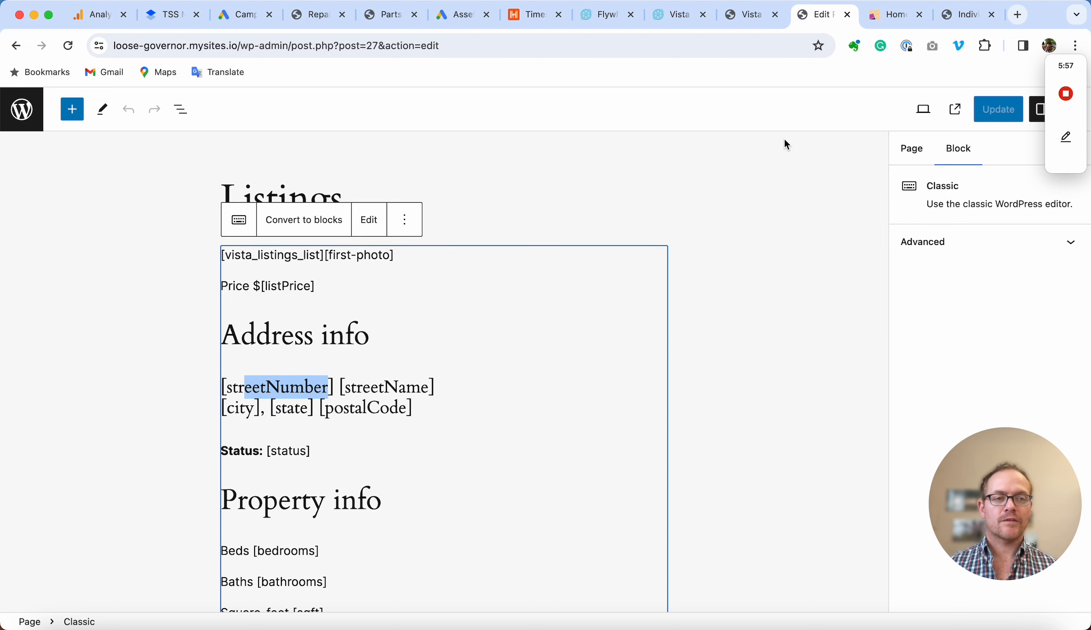
# View the published Listings page on the tutorial site and look through the photo, price, address, property and agent details of its listings
pyautogui.click(956, 112)
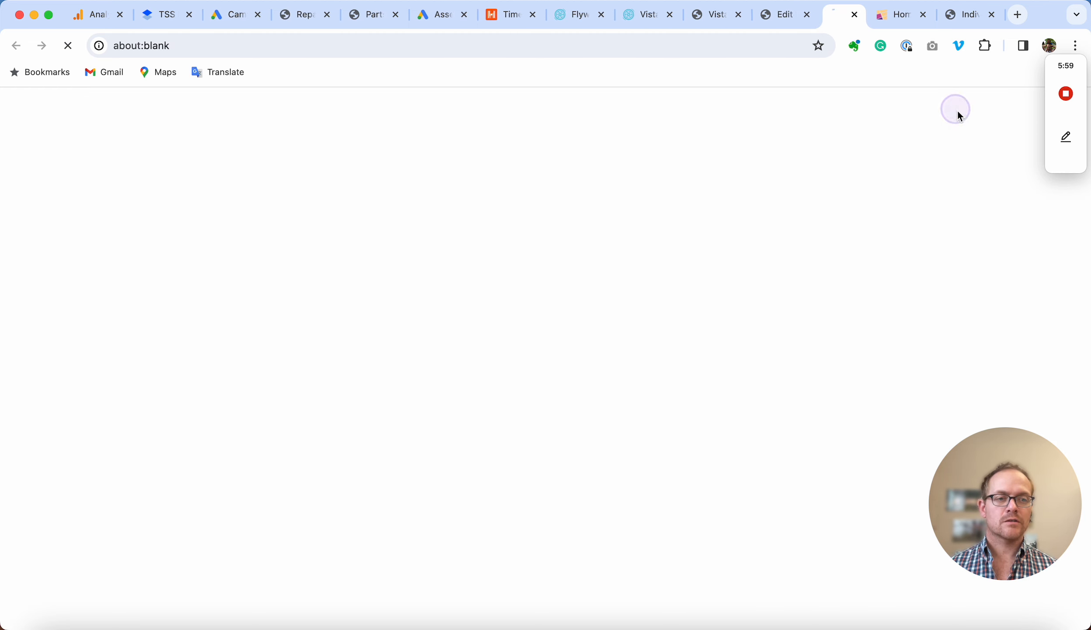
pyautogui.scroll(-6, 528, 305)
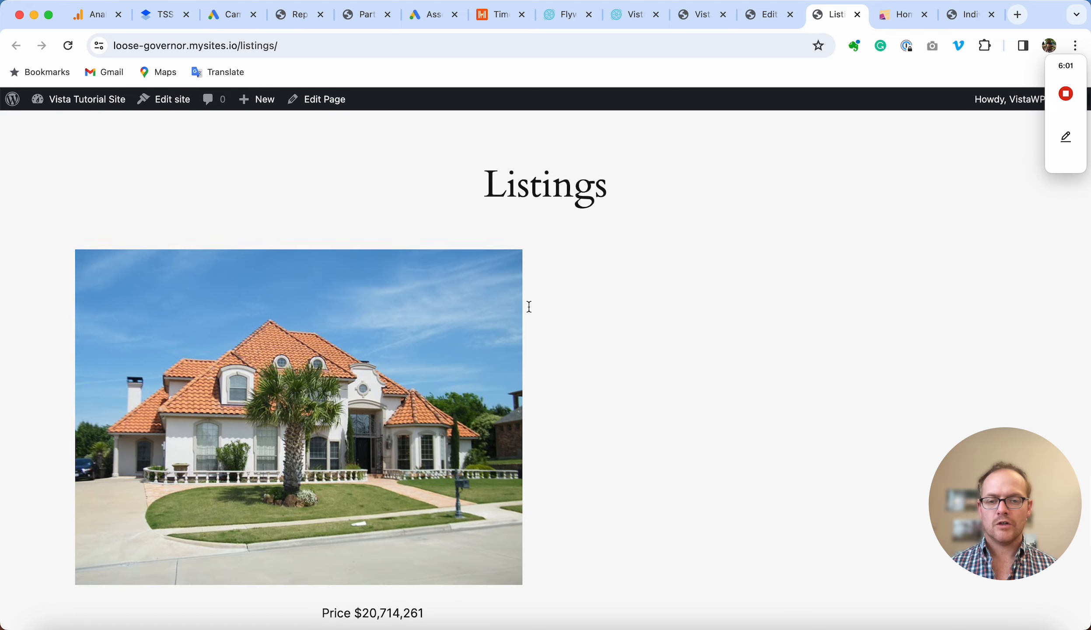
pyautogui.scroll(-20, 370, 450)
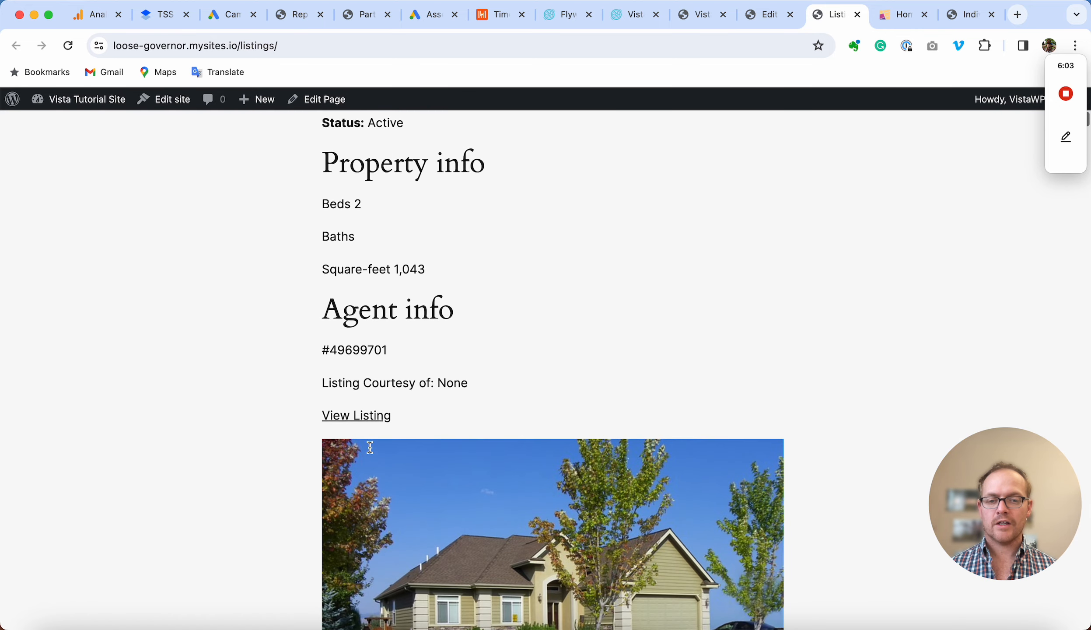
pyautogui.scroll(-15, 371, 452)
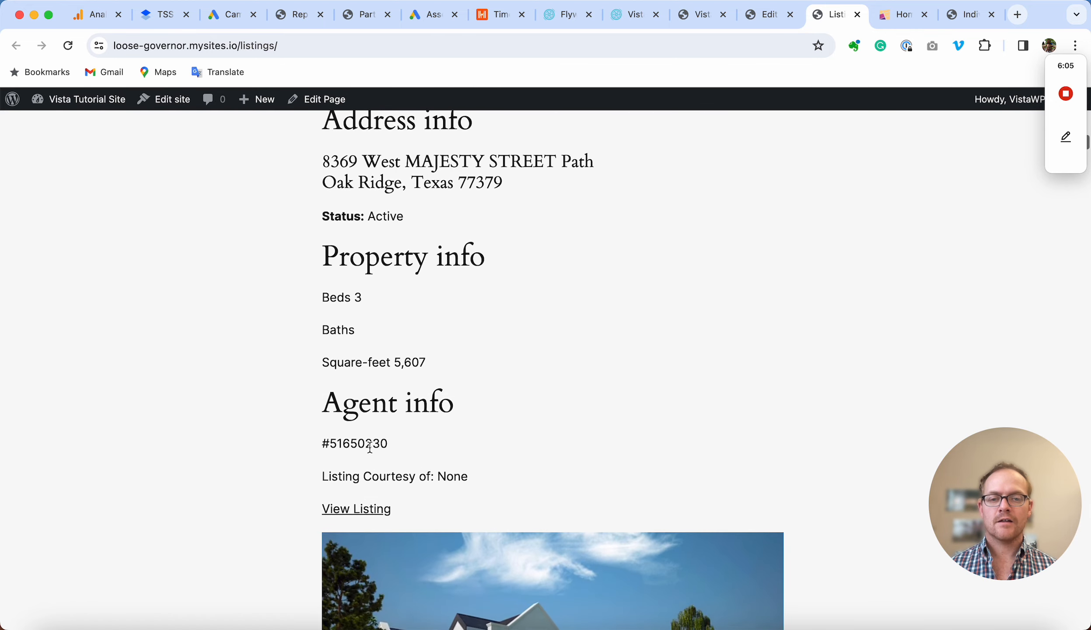
pyautogui.scroll(-20, 372, 453)
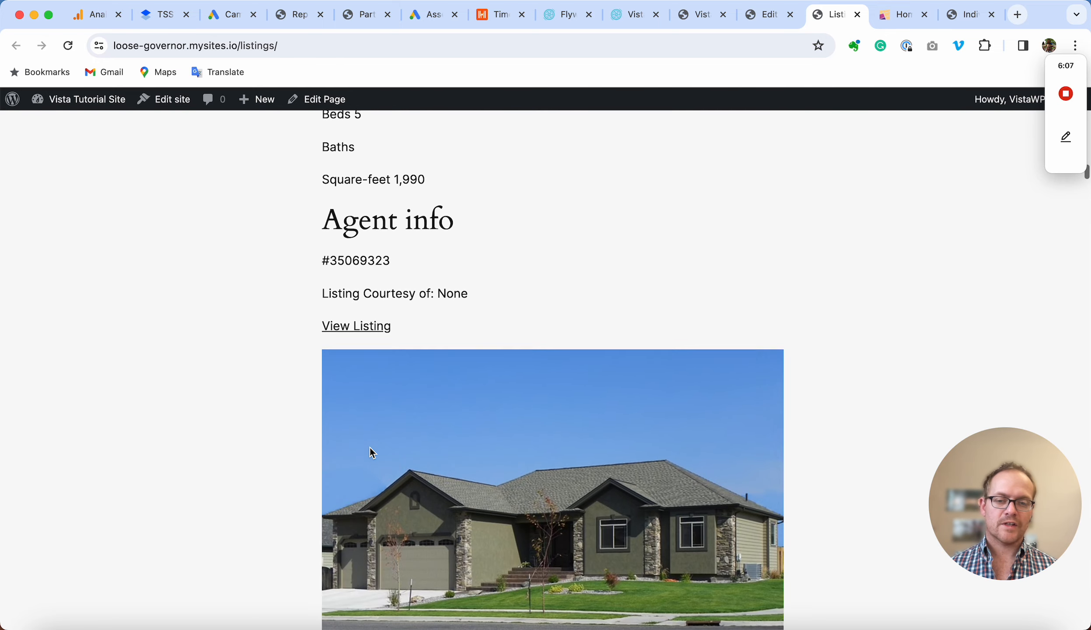
pyautogui.scroll(-1, 371, 453)
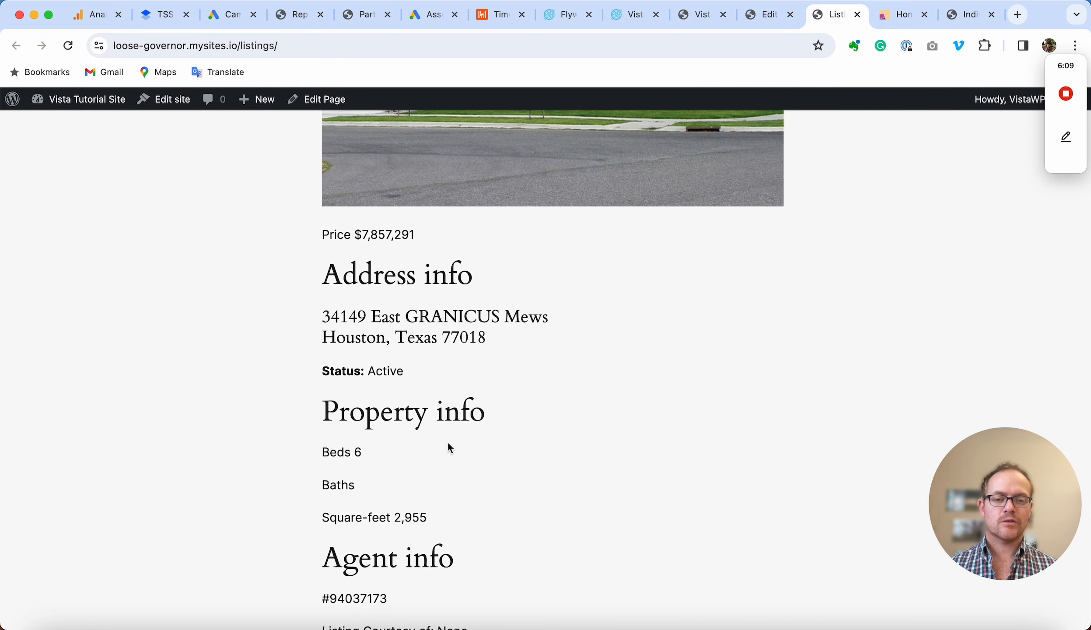
pyautogui.scroll(-9, 448, 440)
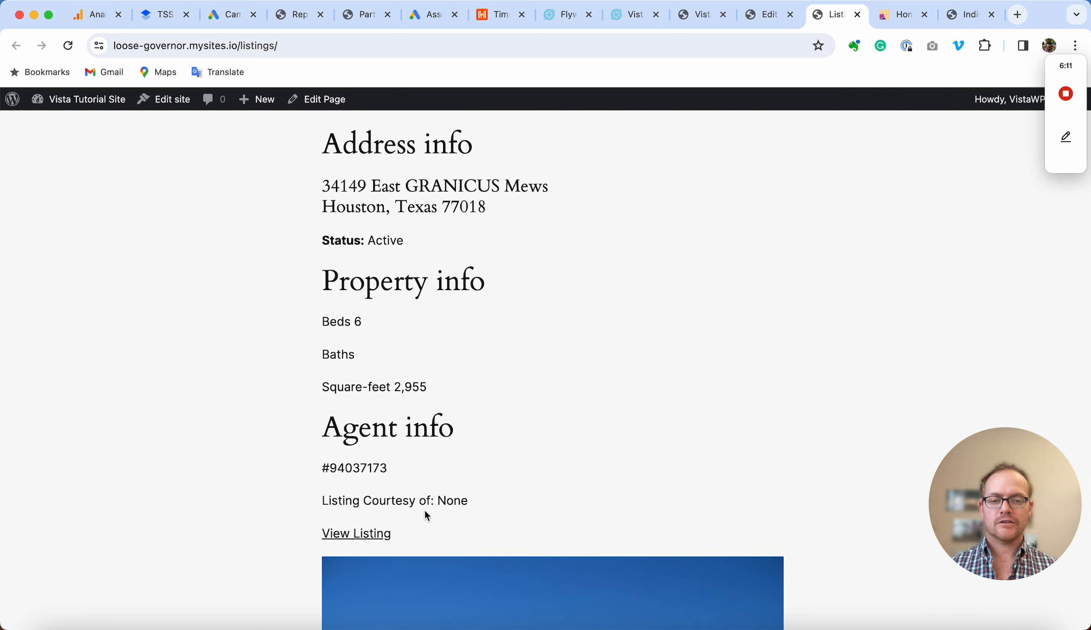
# Return to the page list, open Individual Listing in the editor, and review its [vista_listing_field] shortcodes for photos, address and property info
pyautogui.scroll(9, 426, 509)
pyautogui.scroll(20, 429, 505)
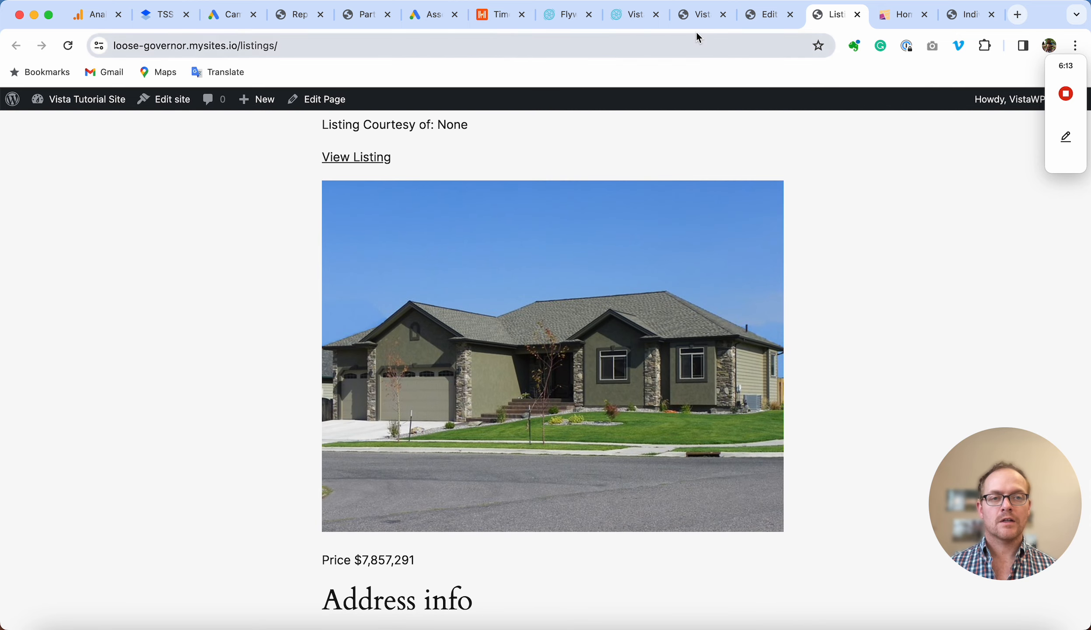
pyautogui.click(701, 17)
pyautogui.click(770, 16)
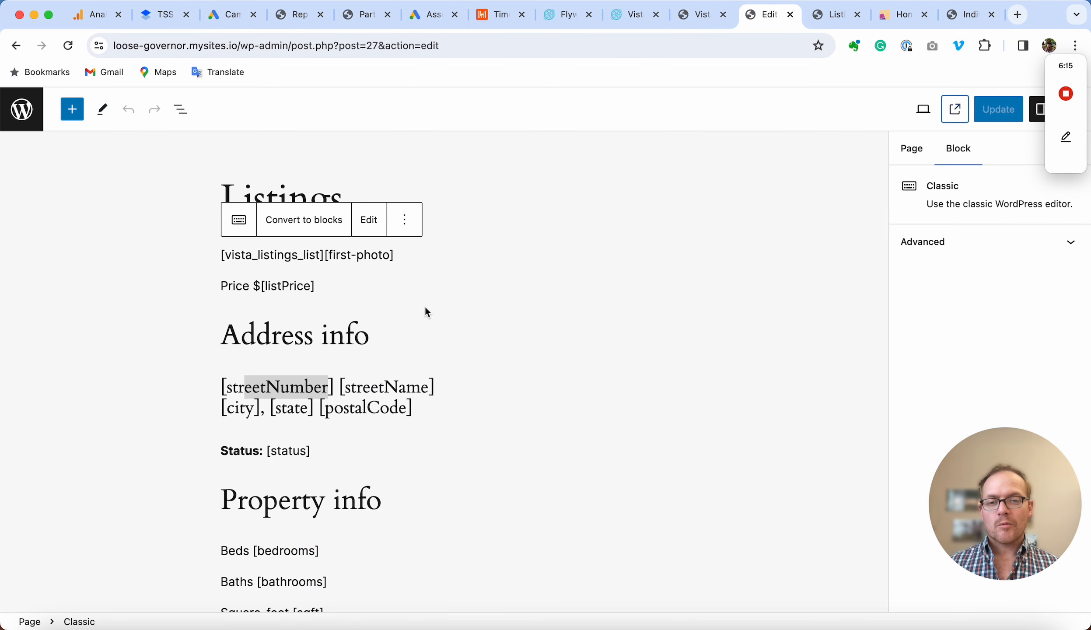
pyautogui.hscroll(-5, 353, 283)
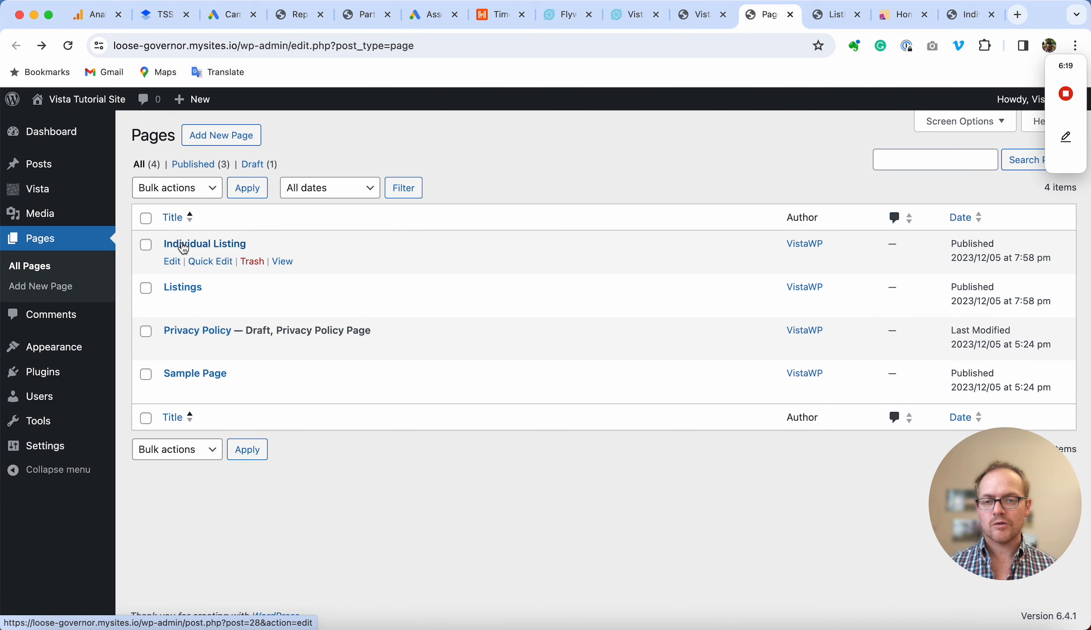
pyautogui.click(173, 261)
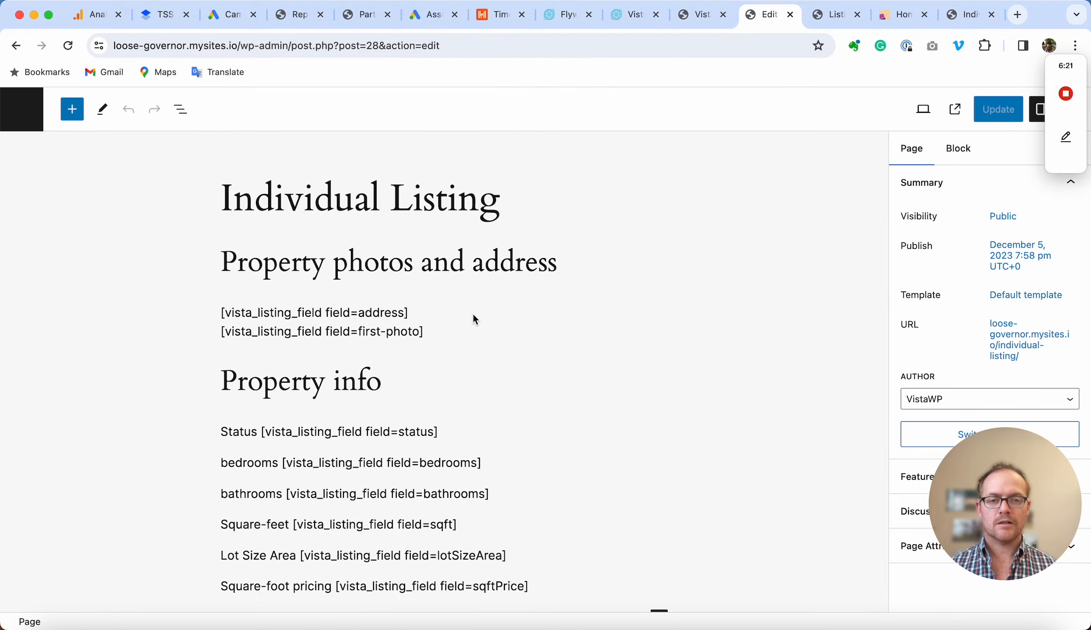
pyautogui.scroll(-5, 317, 331)
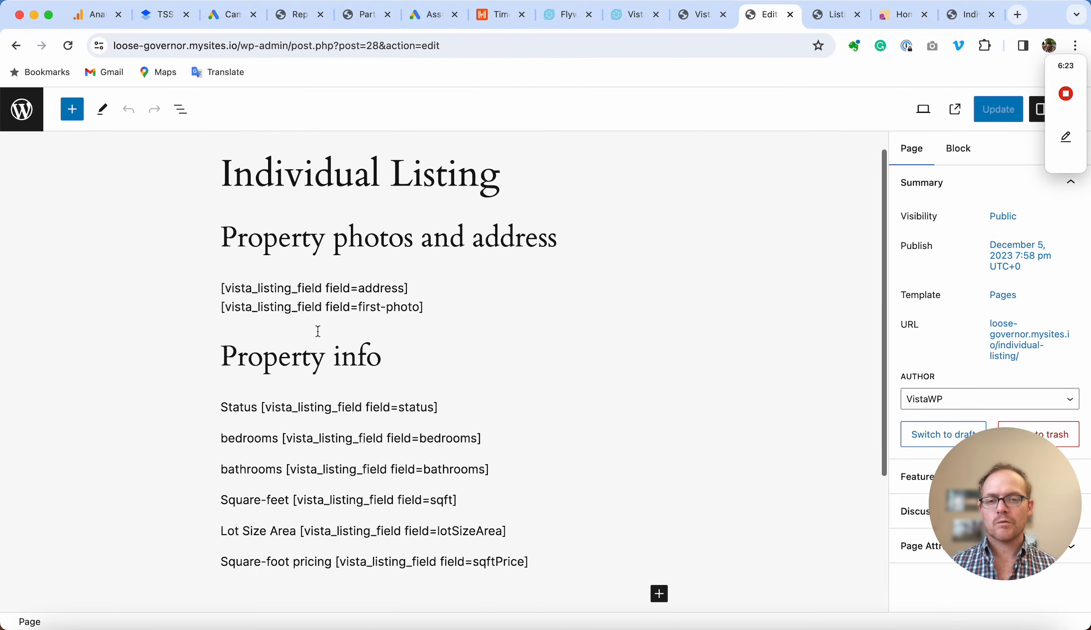
pyautogui.click(261, 283)
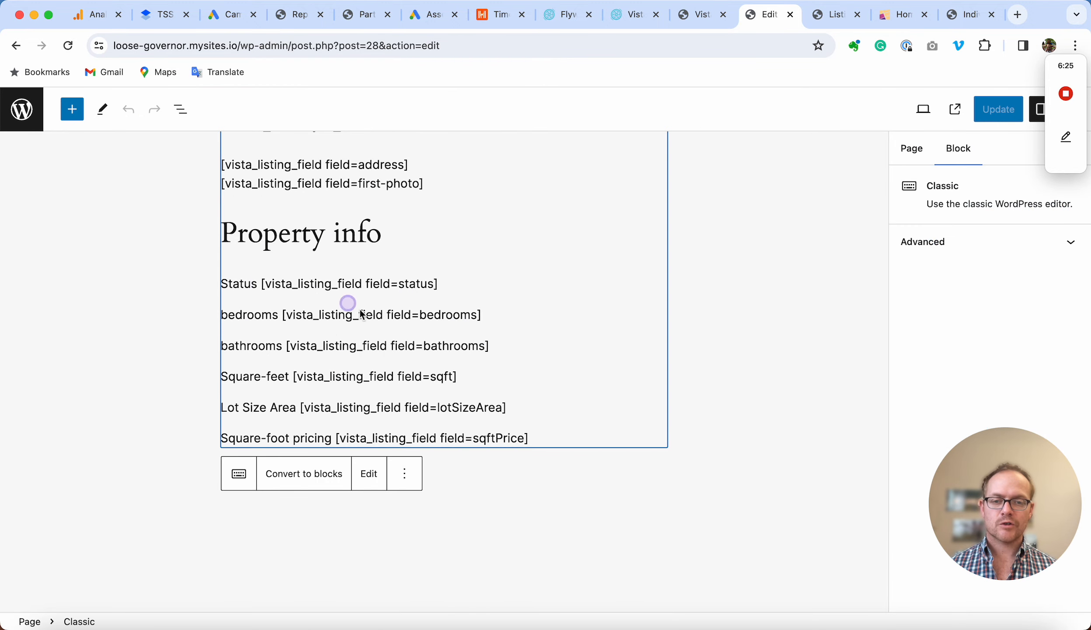
pyautogui.scroll(5, 421, 310)
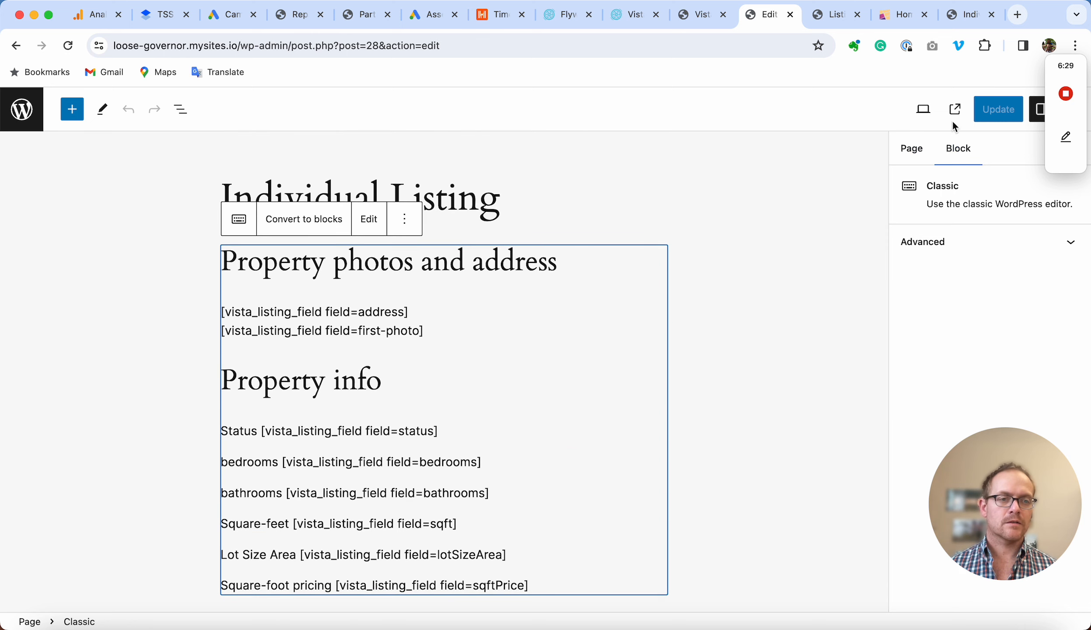
# View the published Individual Listing page and examine its field output and its address without a listing parameter
pyautogui.click(956, 108)
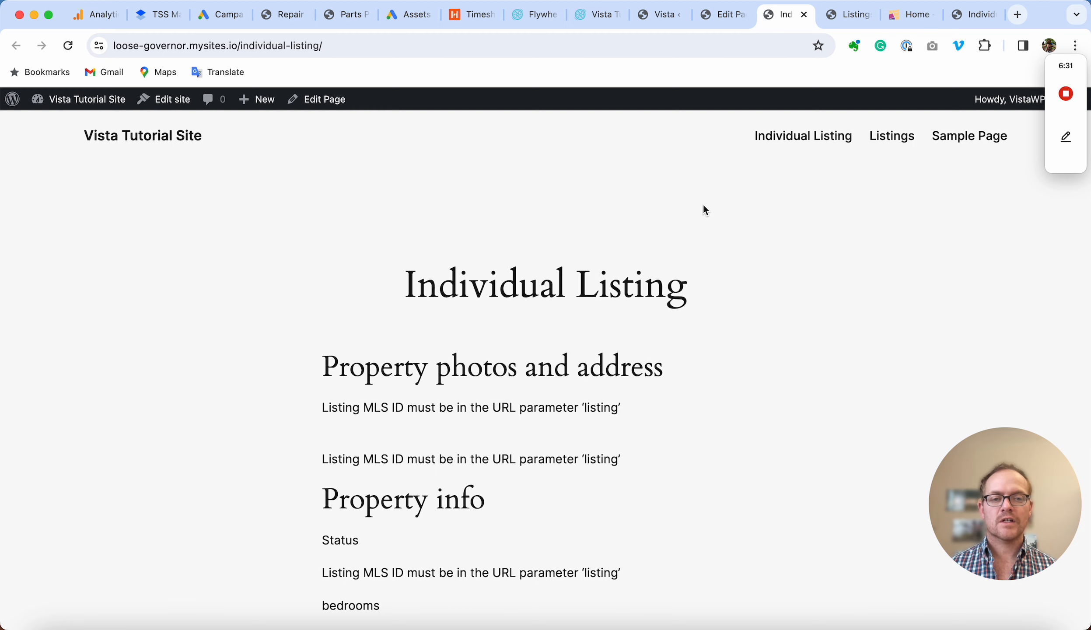
pyautogui.scroll(-5, 448, 374)
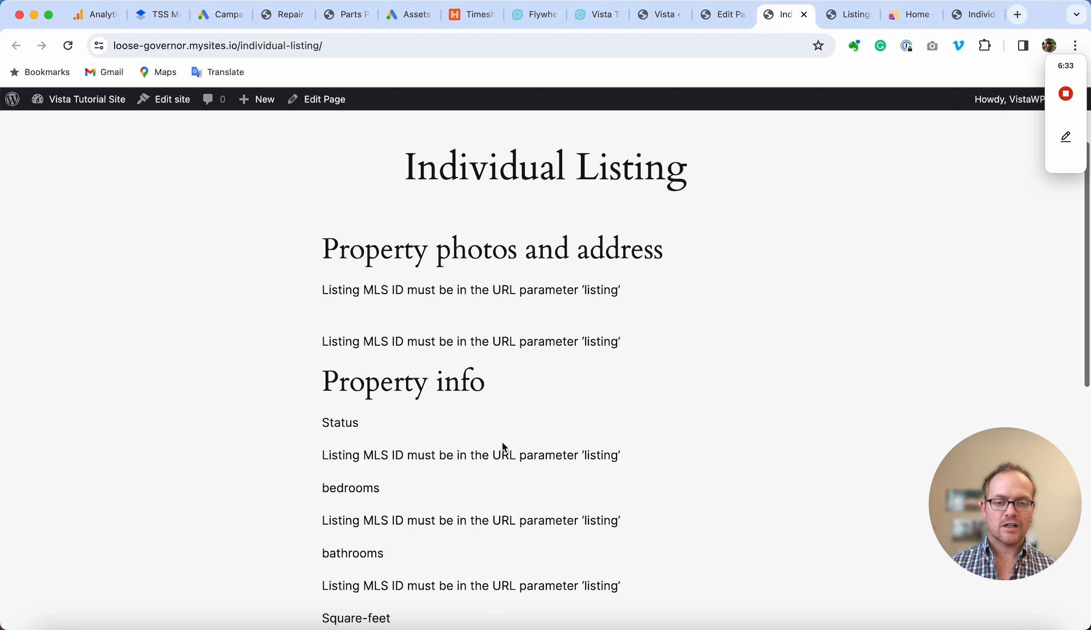
pyautogui.scroll(-5, 466, 397)
pyautogui.scroll(5, 465, 392)
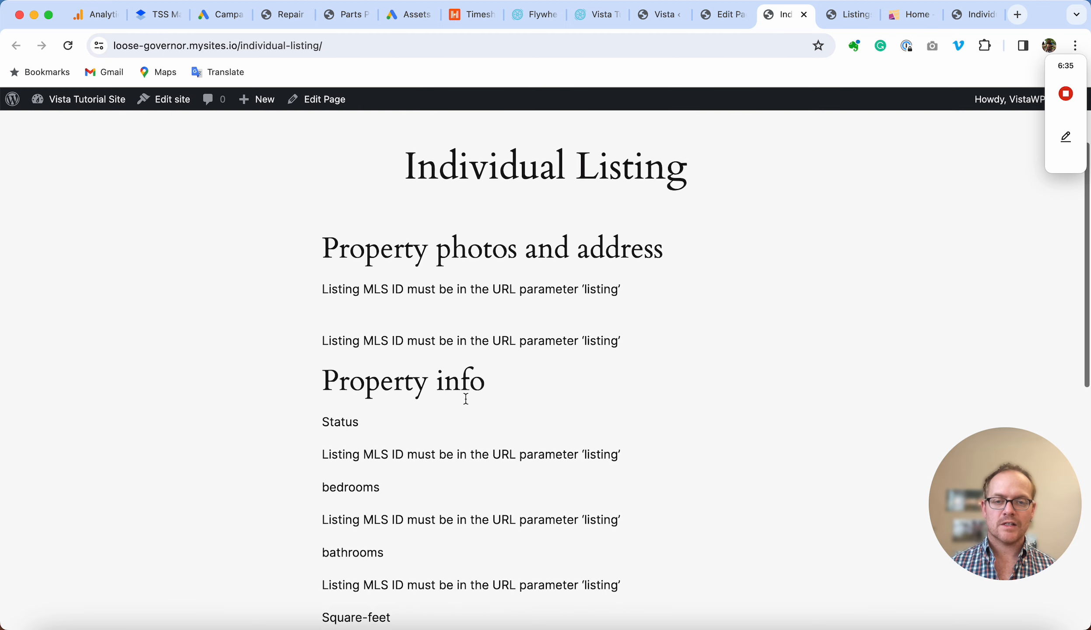
pyautogui.scroll(2, 496, 366)
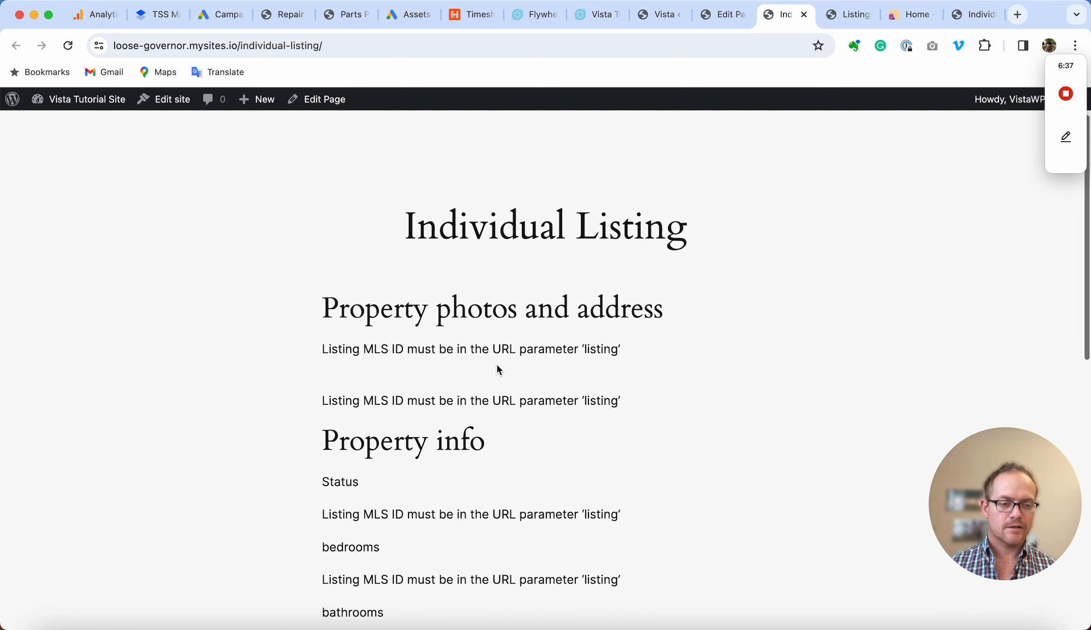
pyautogui.click(326, 45)
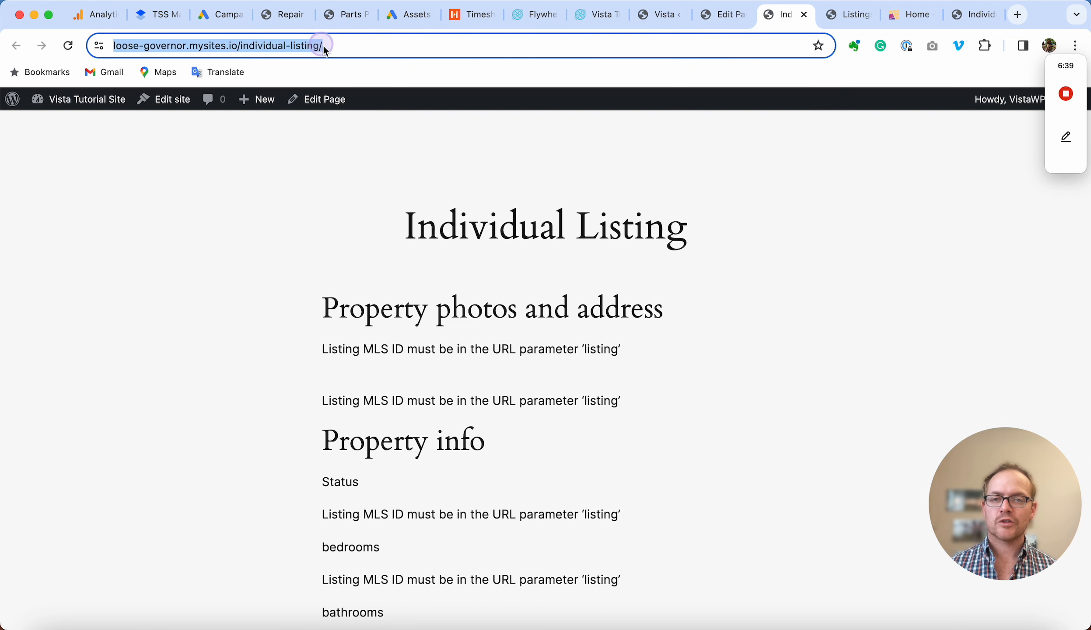
pyautogui.press('Right')
pyautogui.write('/')
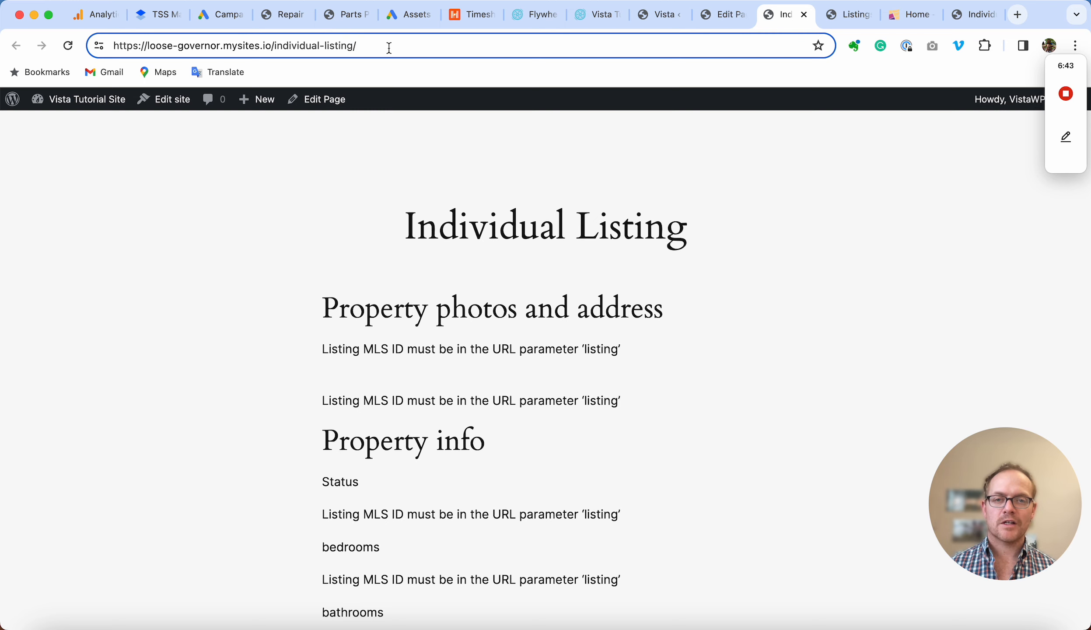
# Go back to the published Listings page and open the details of the Cypress, Texas property
pyautogui.click(851, 14)
pyautogui.scroll(-15, 569, 337)
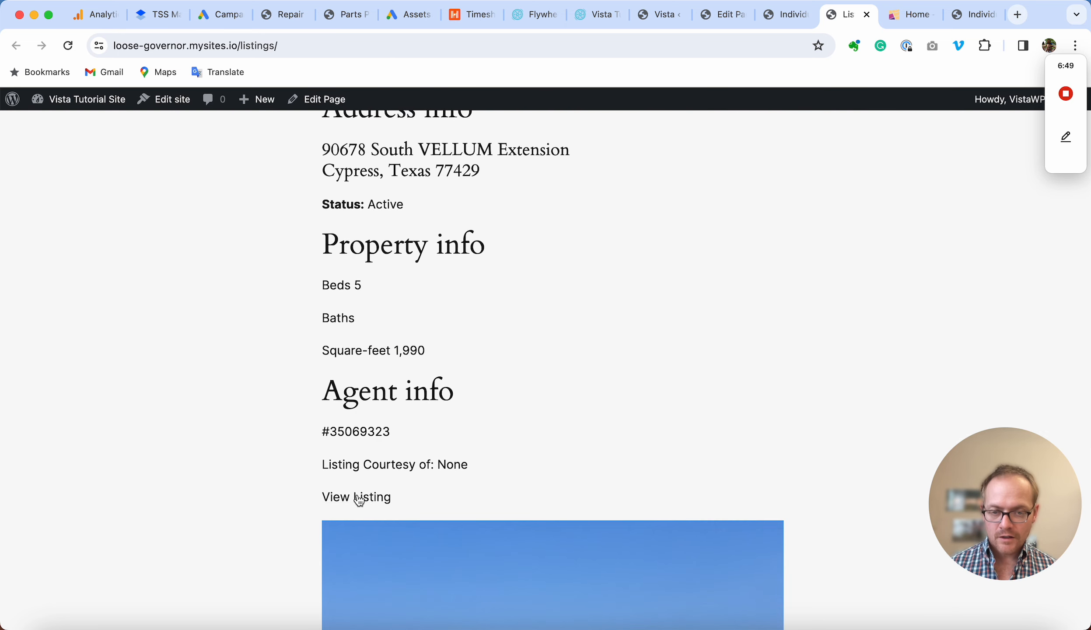
pyautogui.click(360, 499)
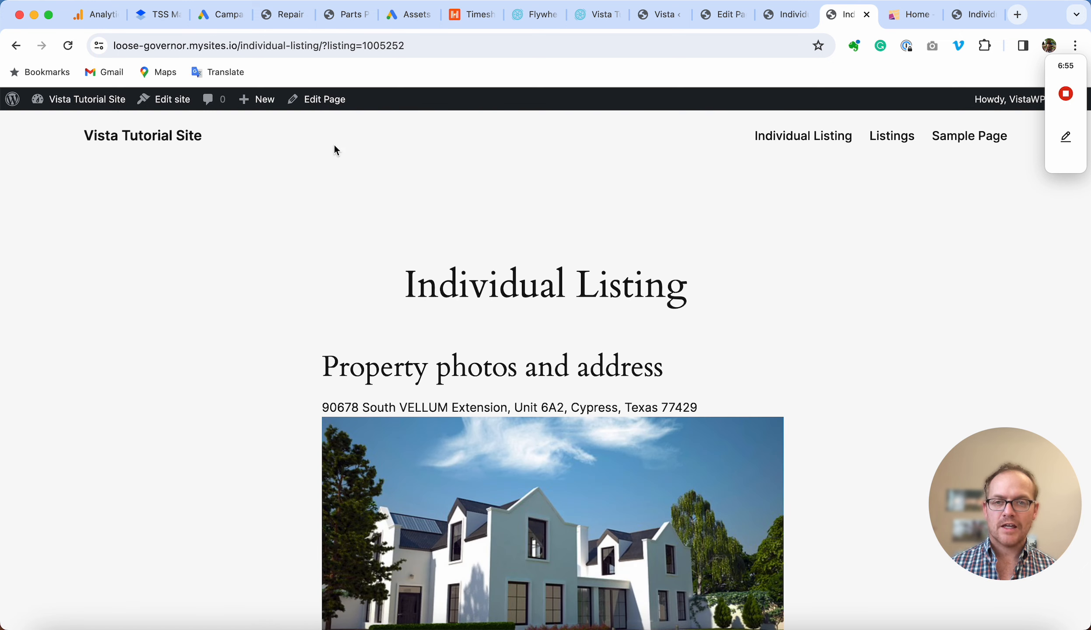
# Copy the ?listing=1005252 parameter from the page address and look through the property's photo, address and property info
pyautogui.click(324, 45)
pyautogui.click(328, 46)
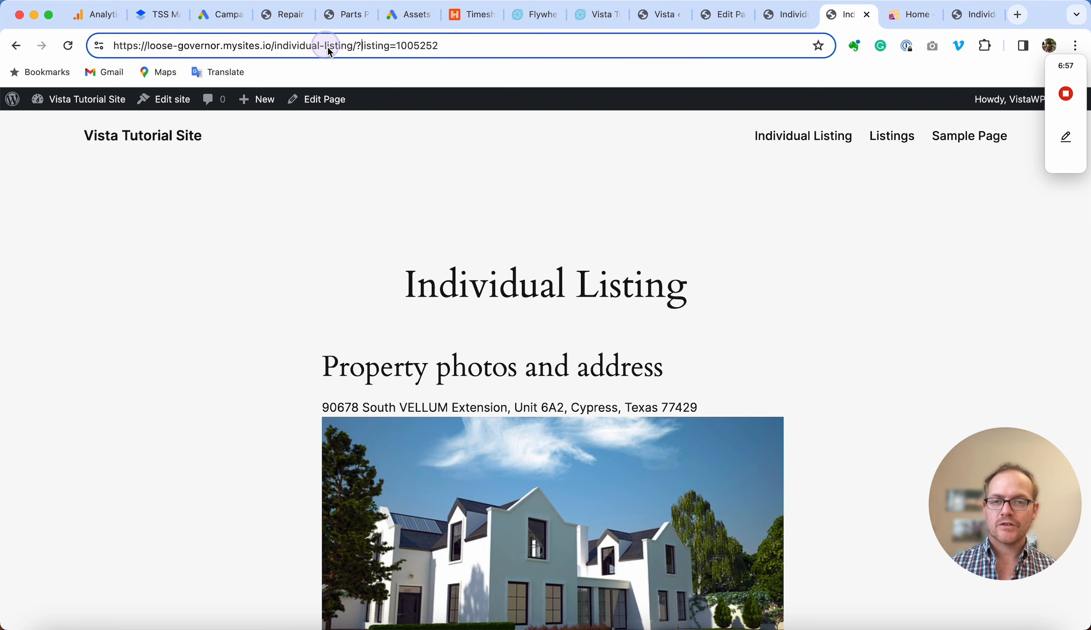
pyautogui.moveTo(355, 45); pyautogui.dragTo(457, 47)
pyautogui.press('super+c')
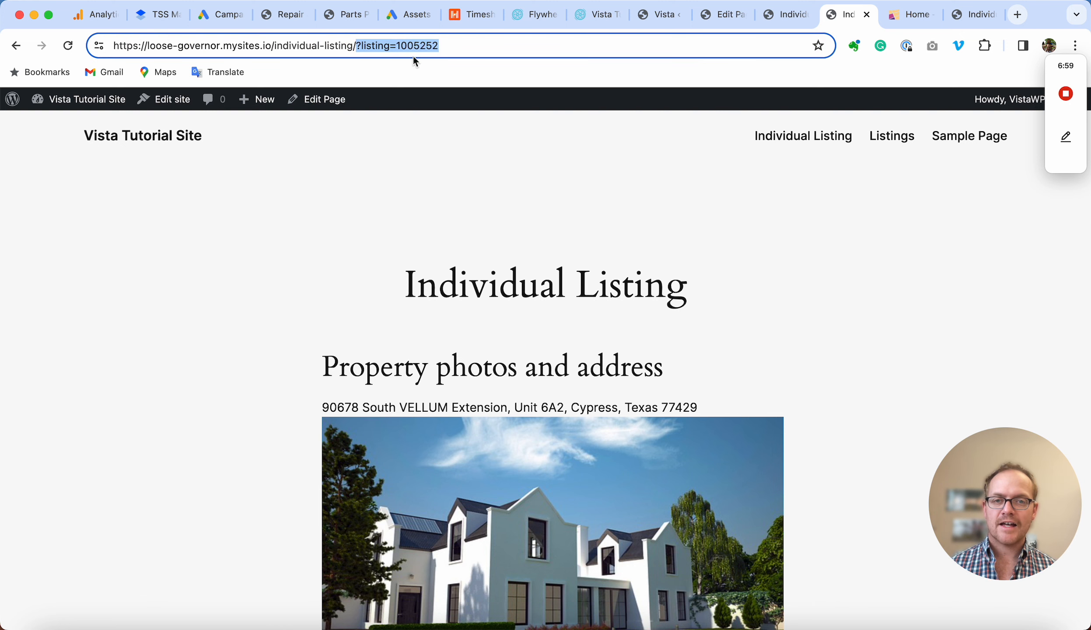
pyautogui.scroll(-1, 460, 299)
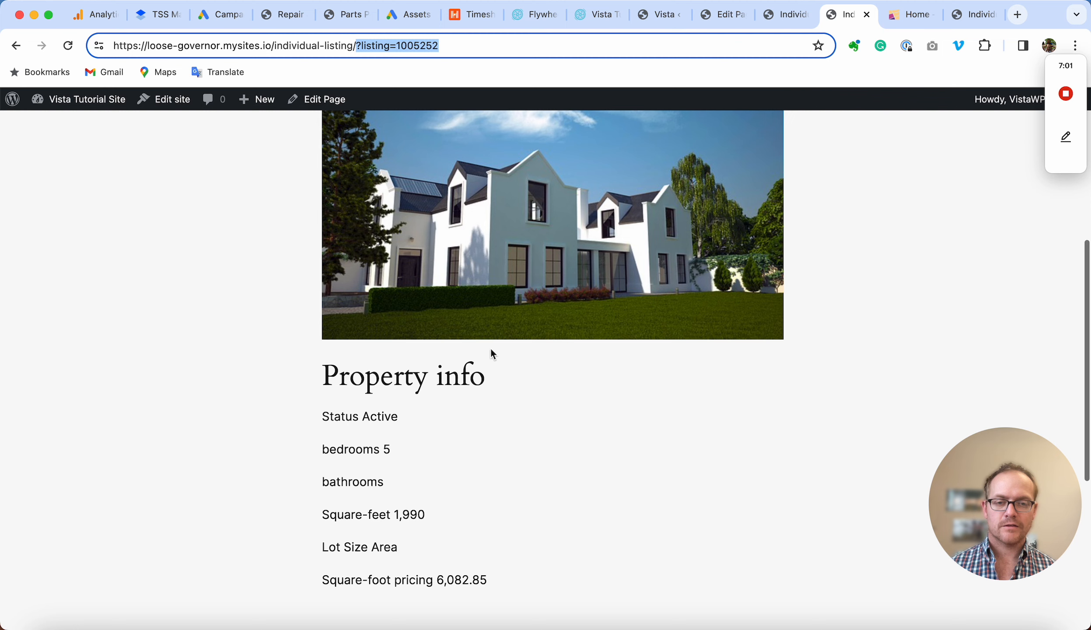
pyautogui.scroll(-3, 545, 336)
pyautogui.scroll(6, 545, 332)
pyautogui.scroll(1, 546, 331)
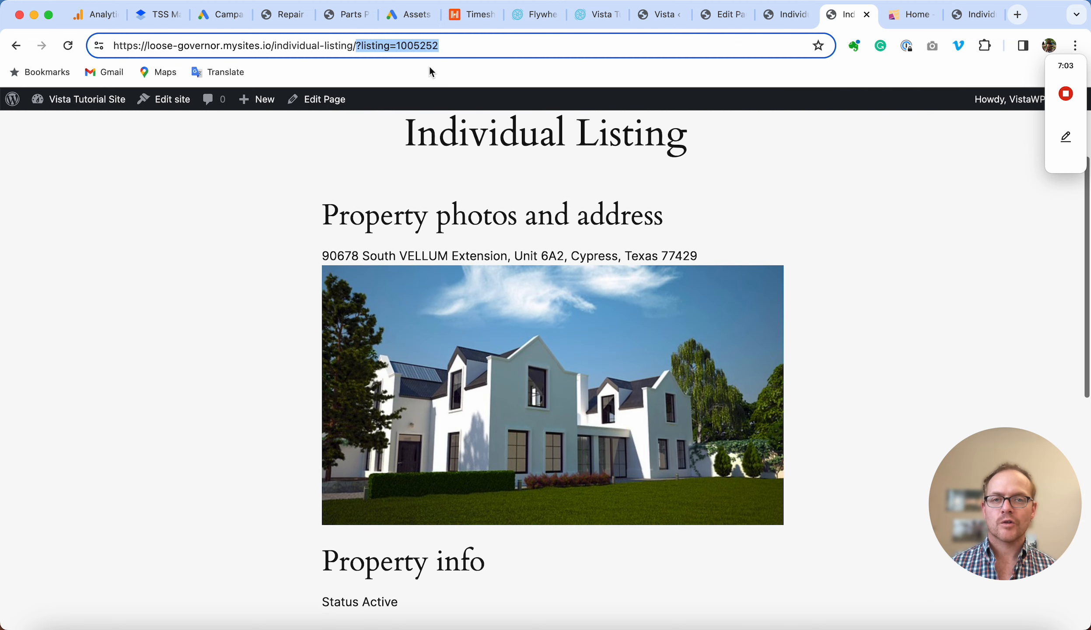
# Load the individual listing page without its listing parameter, restore ?listing=1005252 to reload the property, and inspect the ID in the address
pyautogui.press('BackSpace')
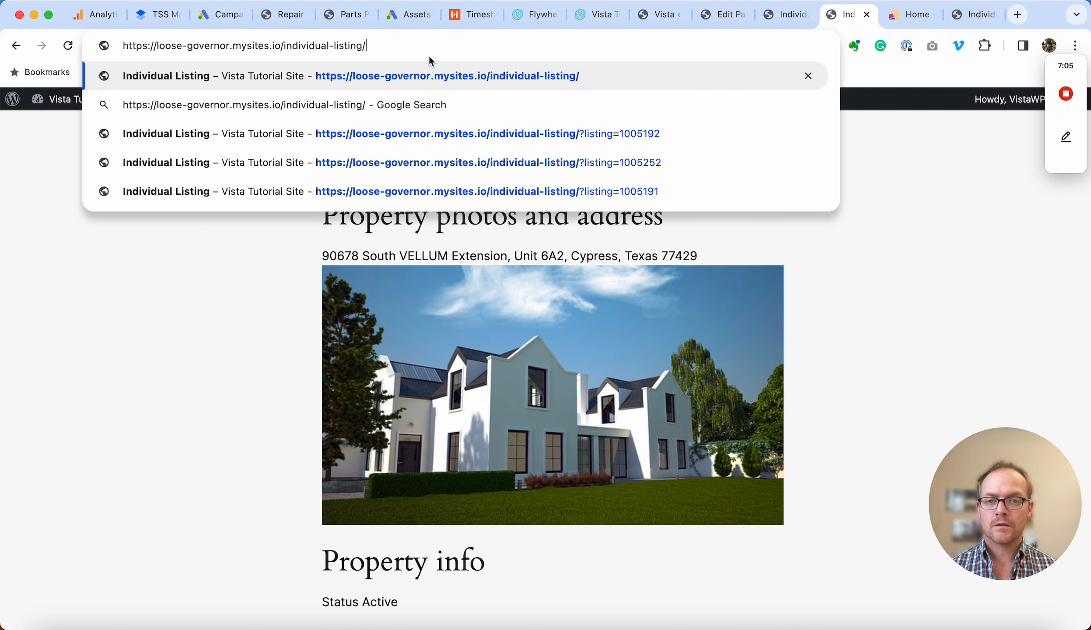
pyautogui.press('Return')
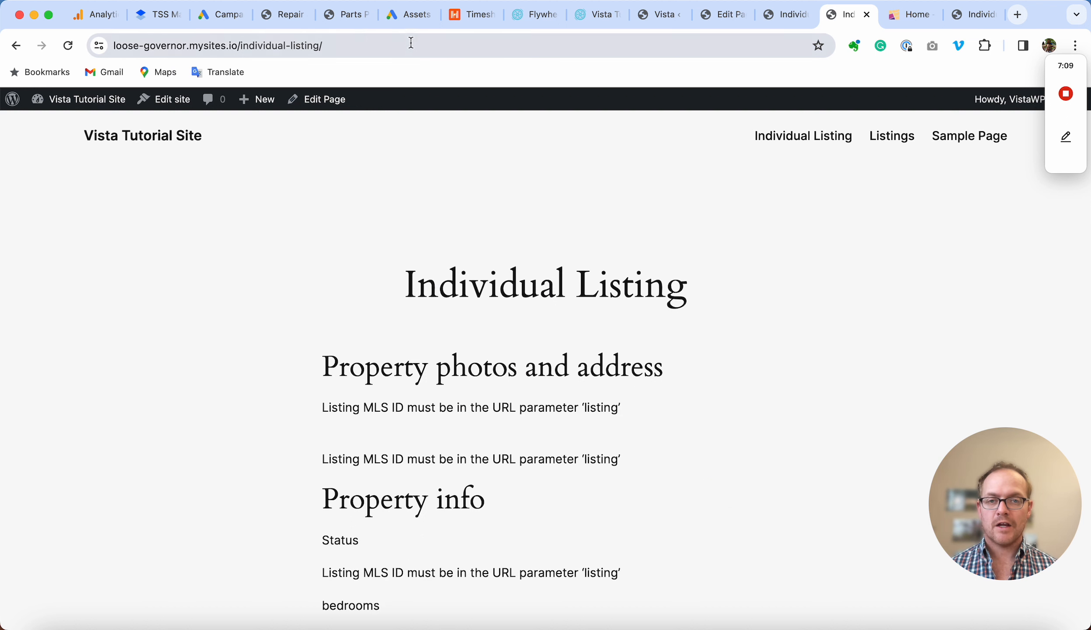
pyautogui.click(410, 44)
pyautogui.click(410, 44)
pyautogui.press('super+v')
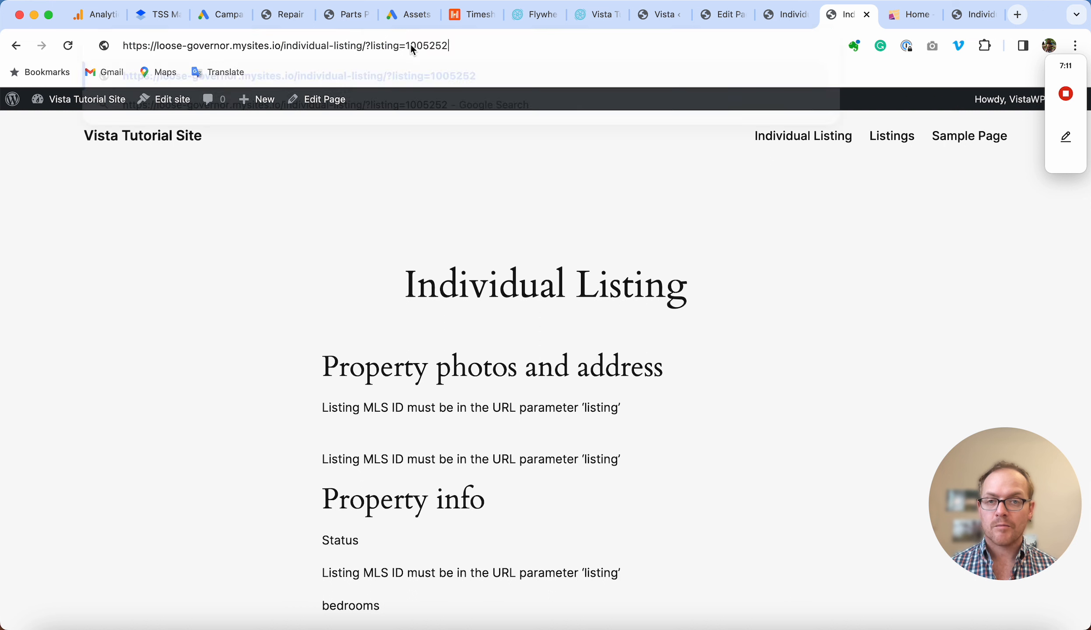
pyautogui.press('Return')
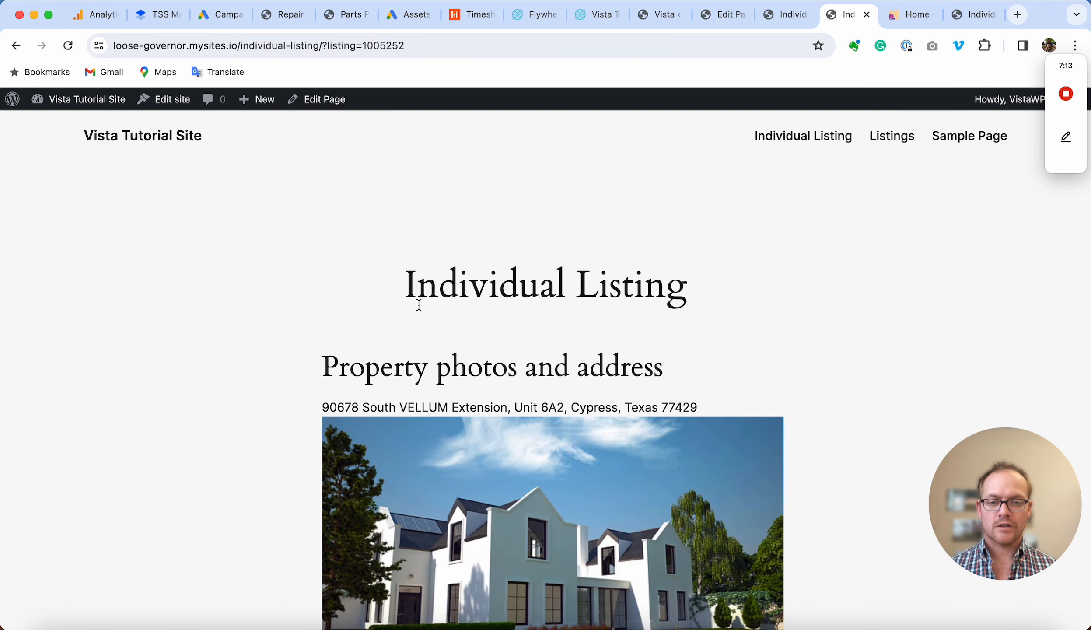
pyautogui.click(364, 46)
pyautogui.doubleClick(365, 46)
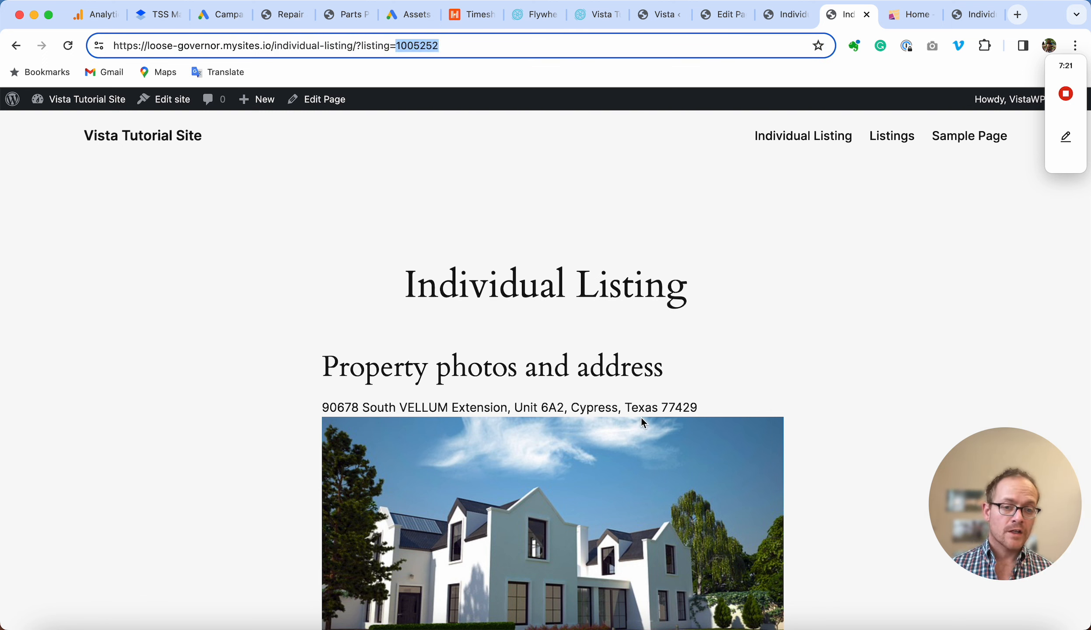
# Compare the Individual Listing page lacking a listing parameter with the field shortcodes in its editor
pyautogui.click(783, 15)
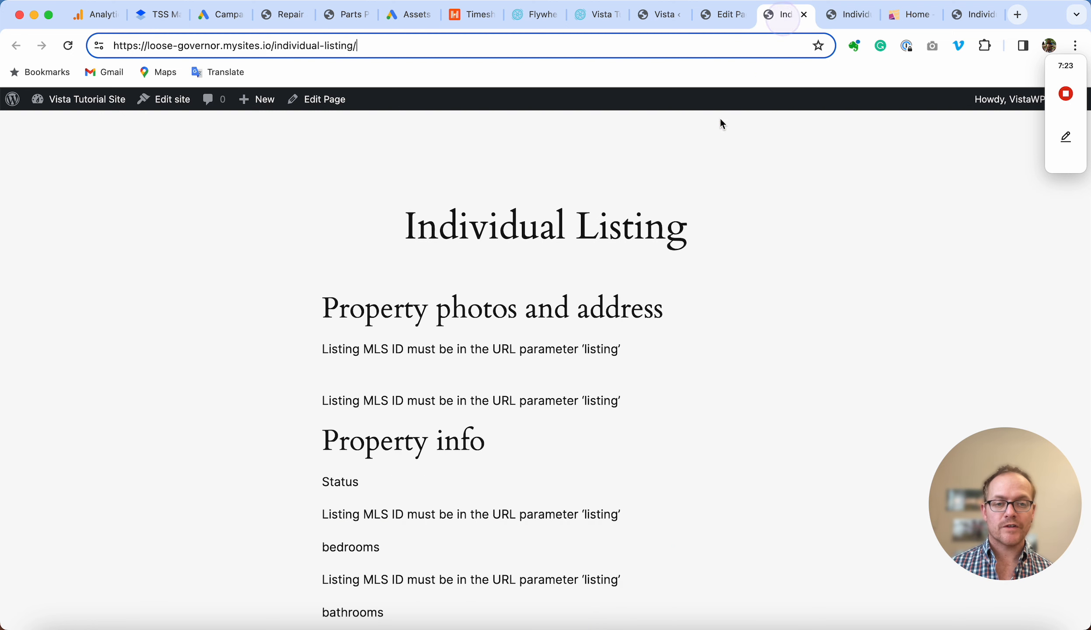
pyautogui.scroll(-2, 703, 145)
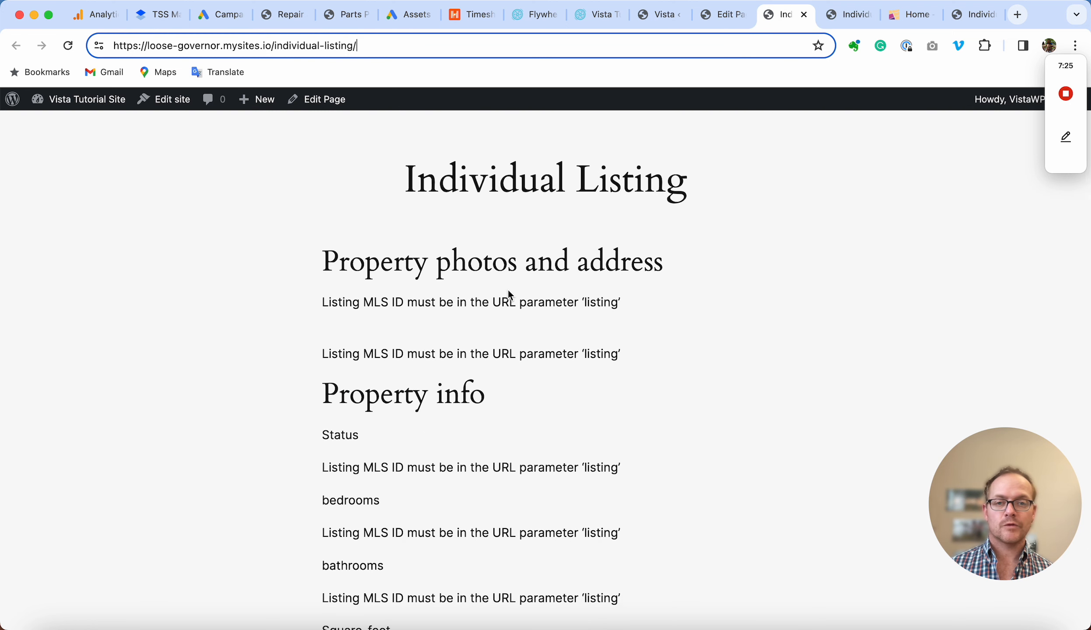
pyautogui.click(728, 23)
pyautogui.scroll(-2, 350, 424)
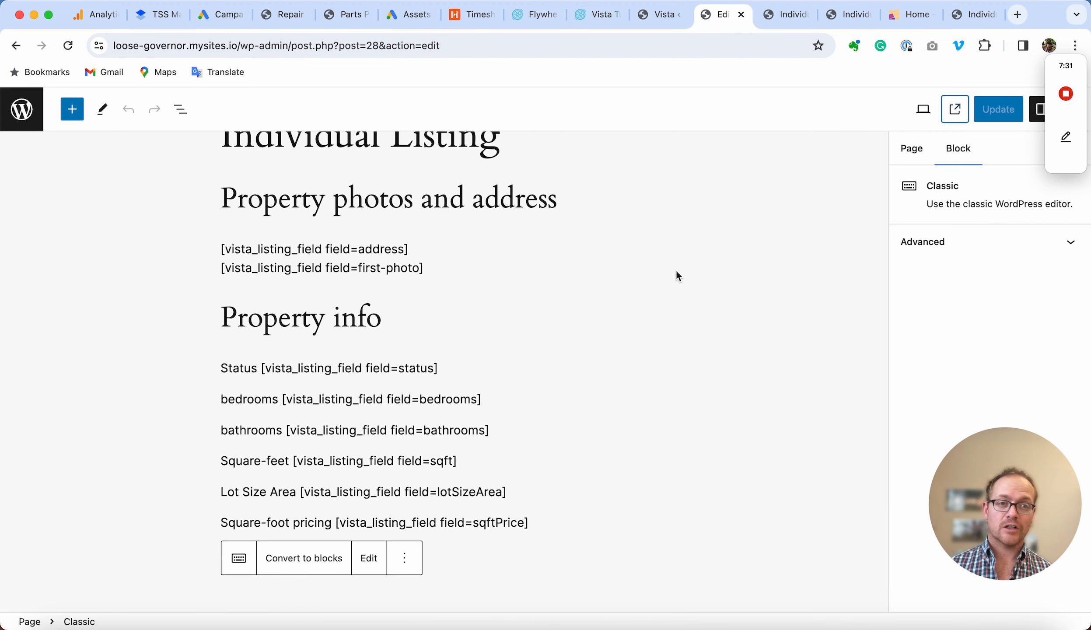
# Open the documentation on vistawp.com and examine the form shortcodes, the filter parameters and the table of available listing fields
pyautogui.click(908, 20)
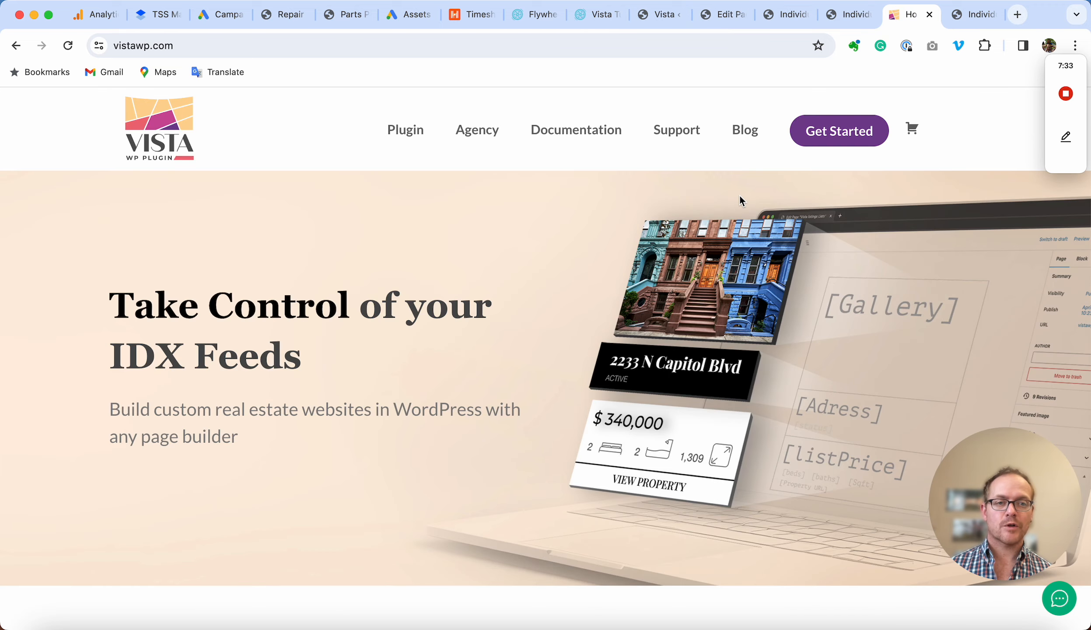
pyautogui.click(584, 132)
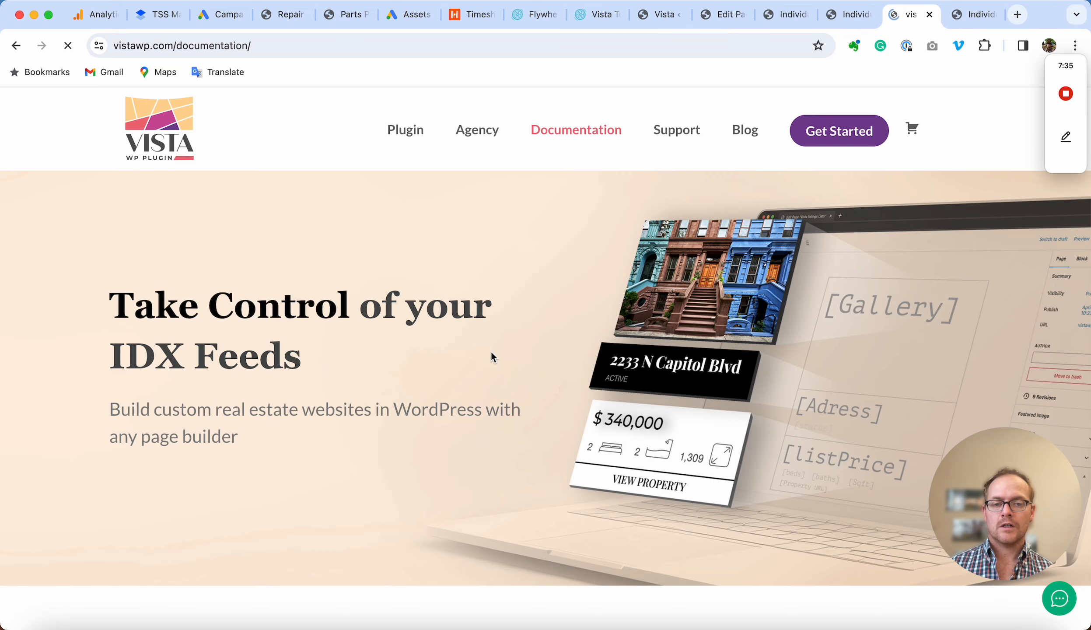
pyautogui.scroll(-5, 465, 478)
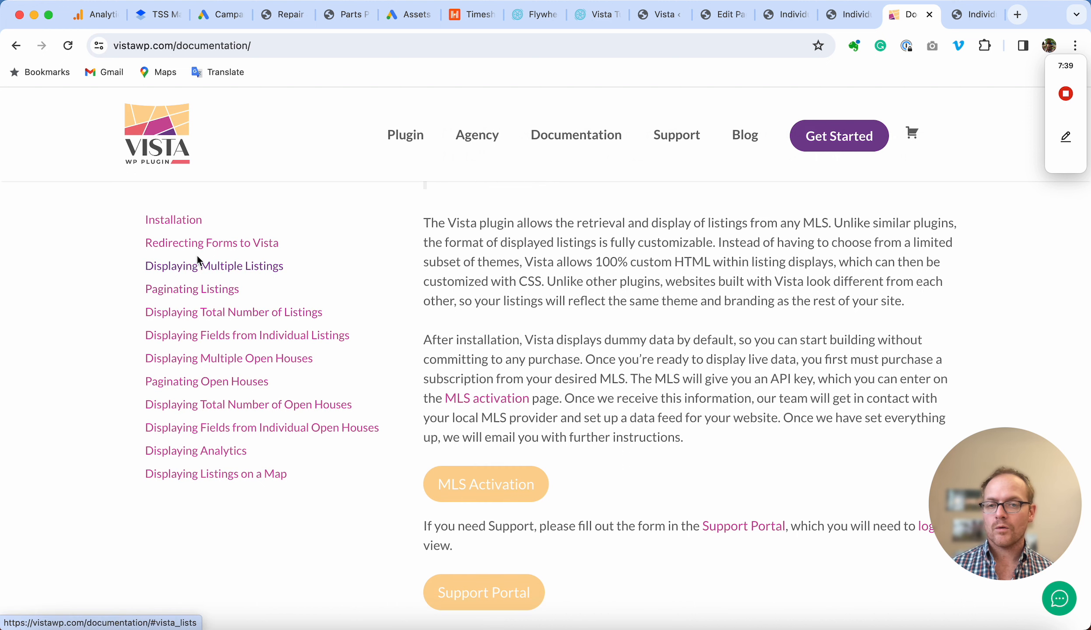
pyautogui.scroll(-20, 567, 361)
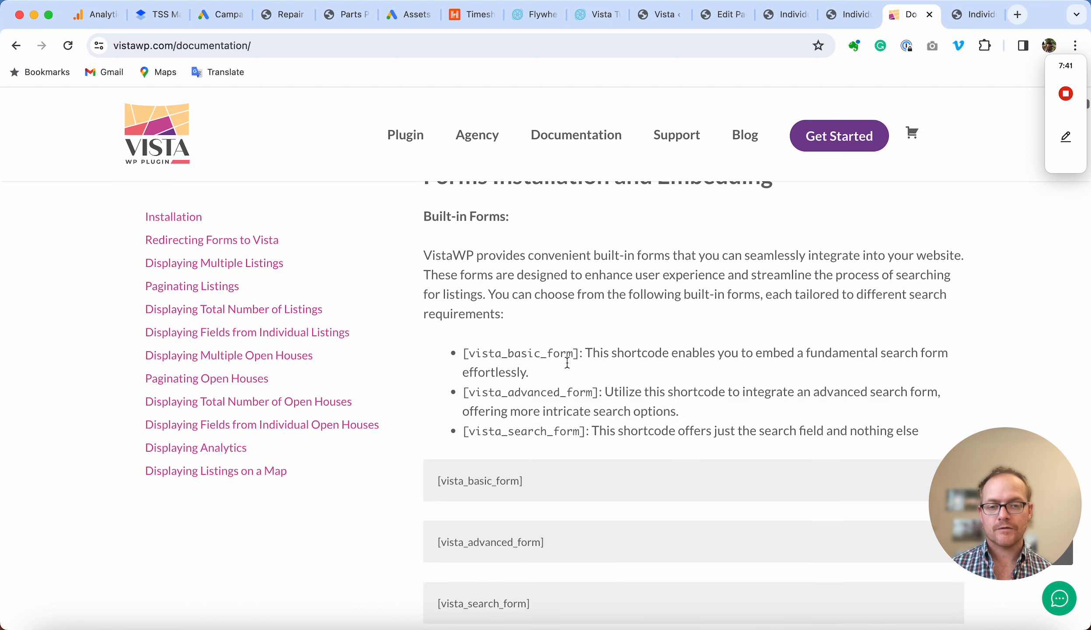
pyautogui.scroll(-20, 567, 363)
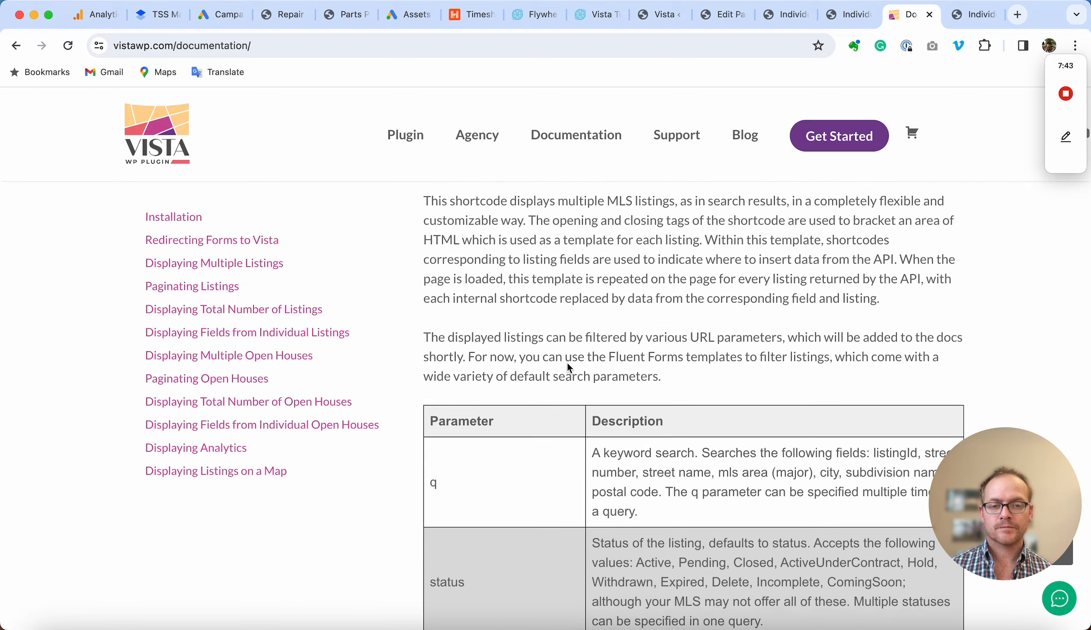
pyautogui.scroll(-20, 566, 363)
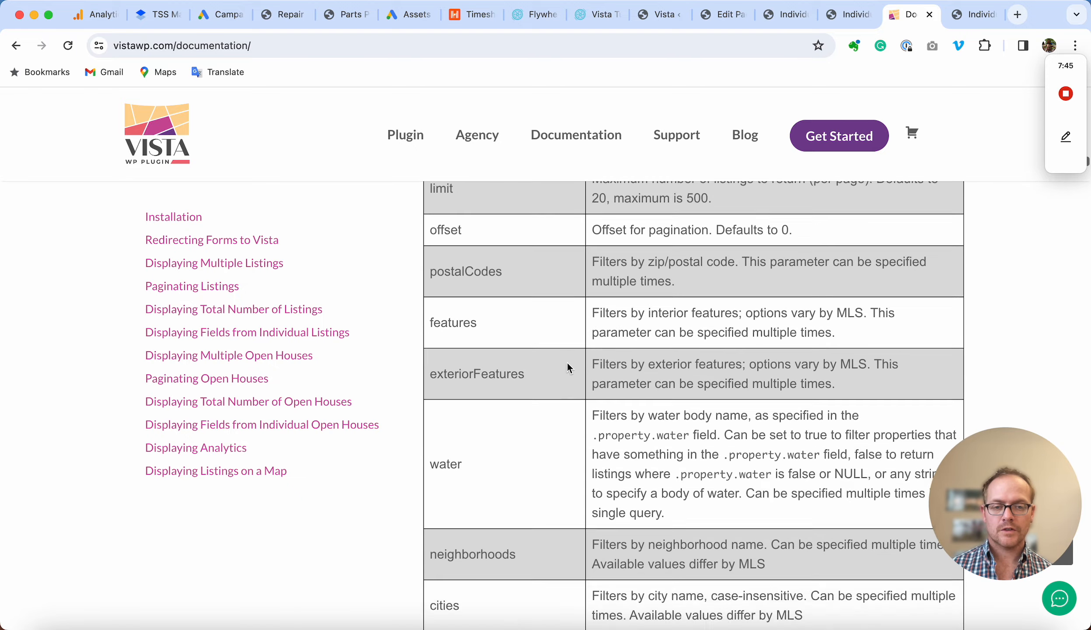
pyautogui.scroll(-10, 567, 362)
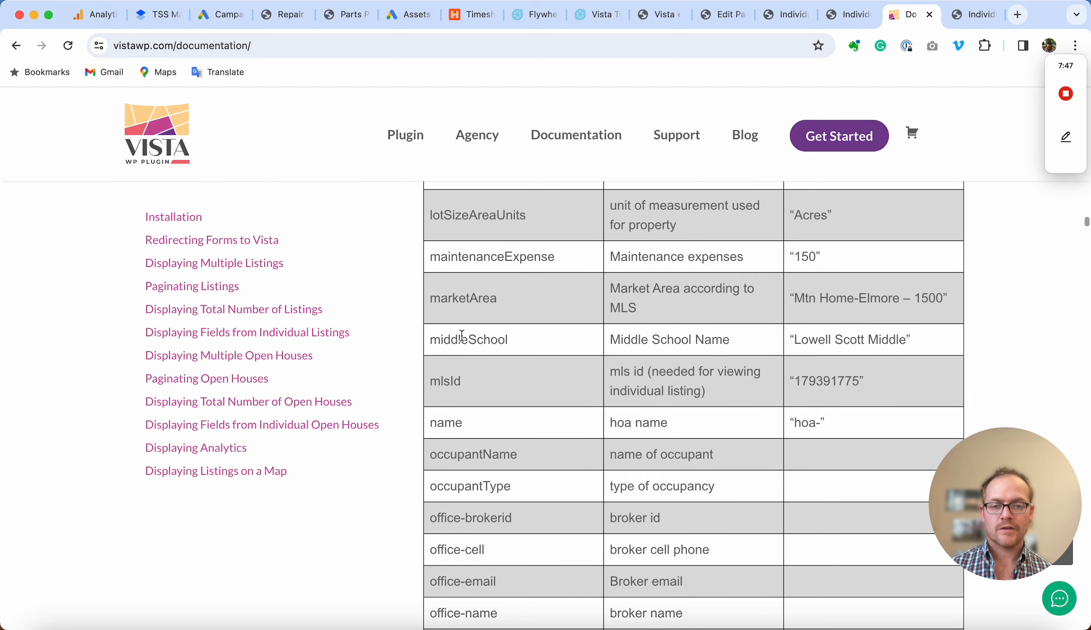
pyautogui.scroll(6, 479, 241)
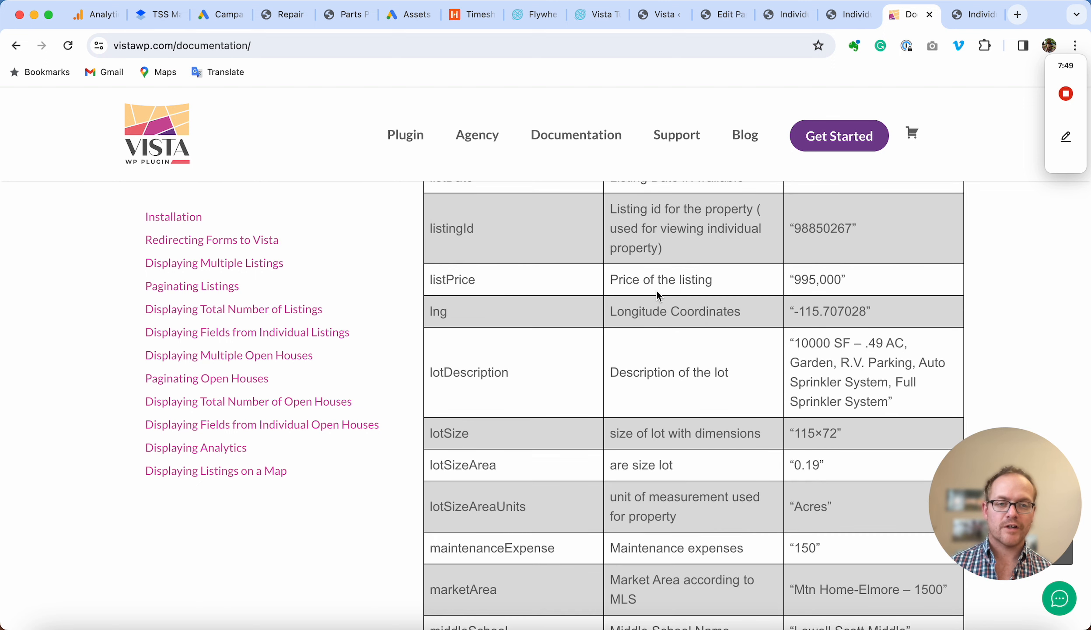
# Look through the remaining listing fields in the documentation table and return to the Individual Listing page's editor
pyautogui.scroll(-8, 519, 377)
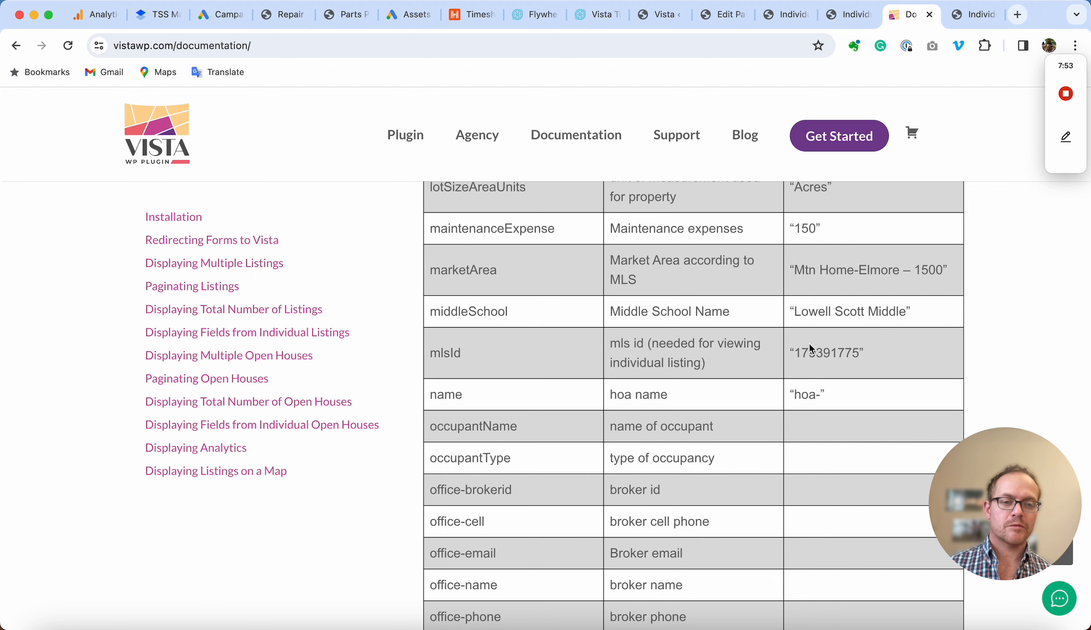
pyautogui.scroll(-15, 691, 486)
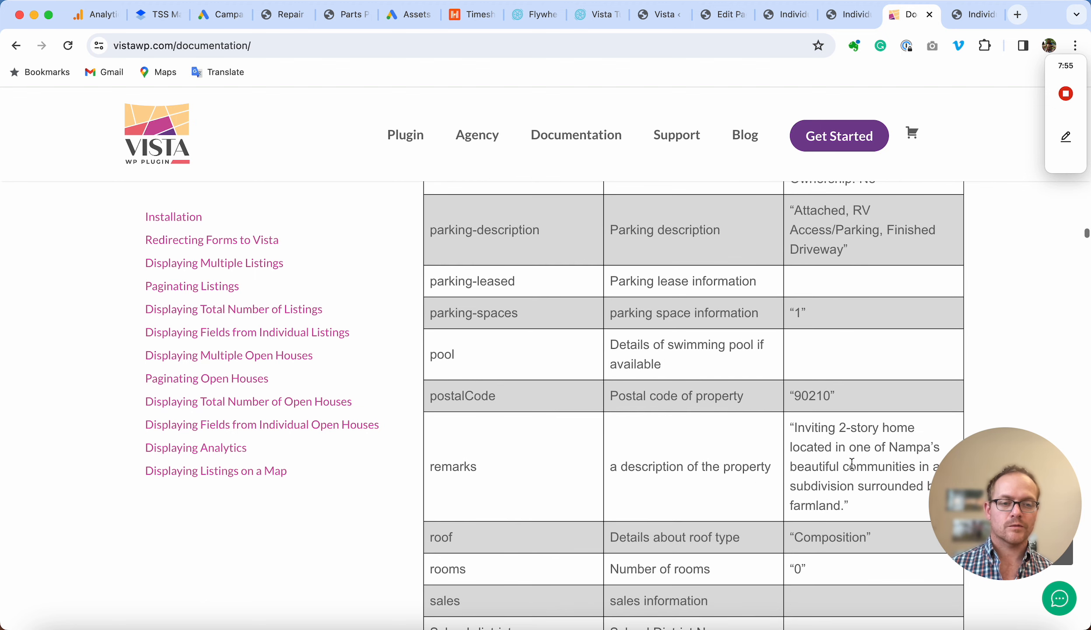
pyautogui.moveTo(848, 15); pyautogui.dragTo(790, 19)
pyautogui.click(728, 17)
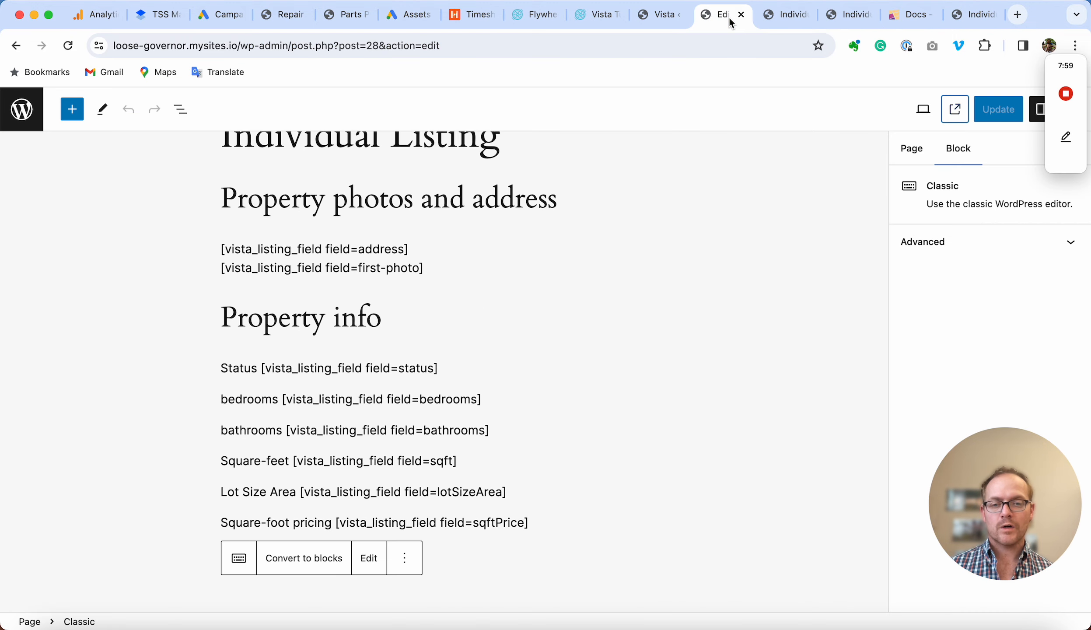
# Copy the basic search form shortcode [vista_basic_form dest="/listings/"] from the Set up the Search Form section of the Vista plugin page
pyautogui.click(663, 16)
pyautogui.scroll(-7, 414, 457)
pyautogui.scroll(2, 390, 309)
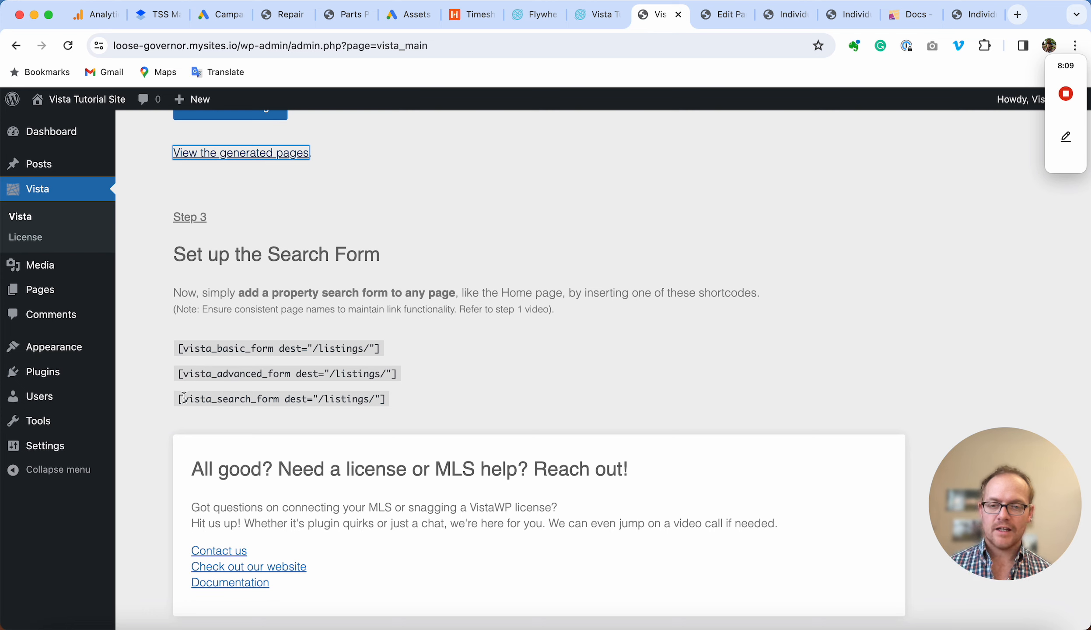
pyautogui.moveTo(180, 399); pyautogui.dragTo(391, 406)
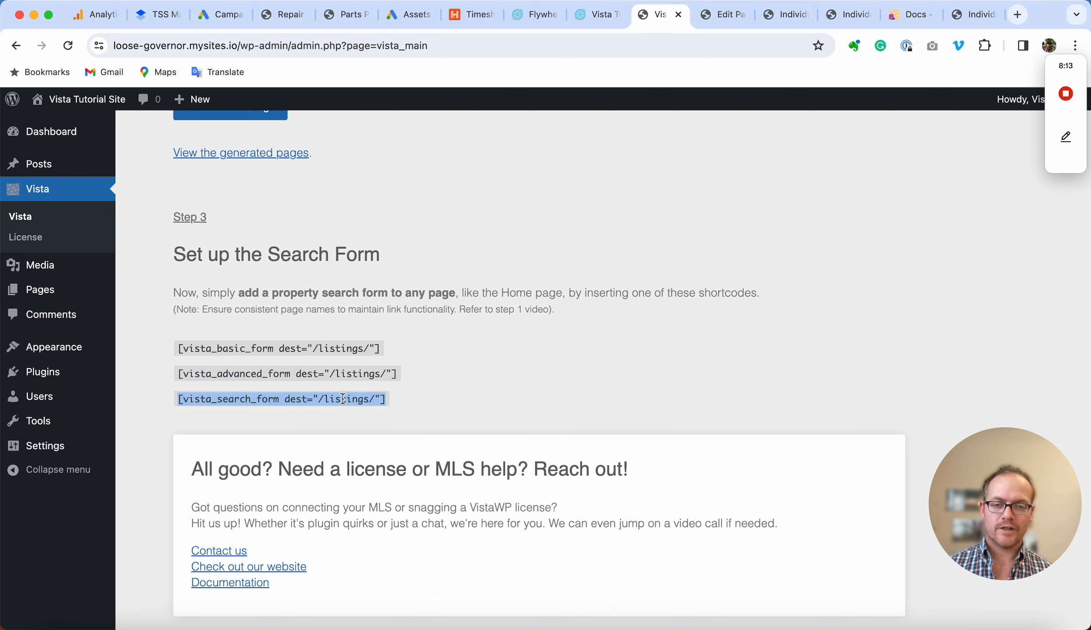
pyautogui.moveTo(178, 347); pyautogui.dragTo(389, 351)
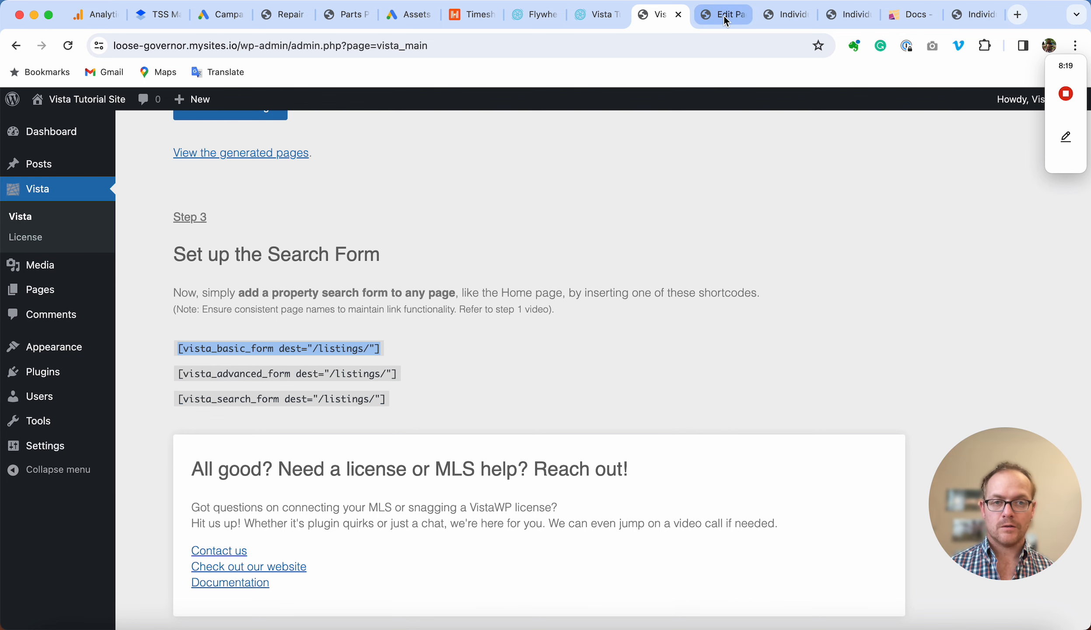
pyautogui.scroll(10, 576, 163)
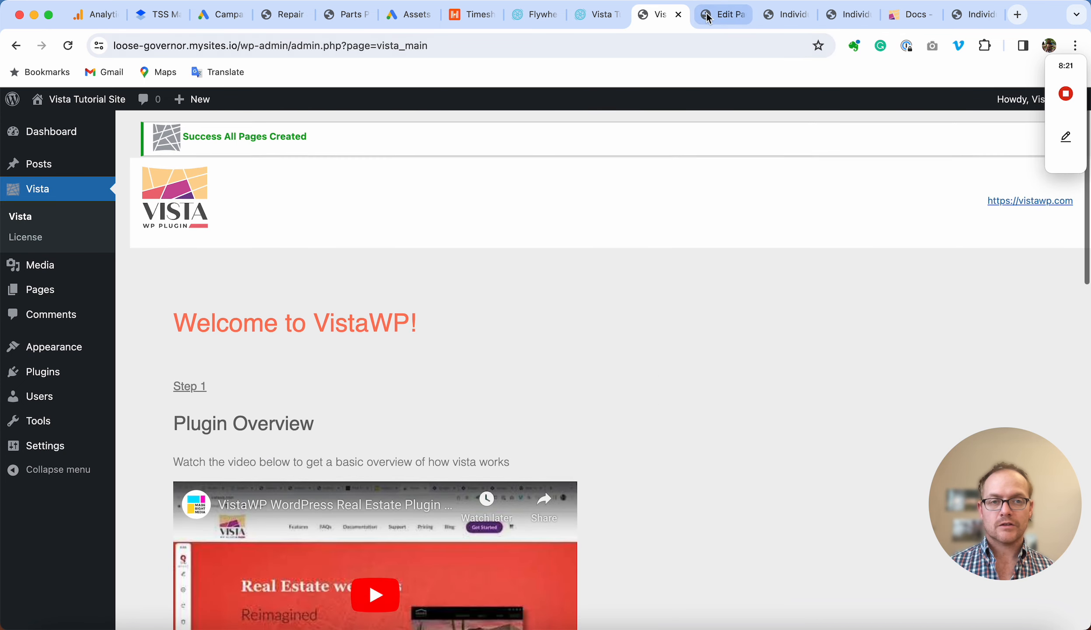
# Open Sample Page from the site's page list for editing and select its introductory paragraph
pyautogui.click(724, 14)
pyautogui.hscroll(-5, 116, 287)
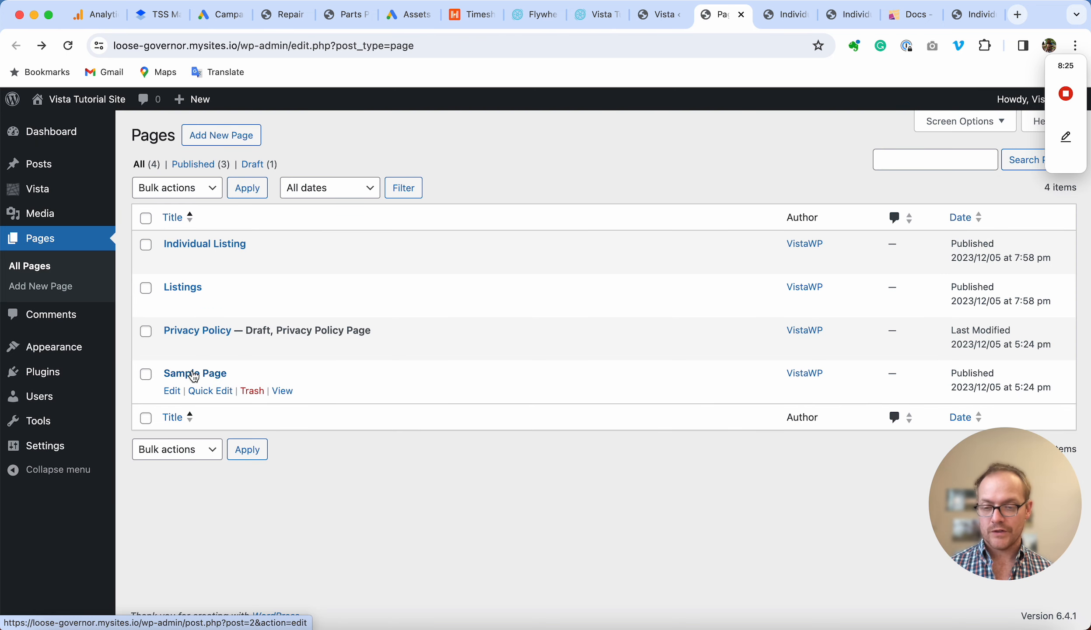
pyautogui.click(193, 374)
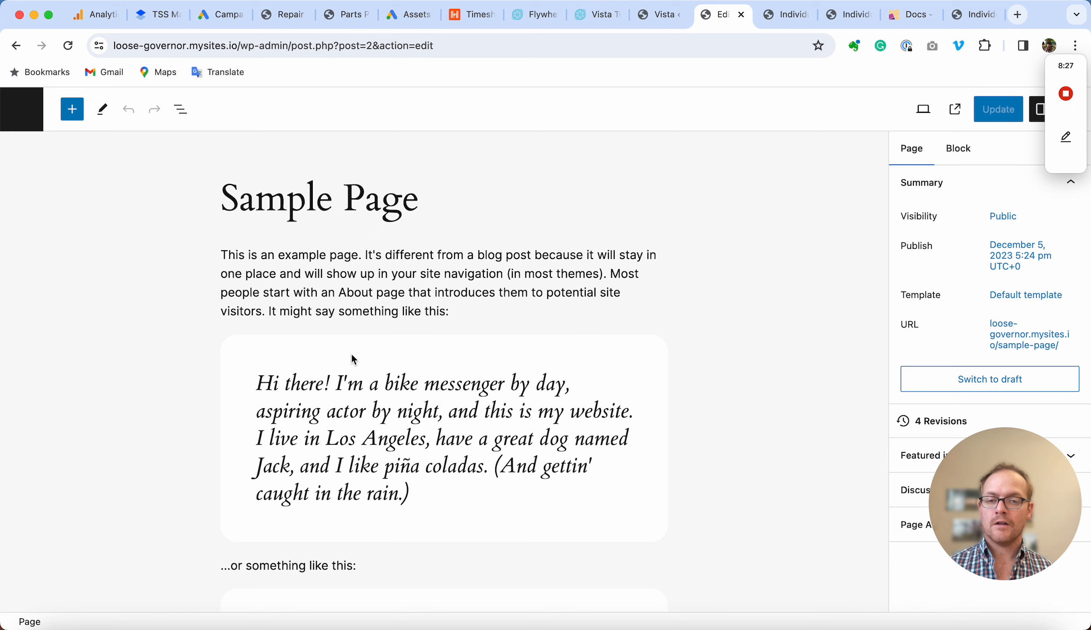
pyautogui.click(463, 313)
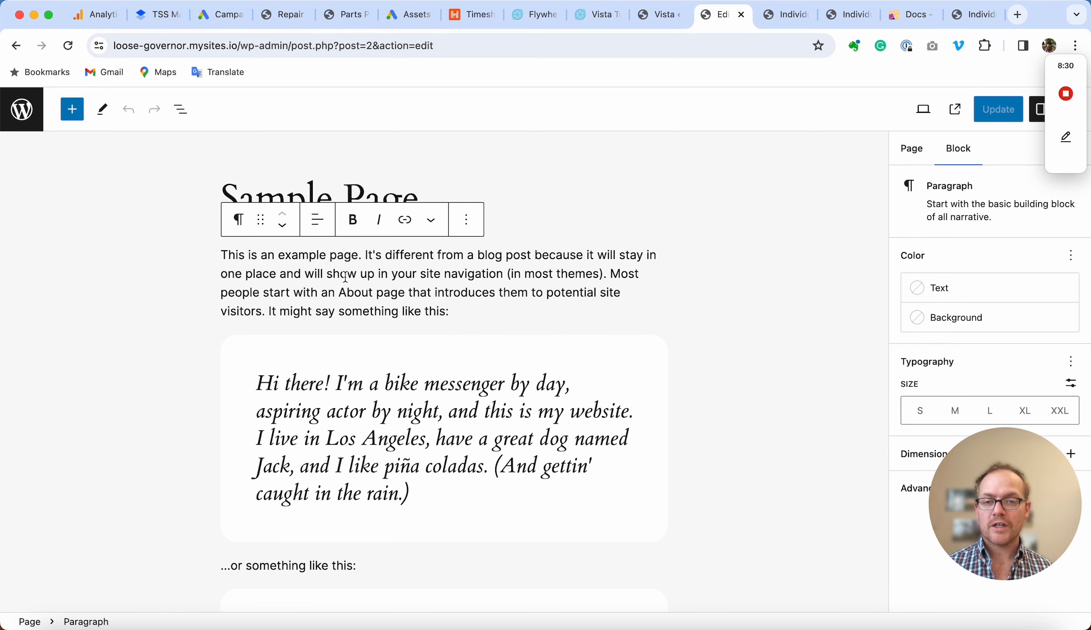
# Insert a Shortcode block below the introductory paragraph and enter [vista_basic_form dest="/listings/"] in it
pyautogui.click(72, 110)
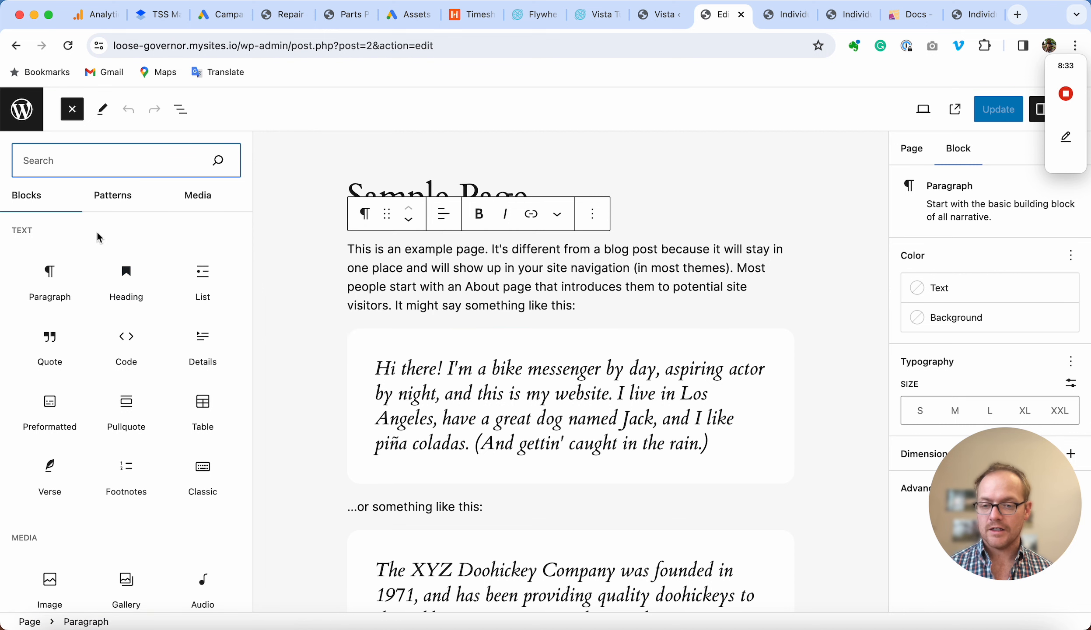
pyautogui.write('shortcode')
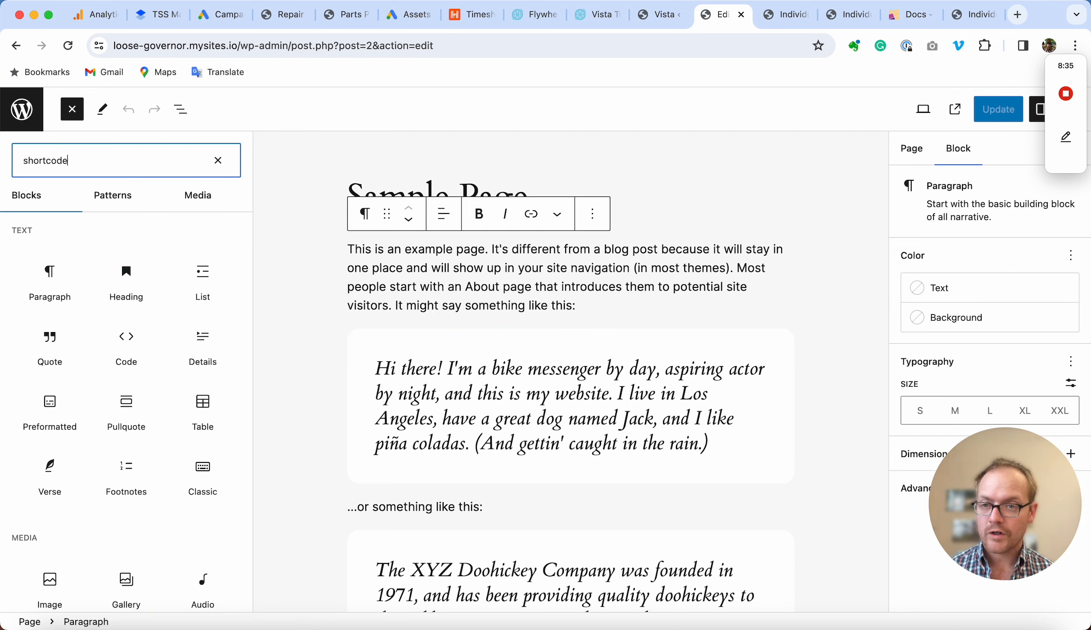
pyautogui.click(48, 244)
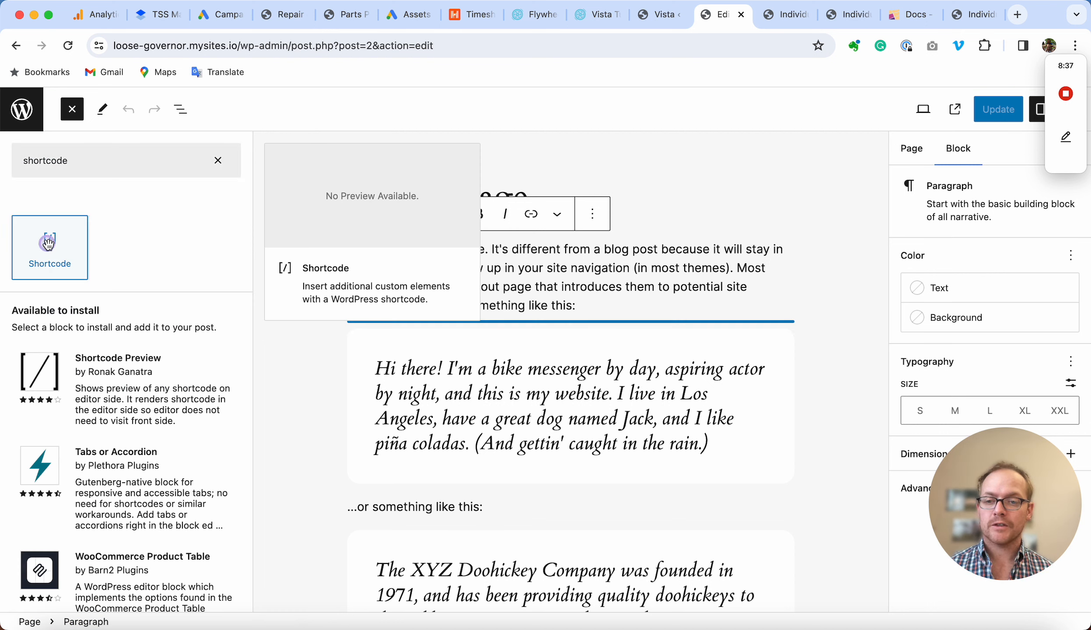
pyautogui.click(407, 375)
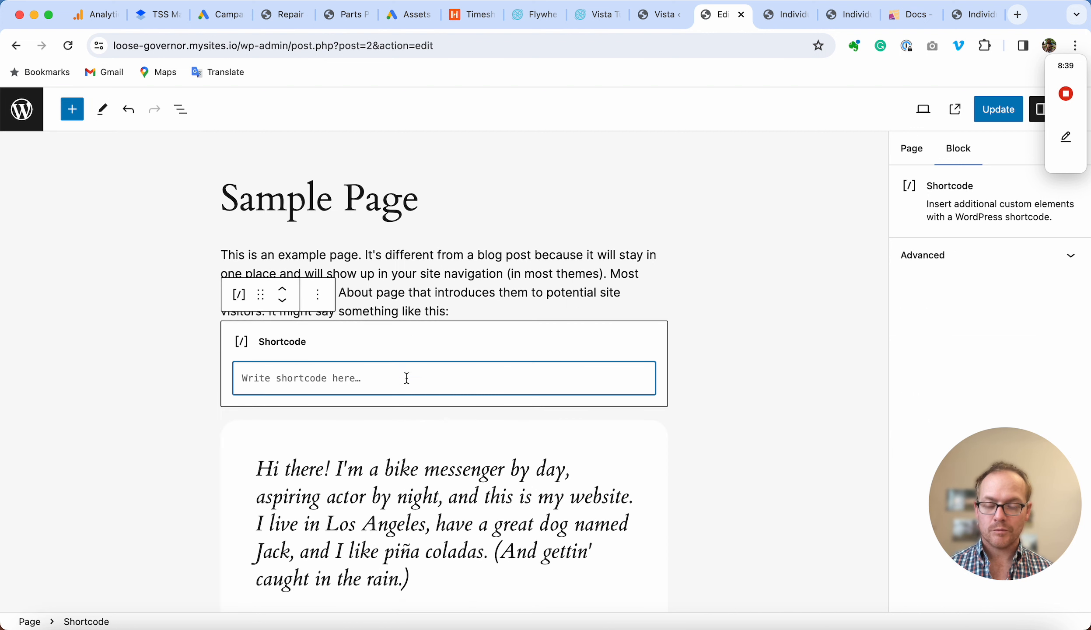
pyautogui.write('[vista_basic_form dest="/listings/"]')
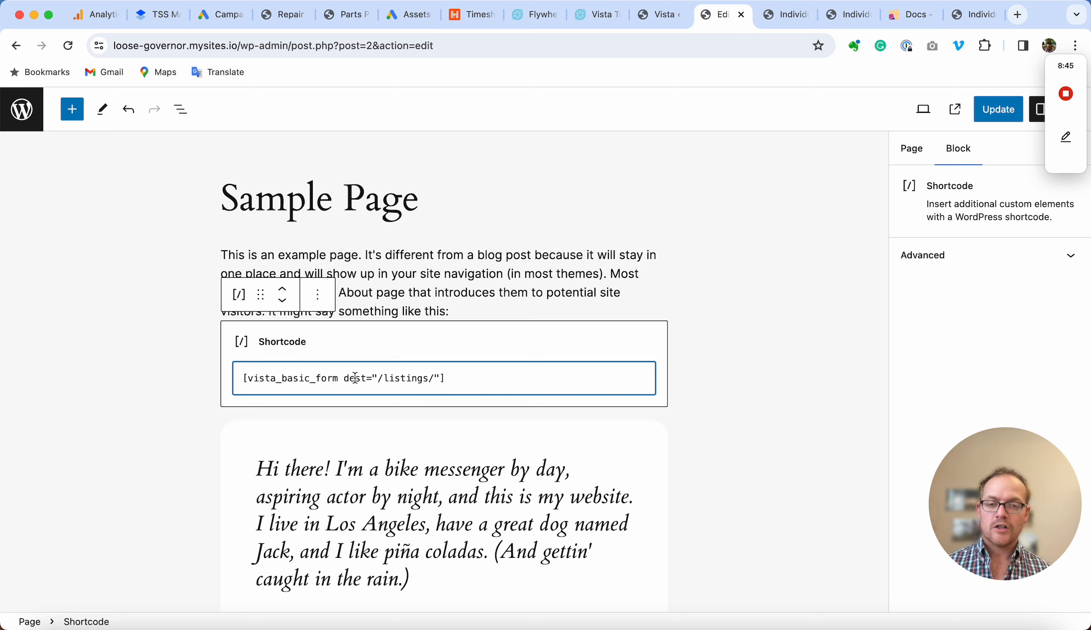
# Check the shortcode's /listings/ destination, update Sample Page and view it on the site
pyautogui.moveTo(378, 379); pyautogui.dragTo(435, 382)
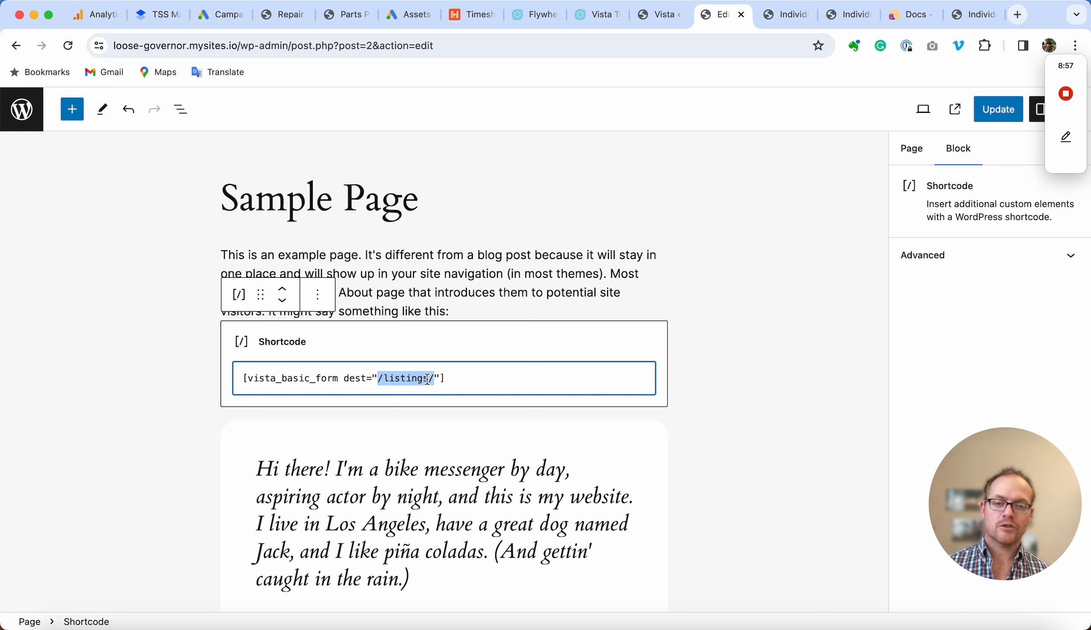
pyautogui.click(465, 378)
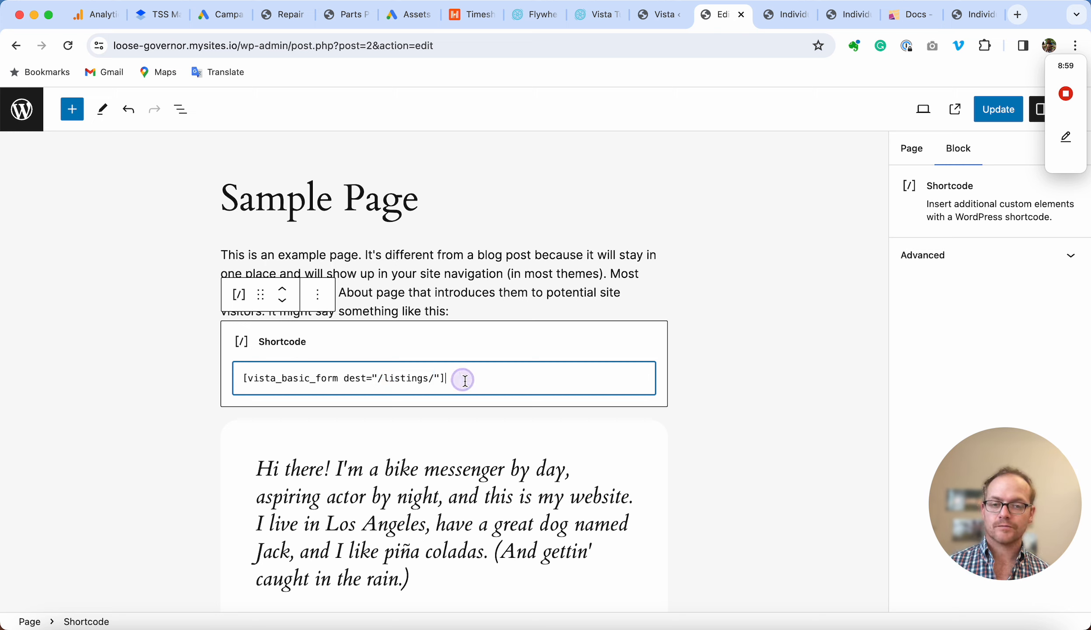
pyautogui.click(997, 119)
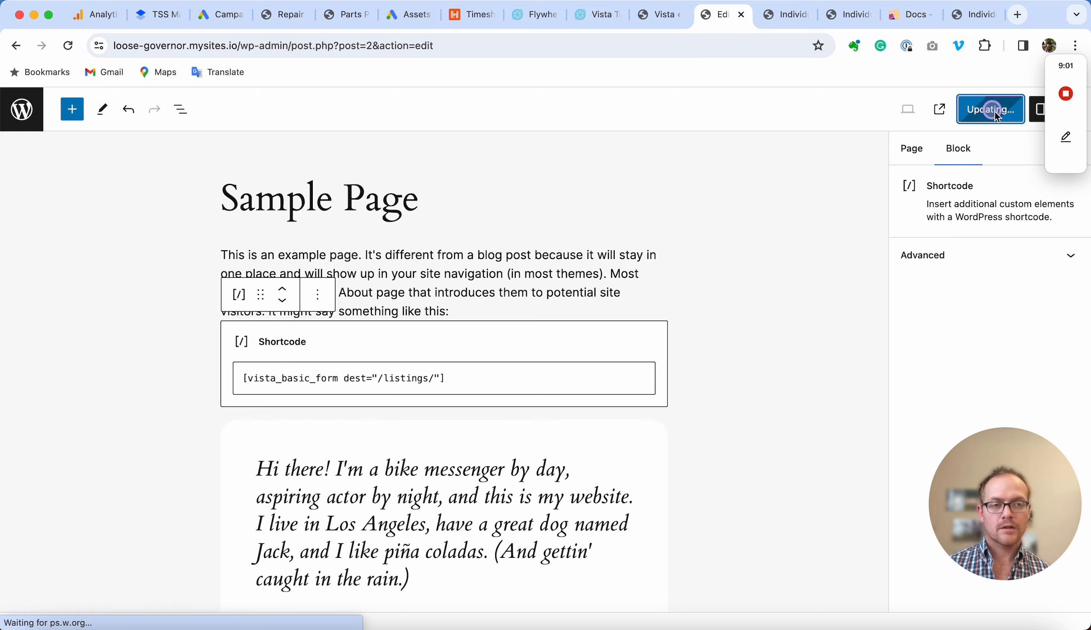
pyautogui.click(139, 586)
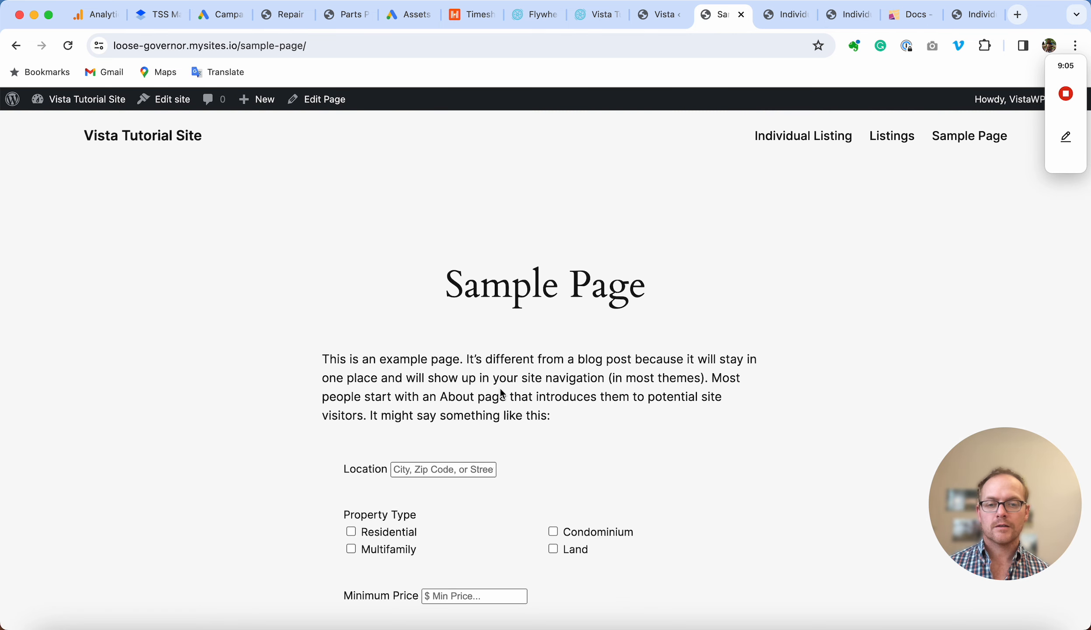
# Submit the property search form with the location houston and the property type Residential
pyautogui.scroll(-5, 499, 387)
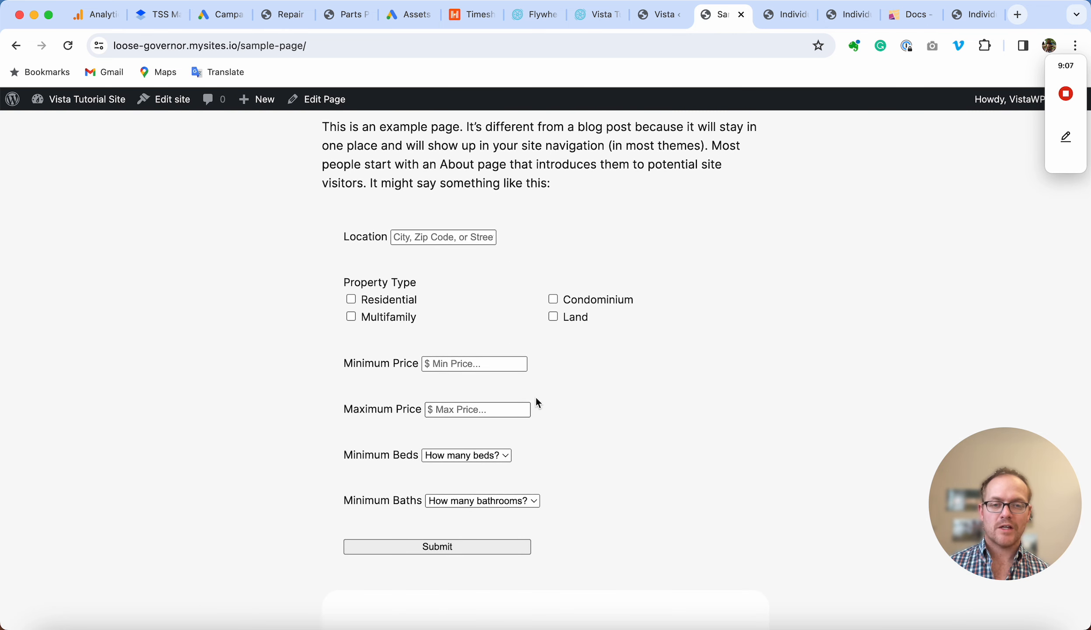
pyautogui.click(439, 237)
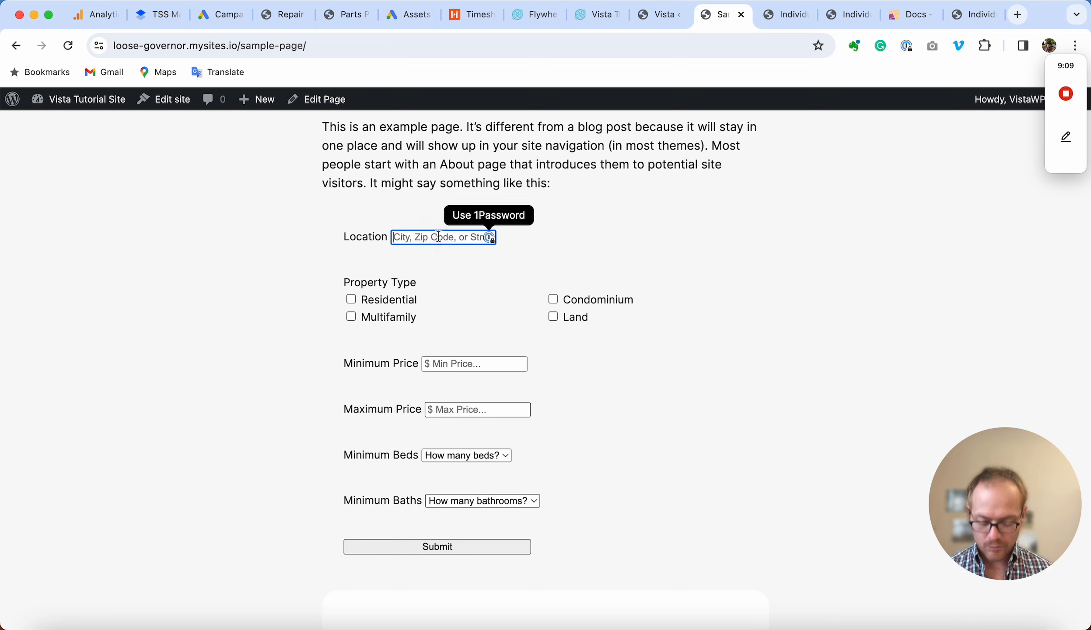
pyautogui.write('Challi=')
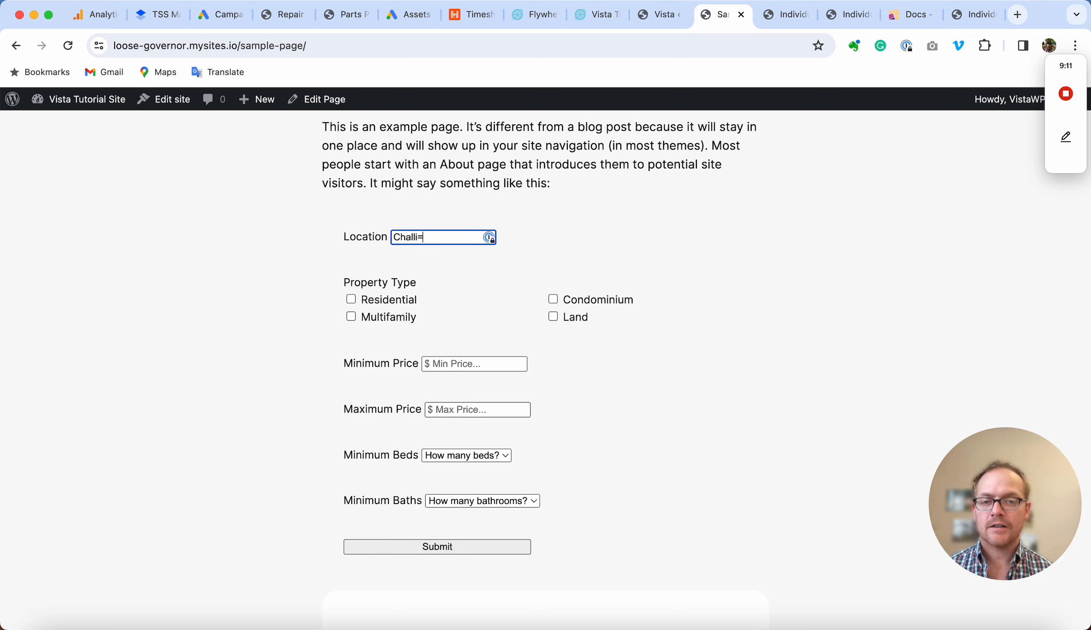
pyautogui.press('BackSpace')
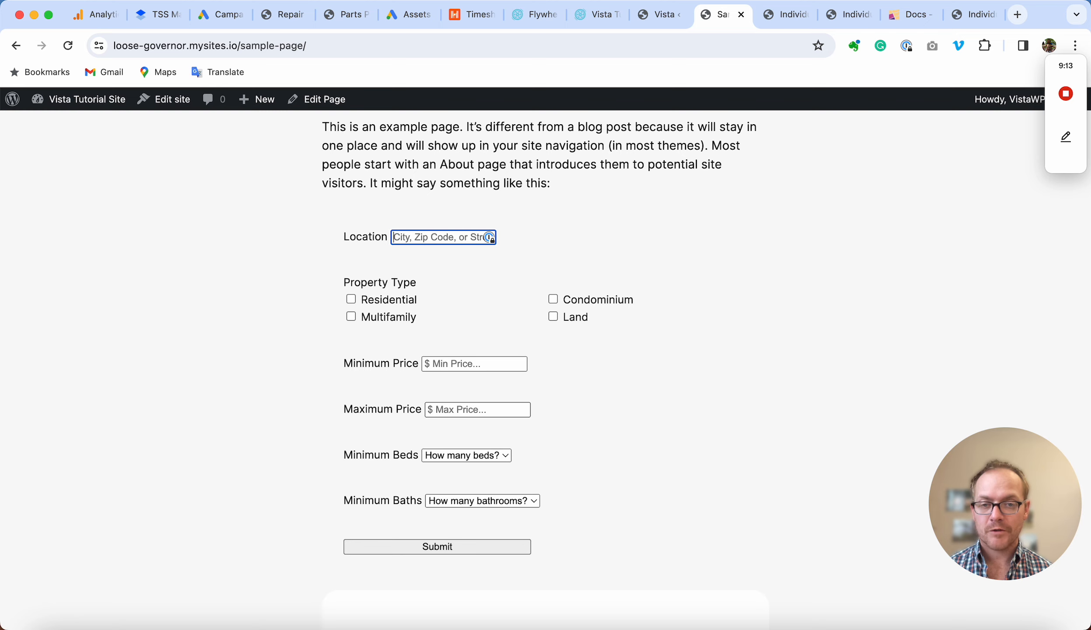
pyautogui.write('houston')
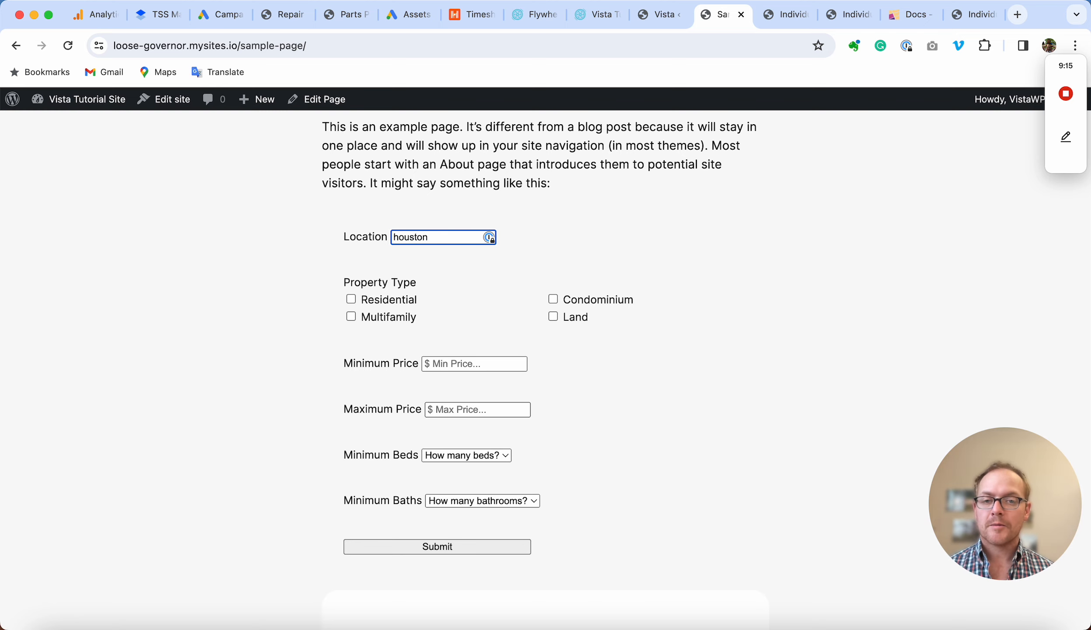
pyautogui.click(351, 298)
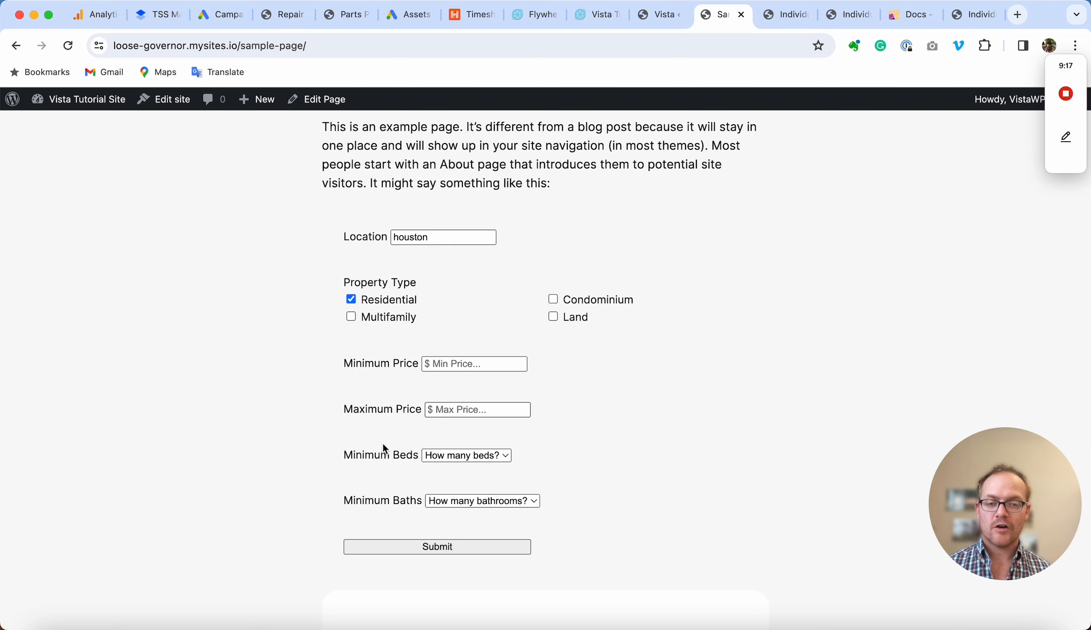
pyautogui.scroll(-2, 383, 443)
pyautogui.scroll(2, 440, 457)
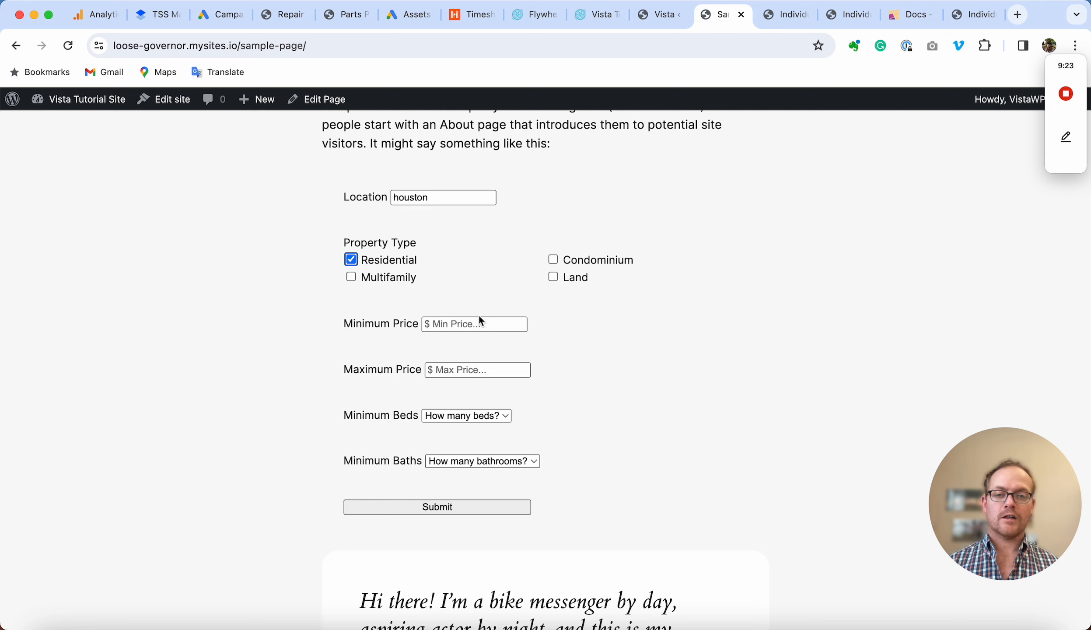
pyautogui.click(435, 509)
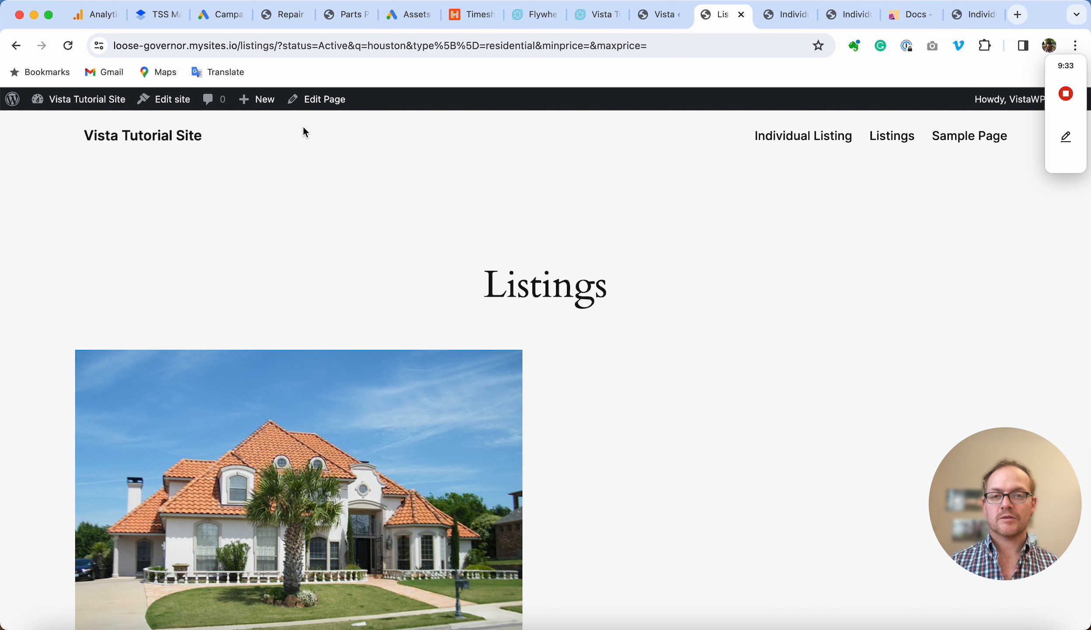
# Examine the search parameters in the Listings page address and look through the property results
pyautogui.click(240, 44)
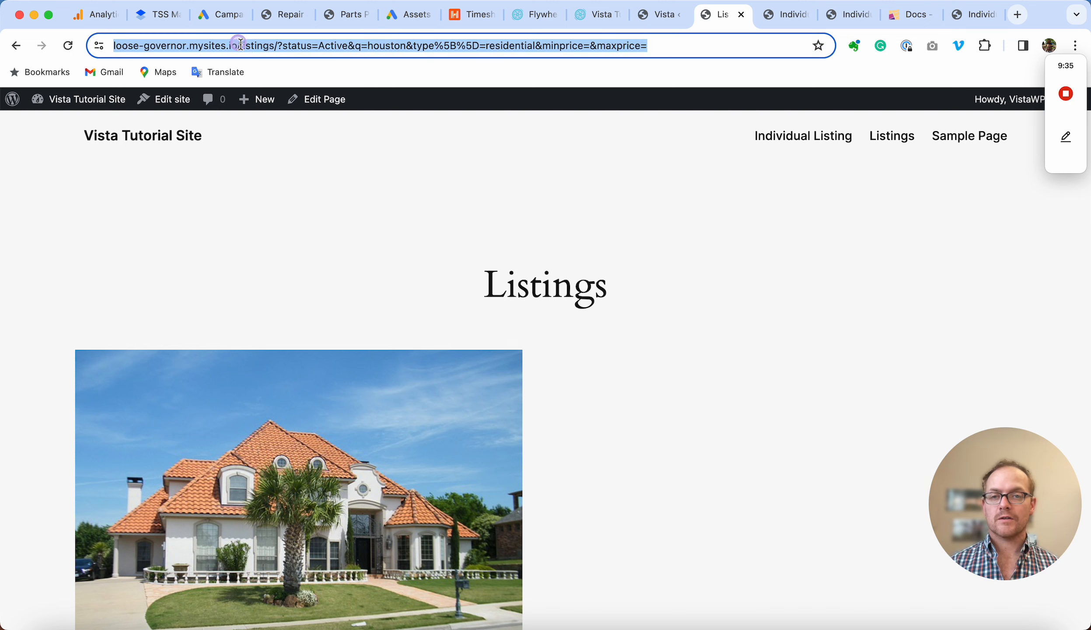
pyautogui.click(241, 44)
pyautogui.moveTo(273, 45); pyautogui.dragTo(689, 45)
pyautogui.click(313, 45)
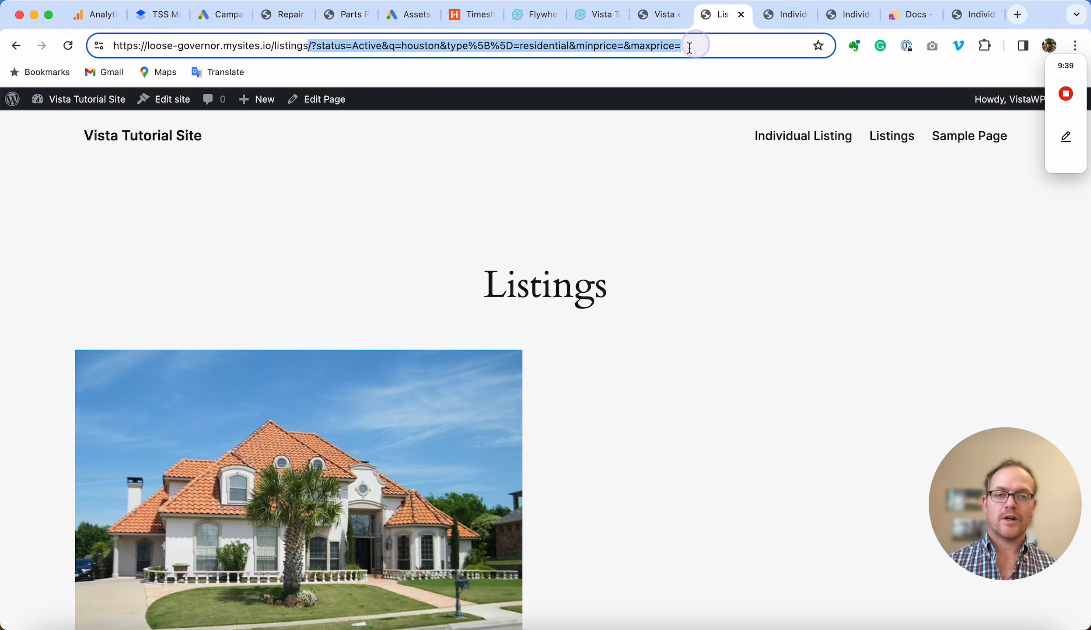
pyautogui.scroll(-10, 499, 326)
pyautogui.scroll(-20, 499, 327)
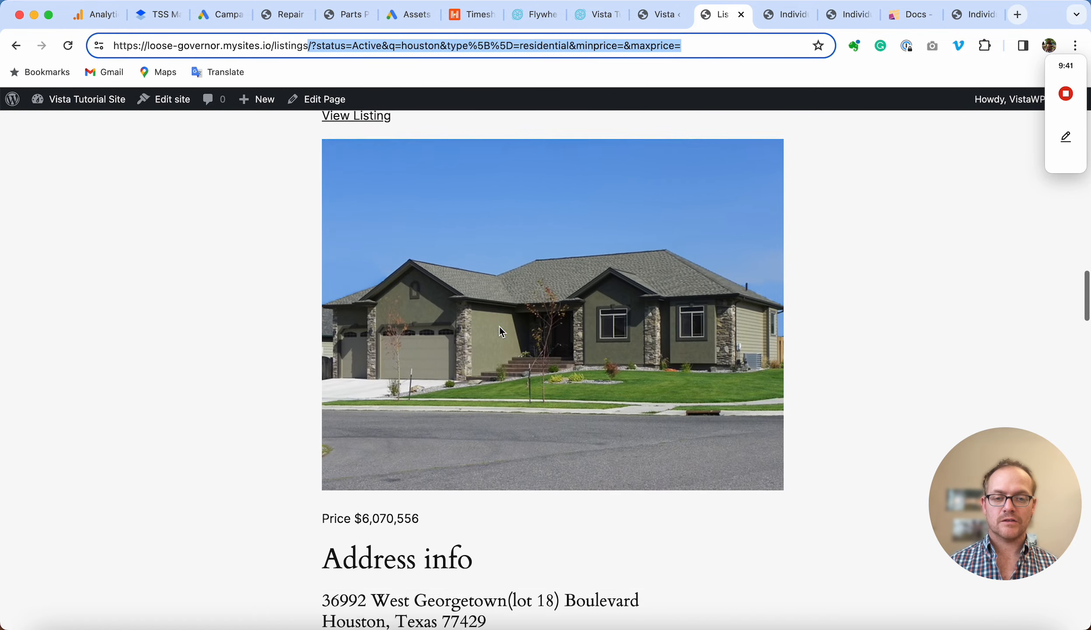
pyautogui.scroll(20, 500, 327)
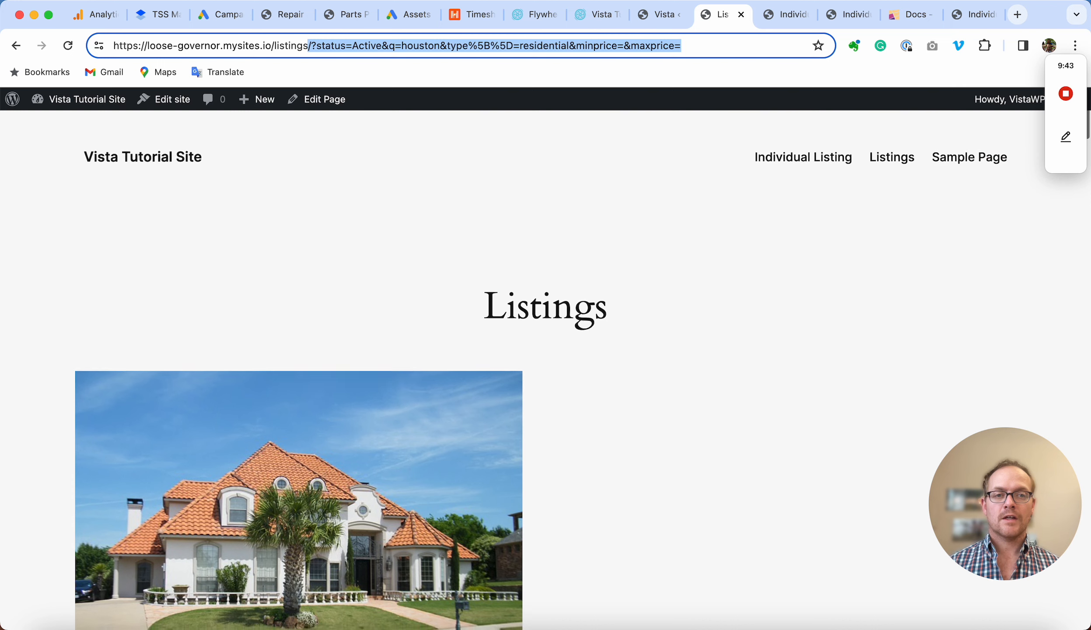
# Return to the Vista plugin page and generate the Vista pages from its Create Necessary Pages section
pyautogui.click(654, 20)
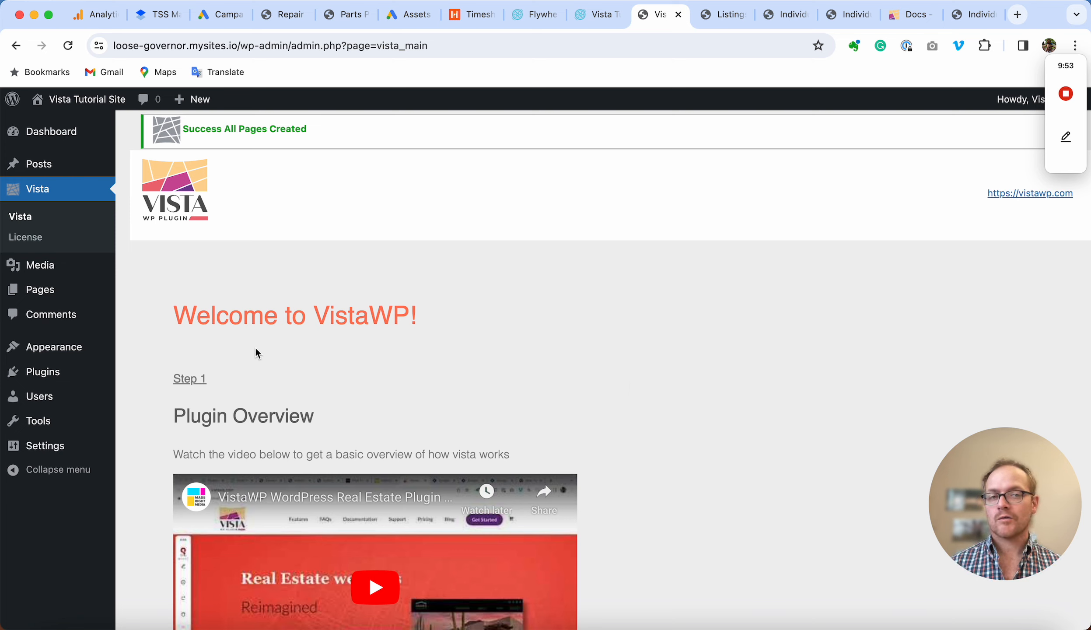
pyautogui.moveTo(49, 274)
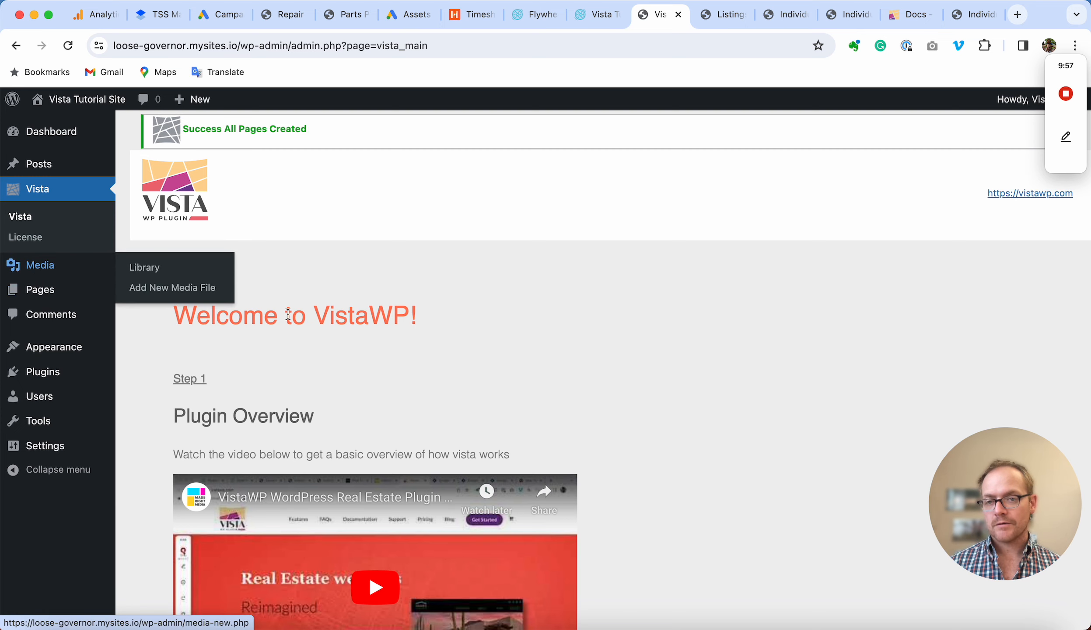
pyautogui.scroll(-10, 232, 369)
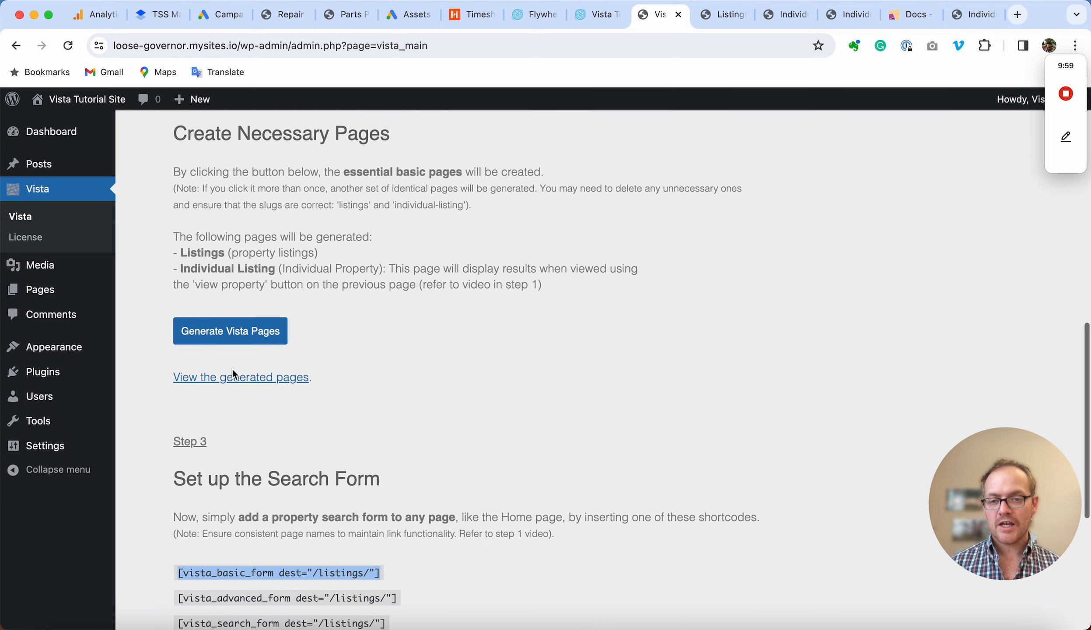
pyautogui.click(213, 332)
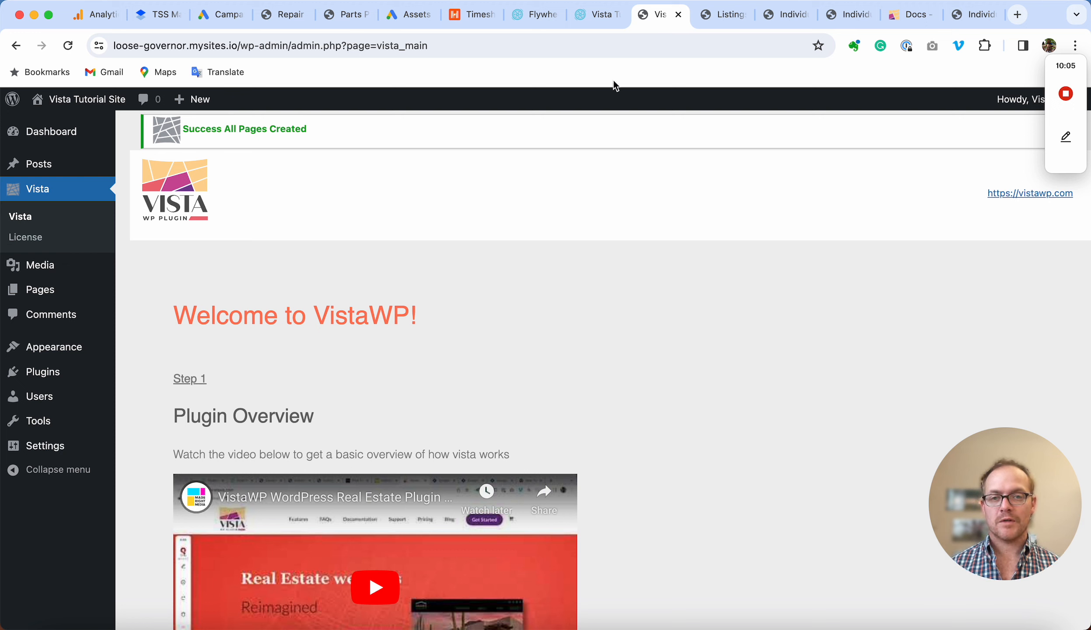
# Open the All Pages list in a new tab and check the newer Listings page's slug in Quick Edit
pyautogui.moveTo(45, 295)
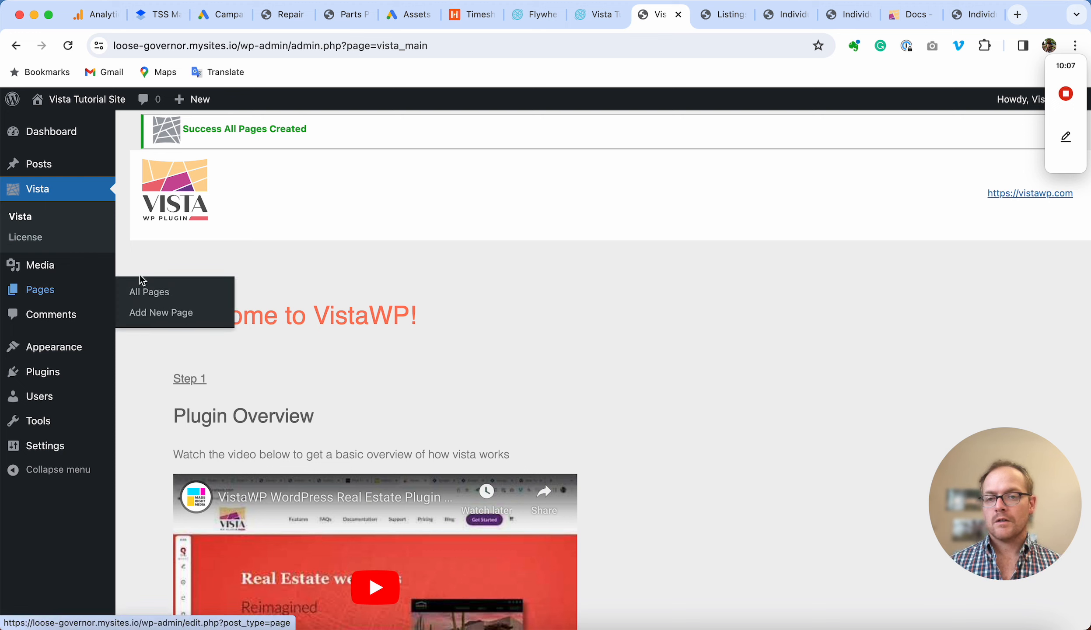
pyautogui.rightClick(147, 291)
pyautogui.click(190, 298)
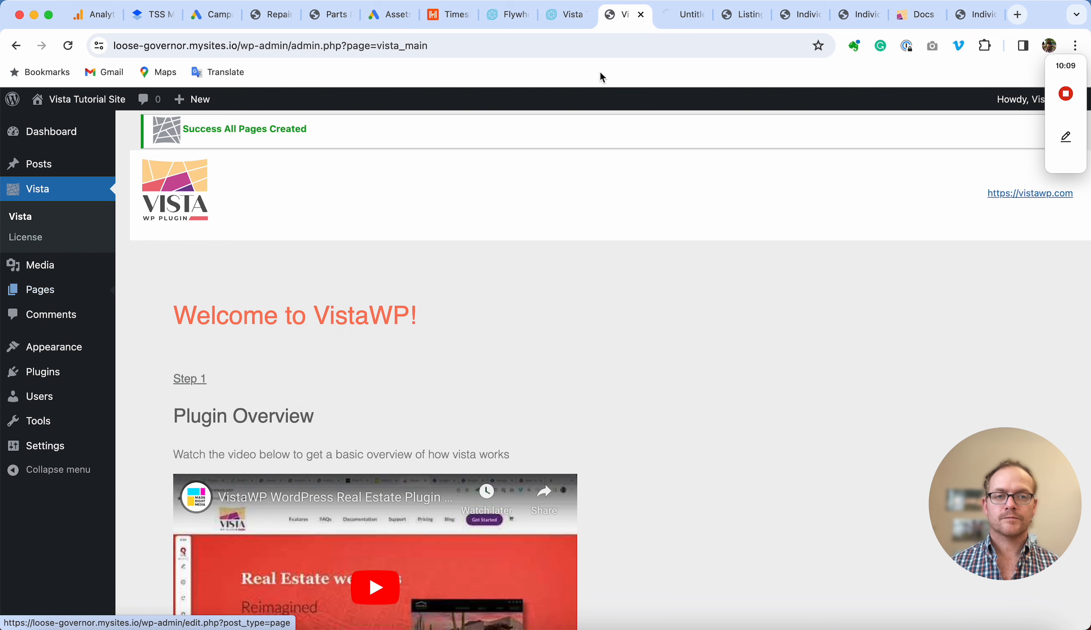
pyautogui.click(681, 14)
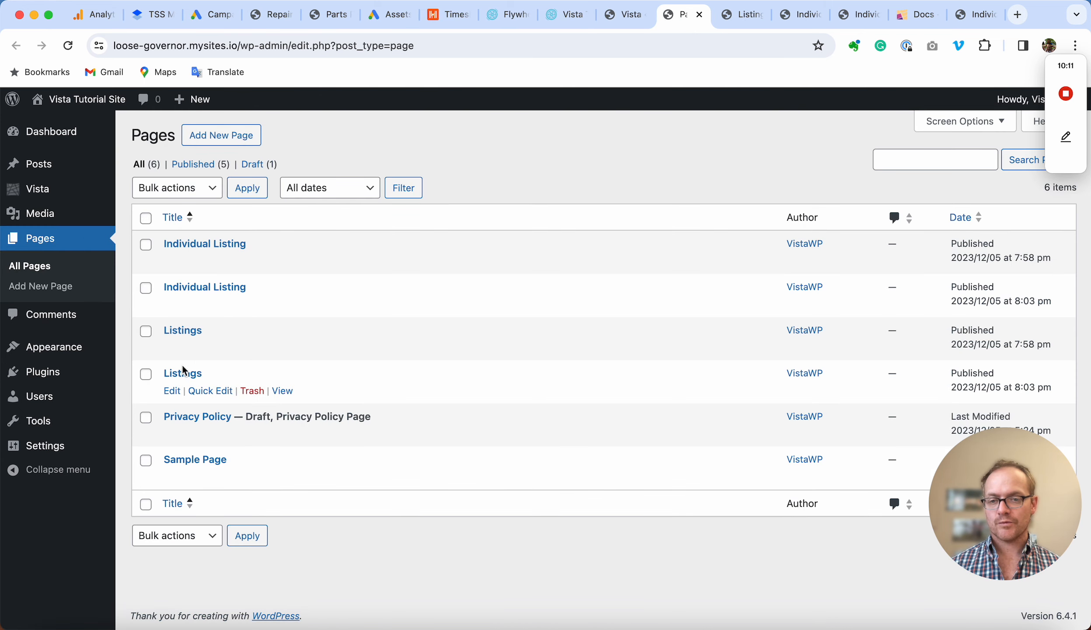
pyautogui.click(211, 391)
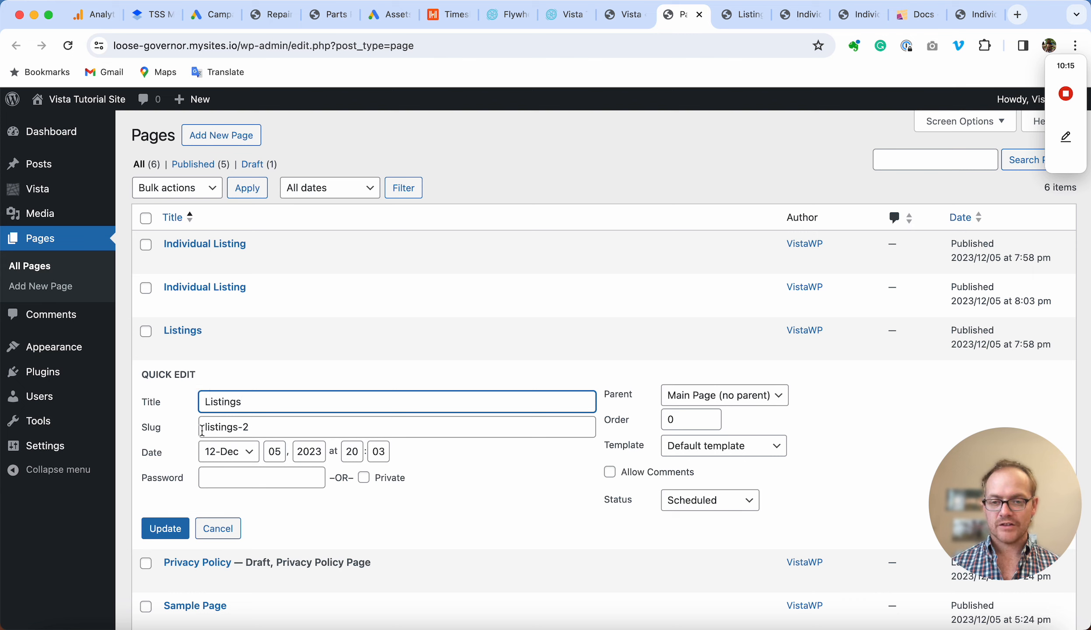
pyautogui.moveTo(205, 427); pyautogui.dragTo(268, 427)
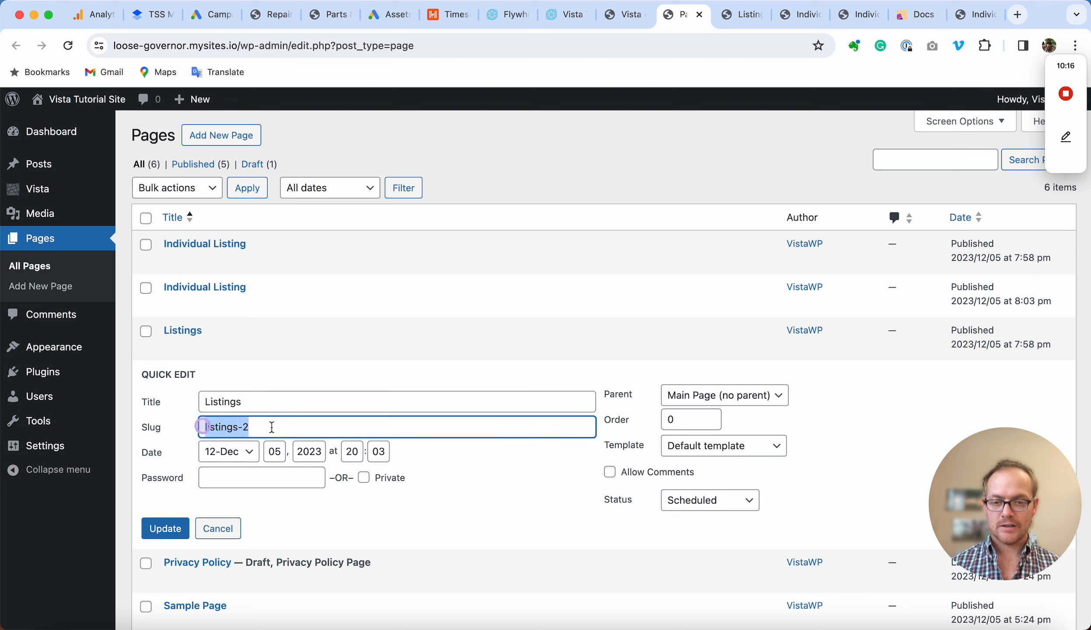
pyautogui.click(238, 427)
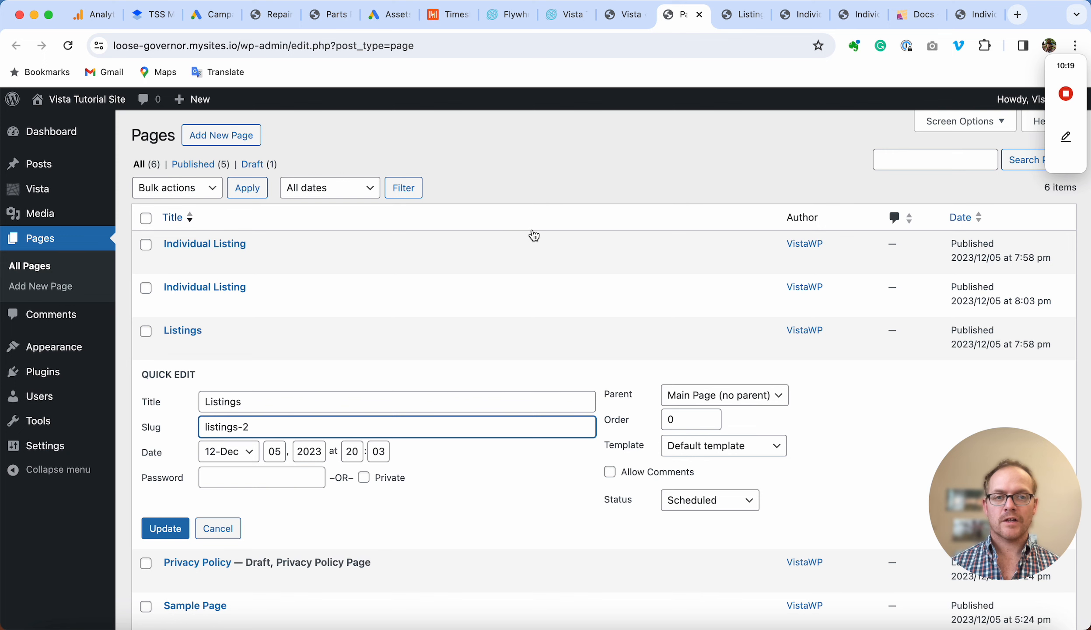
# Open Sample Page for editing and inspect the vista_basic_form shortcode and its dest value
pyautogui.click(753, 17)
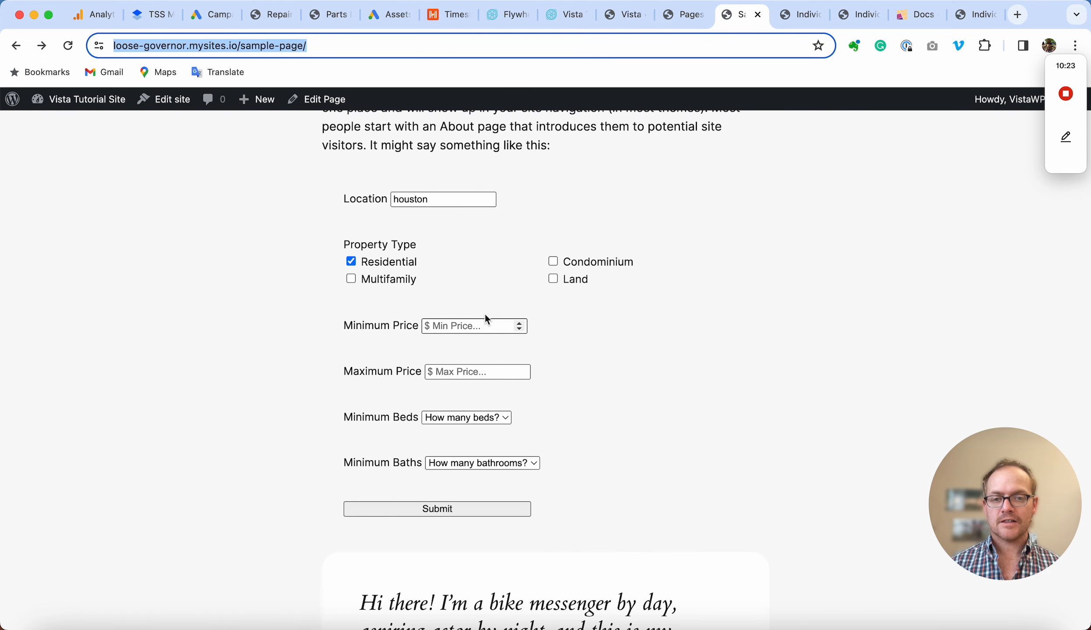
pyautogui.scroll(2, 482, 306)
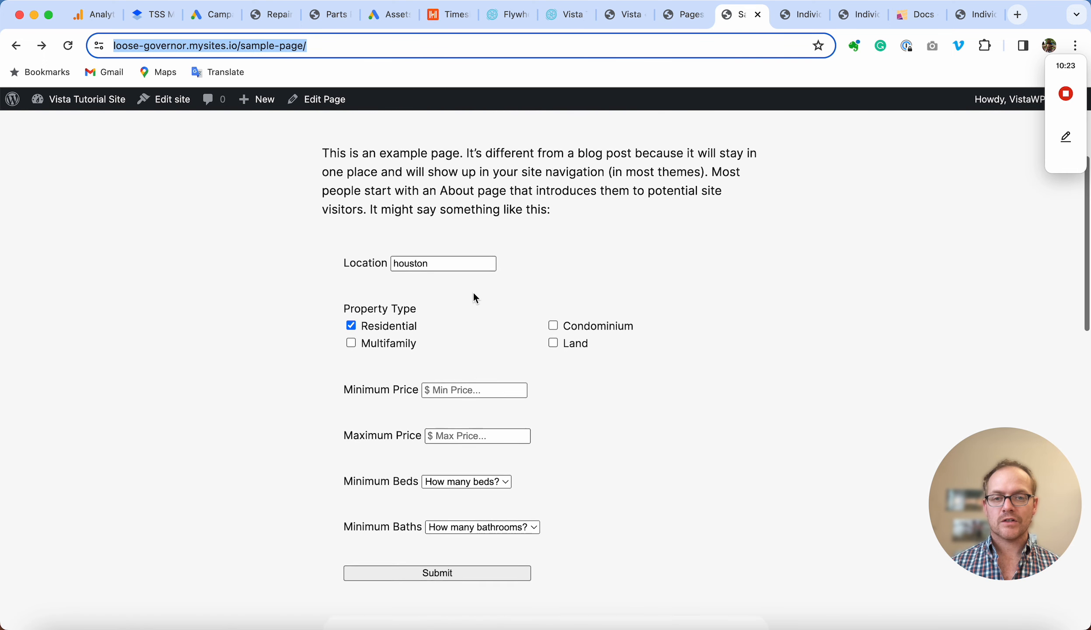
pyautogui.click(306, 99)
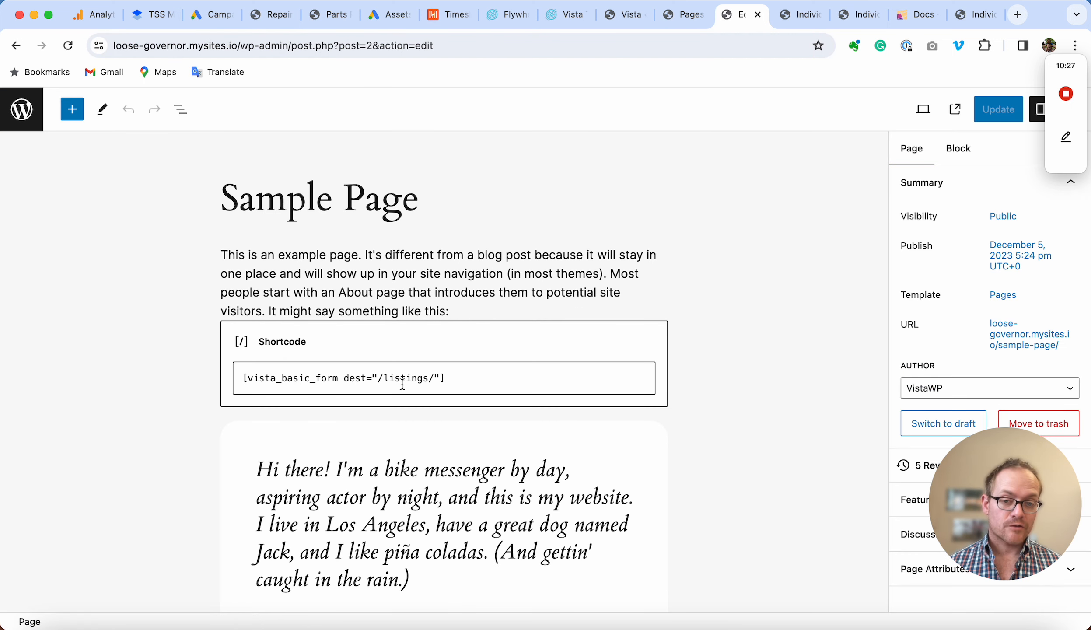
pyautogui.click(399, 378)
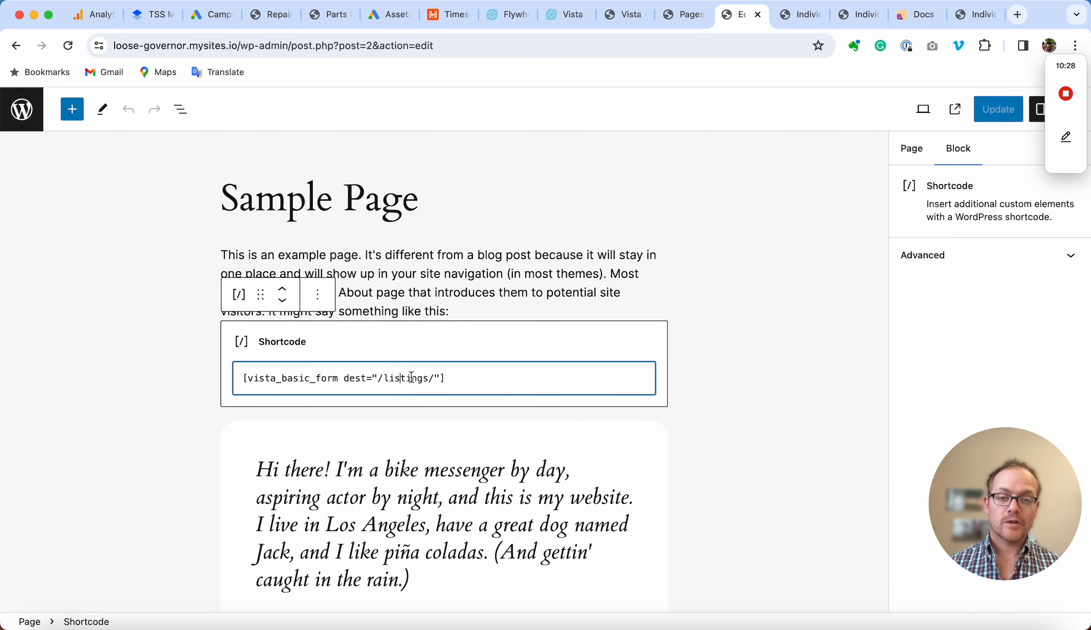
pyautogui.click(379, 377)
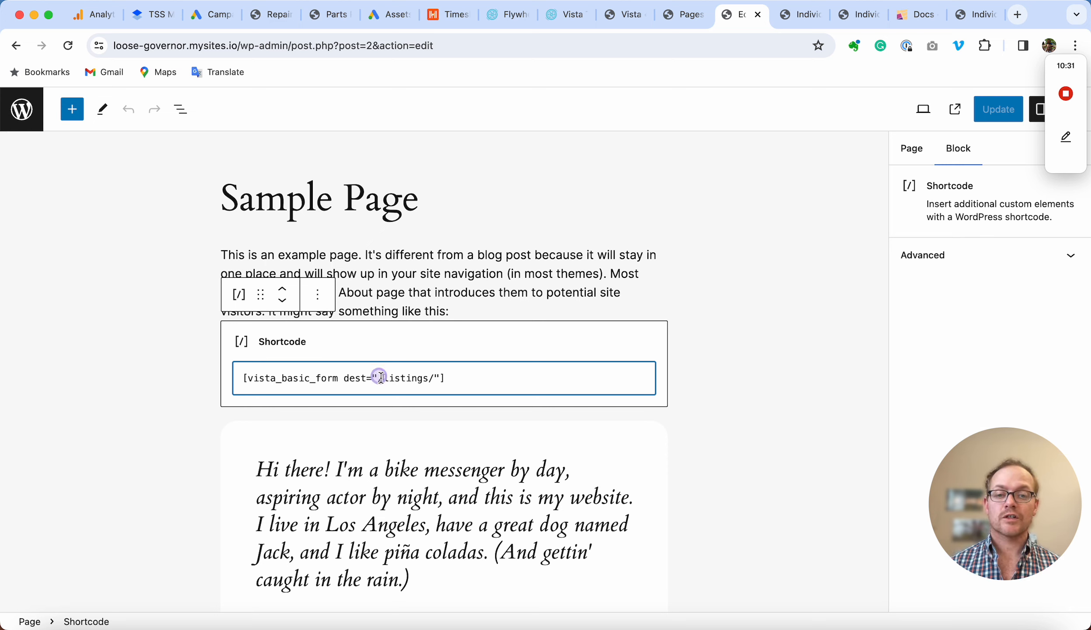
pyautogui.click(417, 377)
pyautogui.doubleClick(409, 377)
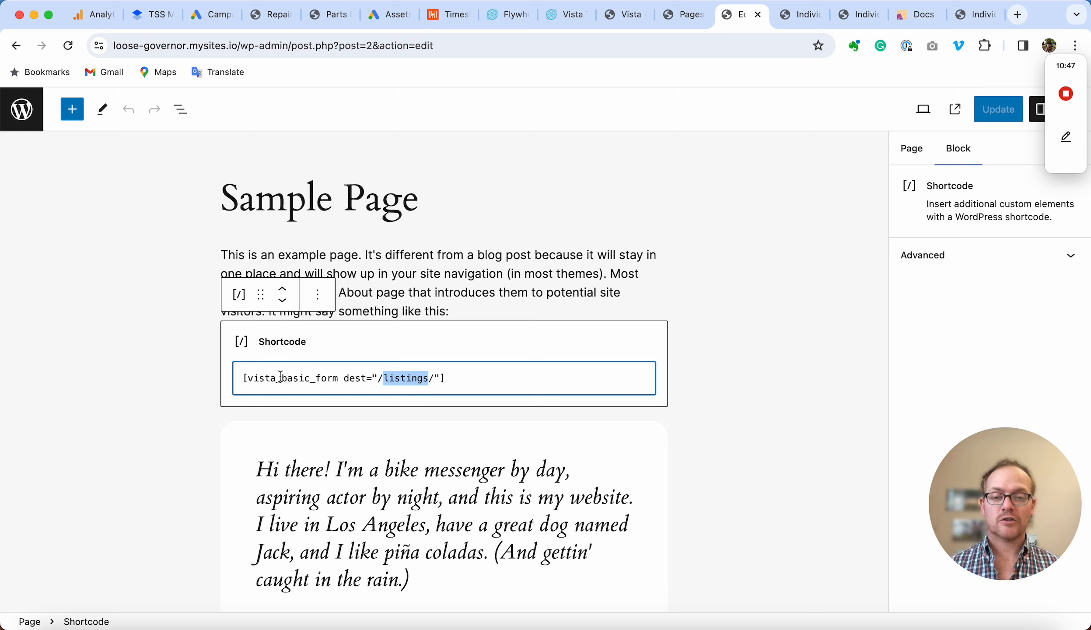
pyautogui.moveTo(242, 378); pyautogui.dragTo(447, 378)
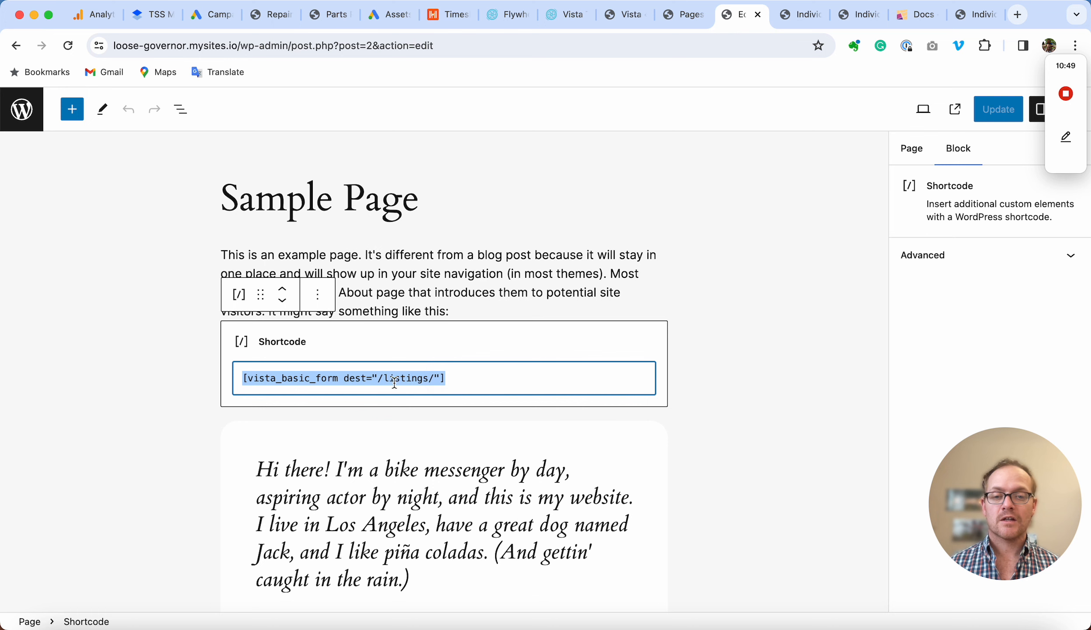
# Review the open Individual Listing pages, then view the site's Listings page and its property details
pyautogui.click(796, 17)
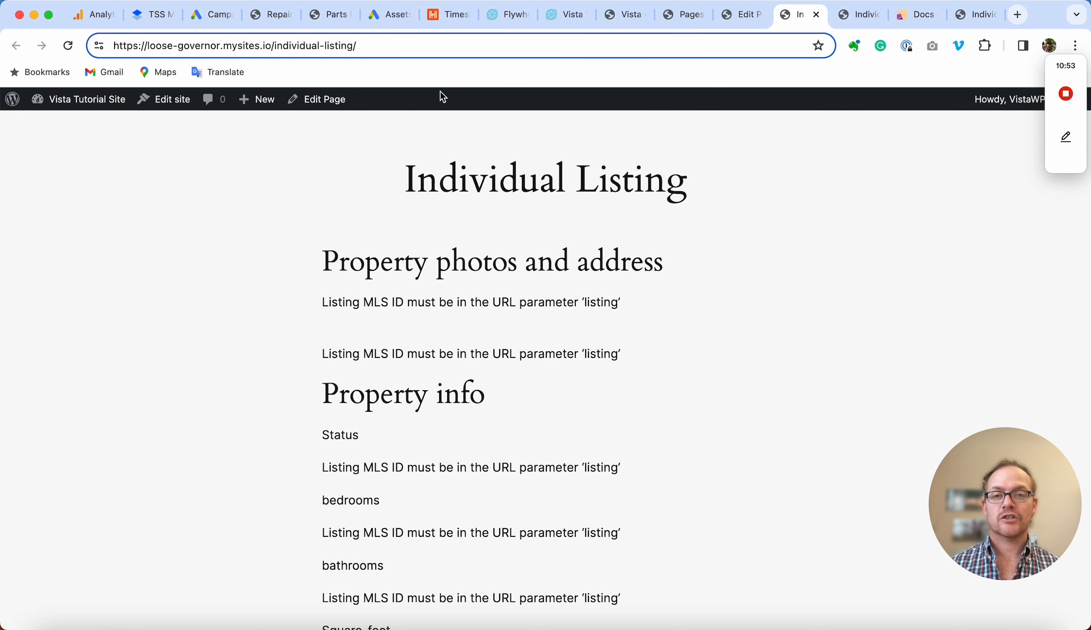
pyautogui.click(851, 18)
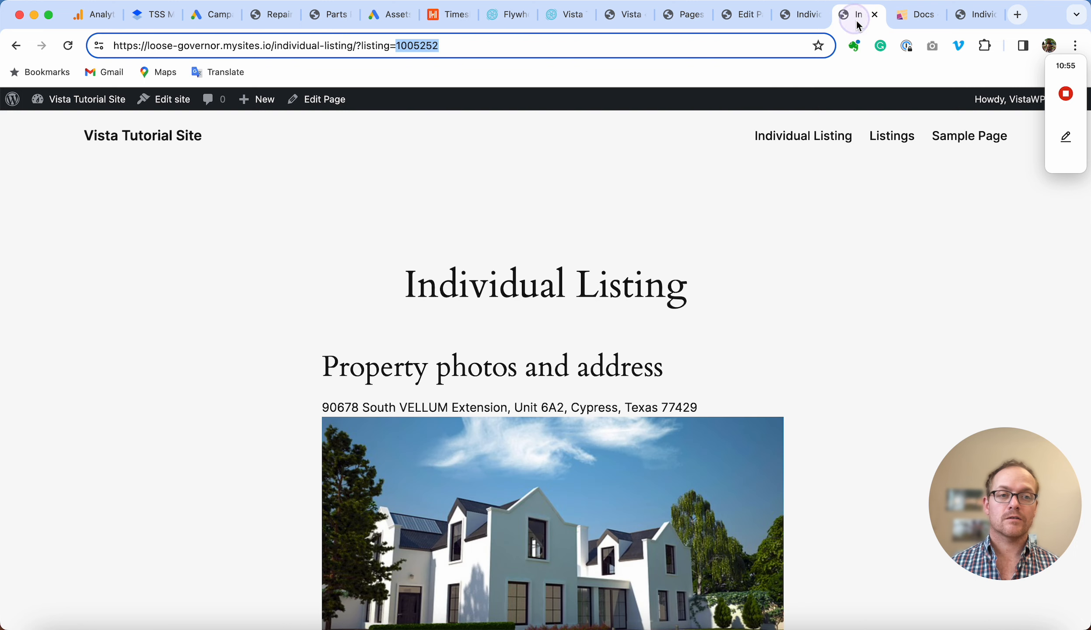
pyautogui.click(902, 136)
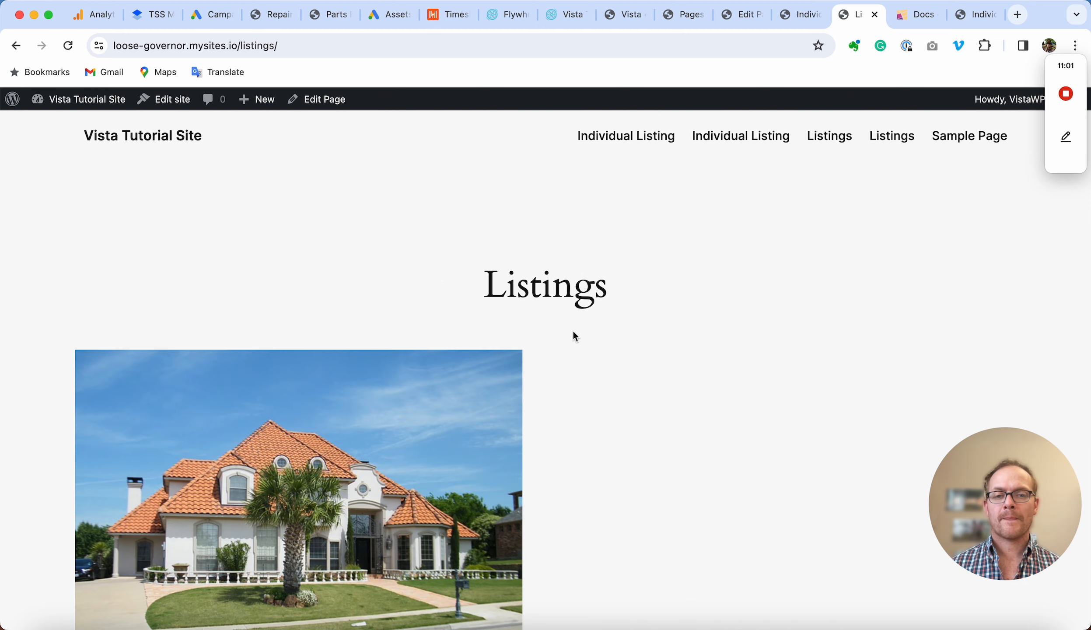
pyautogui.scroll(-8, 576, 356)
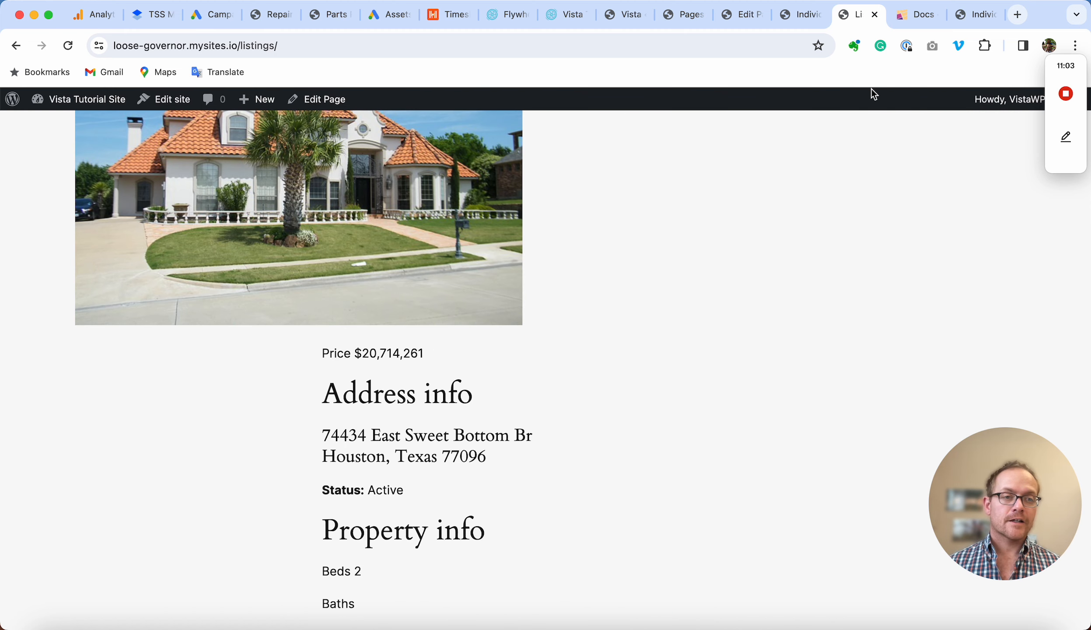
# Open the Avenue Realty demo site's home page and look over its featured properties and property search form
pyautogui.click(975, 15)
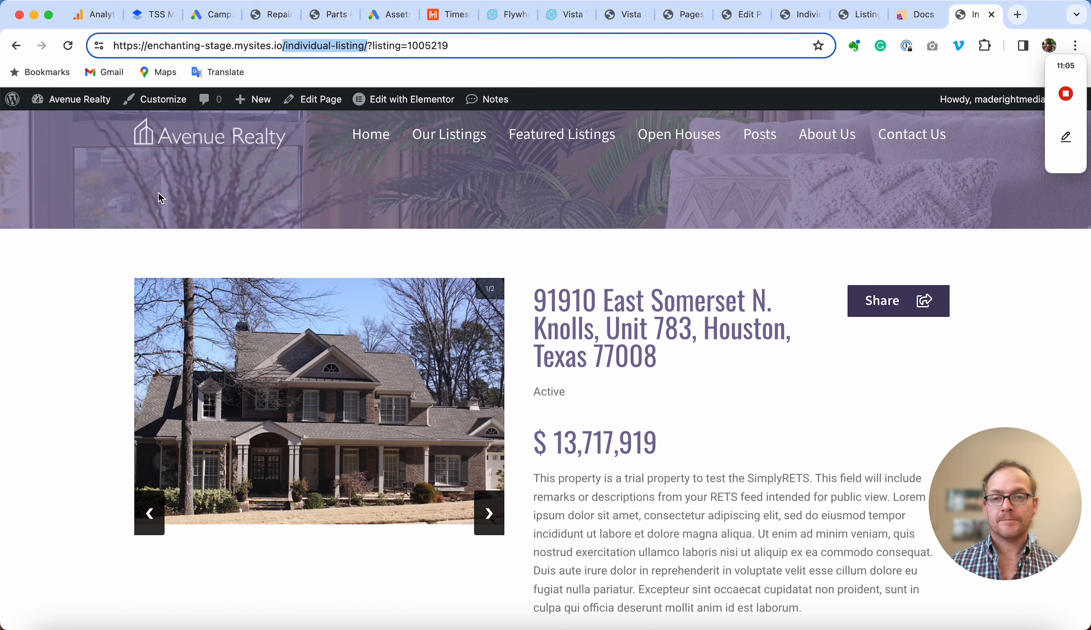
pyautogui.click(188, 143)
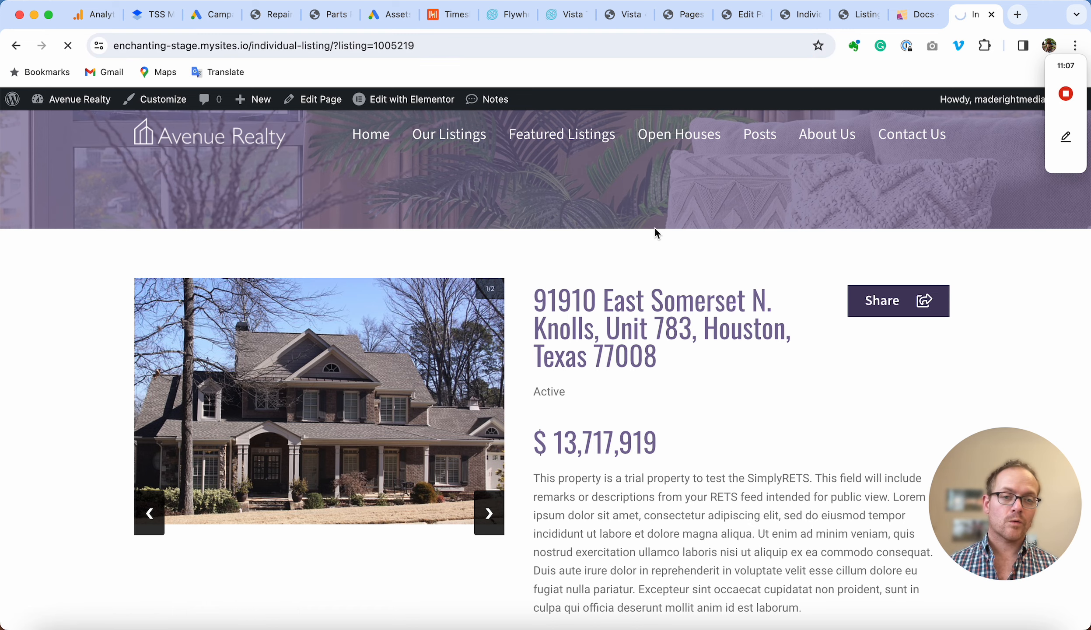
pyautogui.scroll(-8, 575, 401)
pyautogui.scroll(-15, 576, 401)
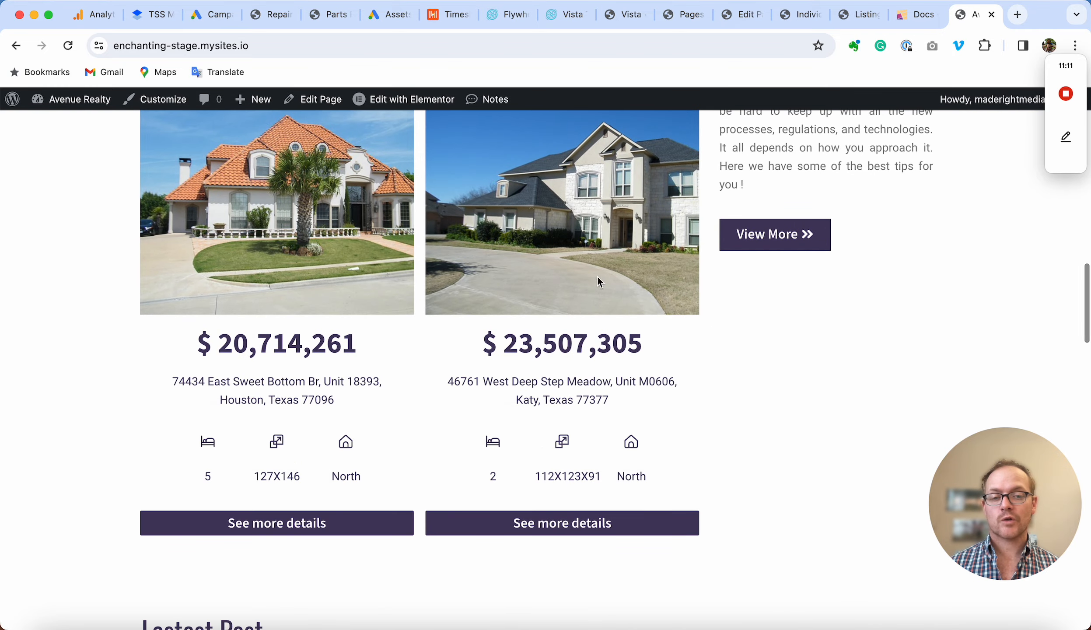
pyautogui.scroll(-7, 508, 407)
pyautogui.scroll(5, 510, 408)
pyautogui.scroll(5, 510, 408)
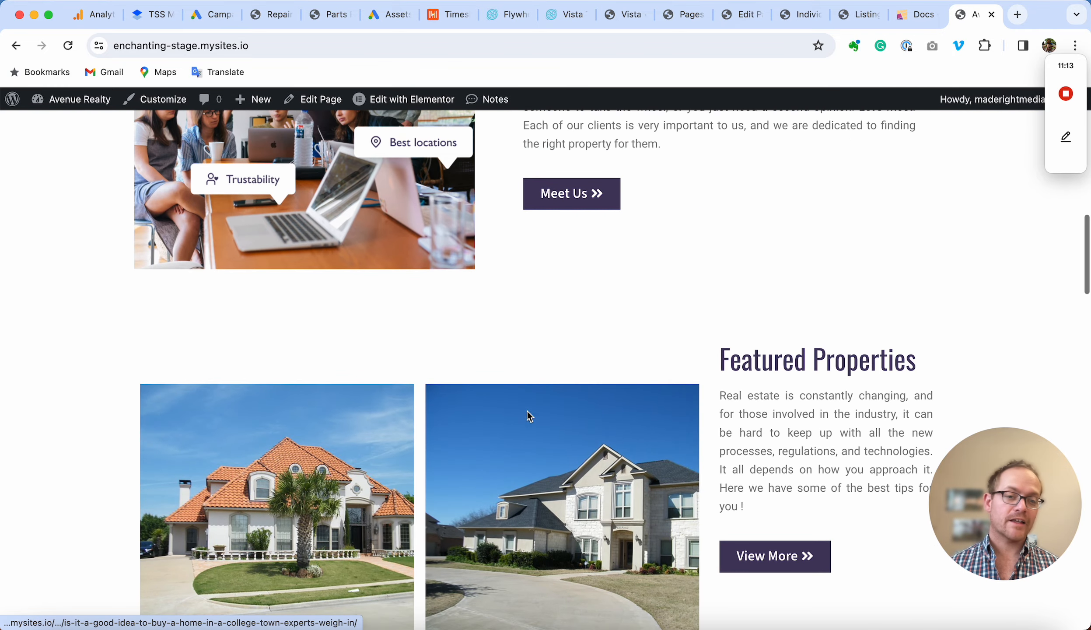
pyautogui.scroll(10, 513, 417)
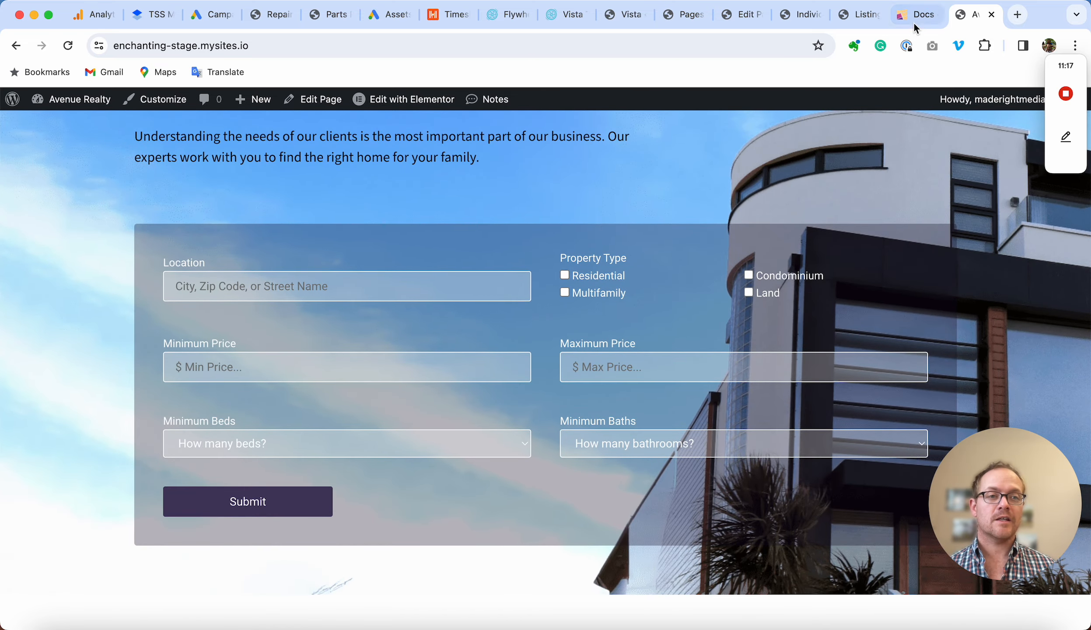
# Return to the VistaWP documentation and look through its shortcode field and filter tables
pyautogui.click(914, 23)
pyautogui.scroll(15, 641, 312)
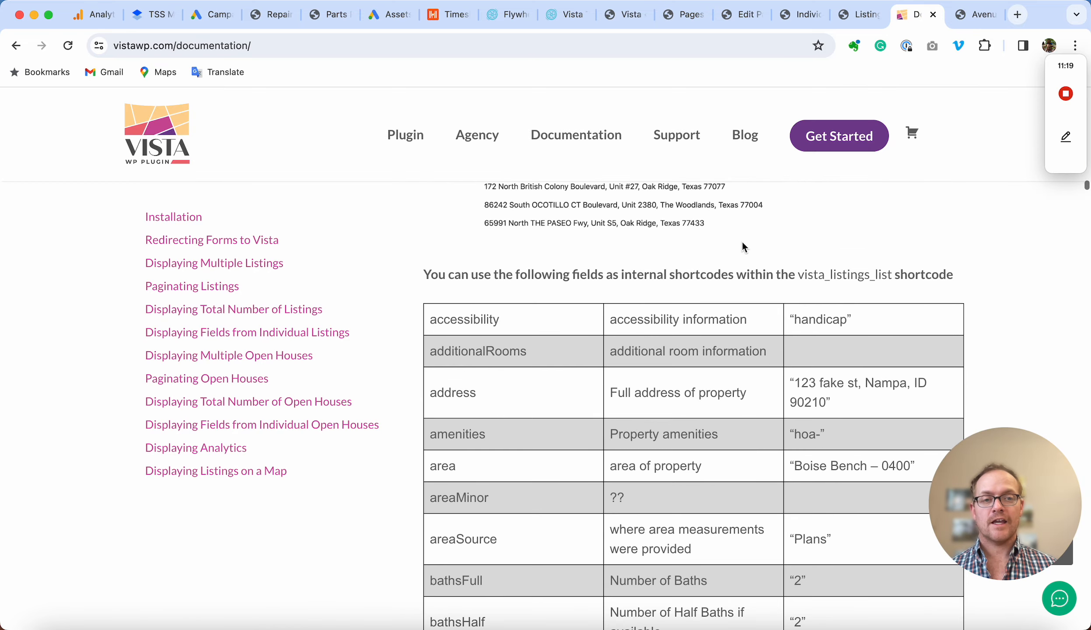
pyautogui.scroll(-10, 664, 250)
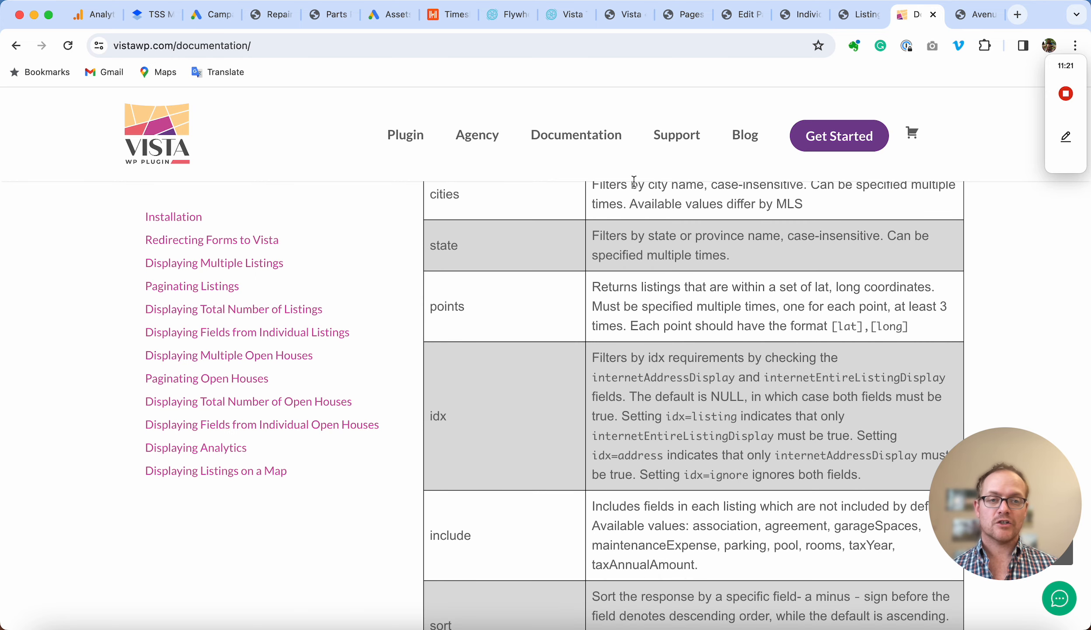
# Go to VistaWP's Support page, open the Get Support form and look over its fields
pyautogui.click(679, 140)
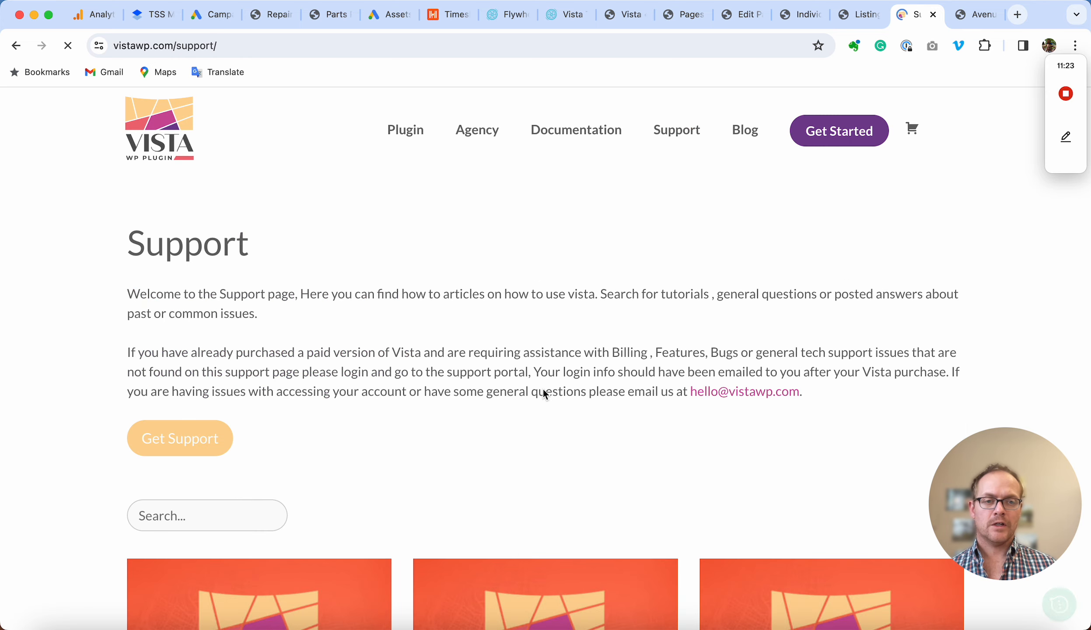
pyautogui.click(183, 438)
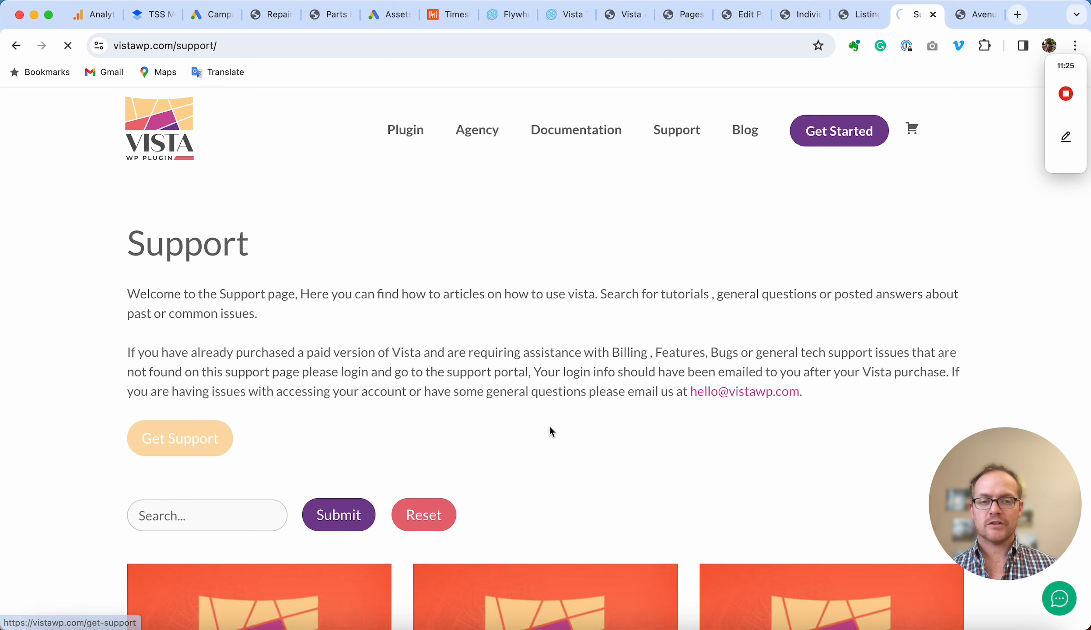
pyautogui.scroll(-5, 549, 427)
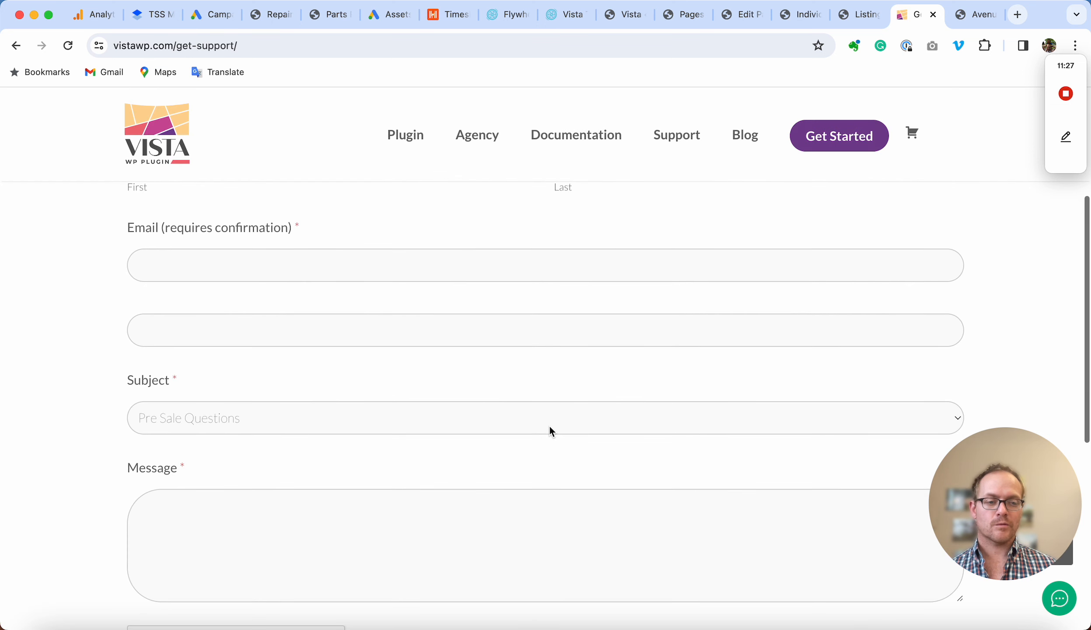